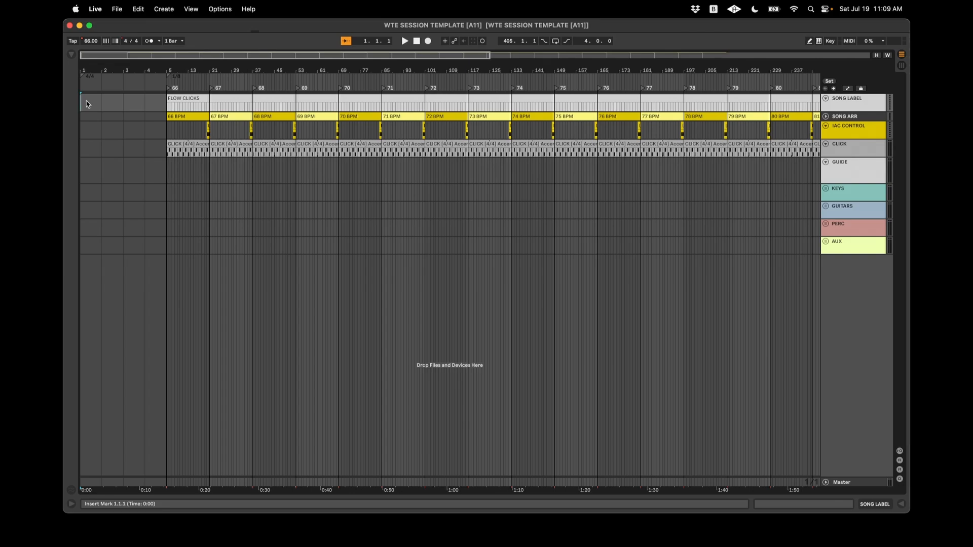
Save the Live set as a new file named "WORTHY (Elevation)_67.5 [Eb]" in the SONGS folder
{"action": "key", "text": "super+shift+s"}
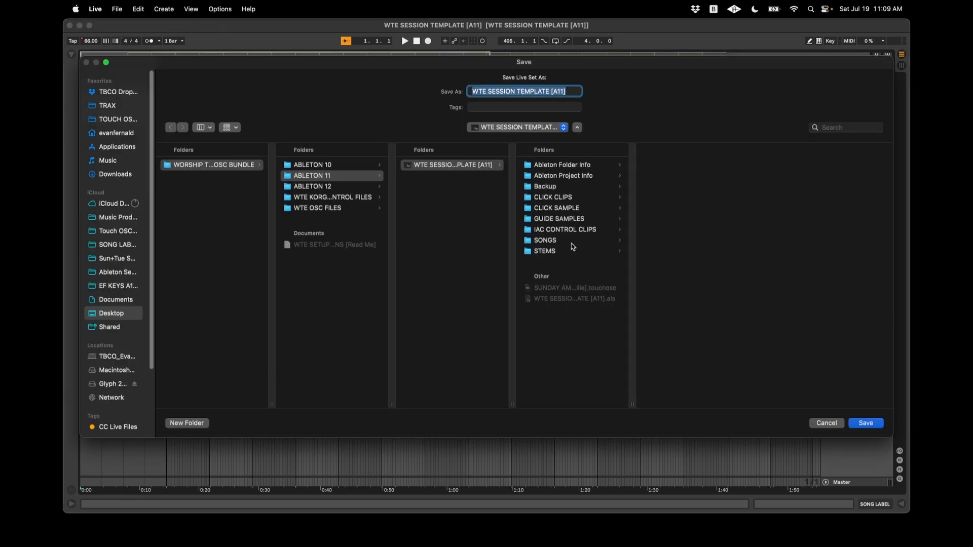
{"action": "left_click", "coordinate": [570, 242]}
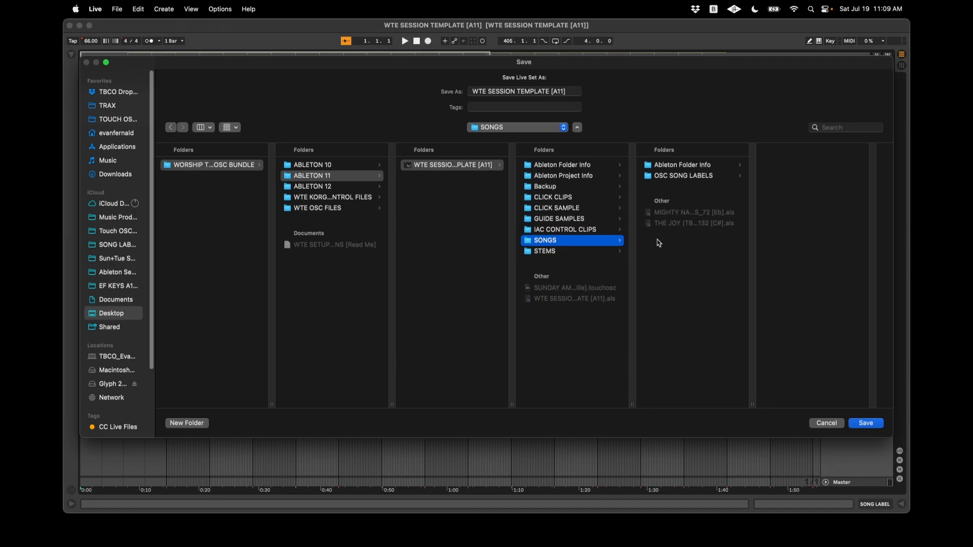
{"action": "double_click", "coordinate": [520, 91]}
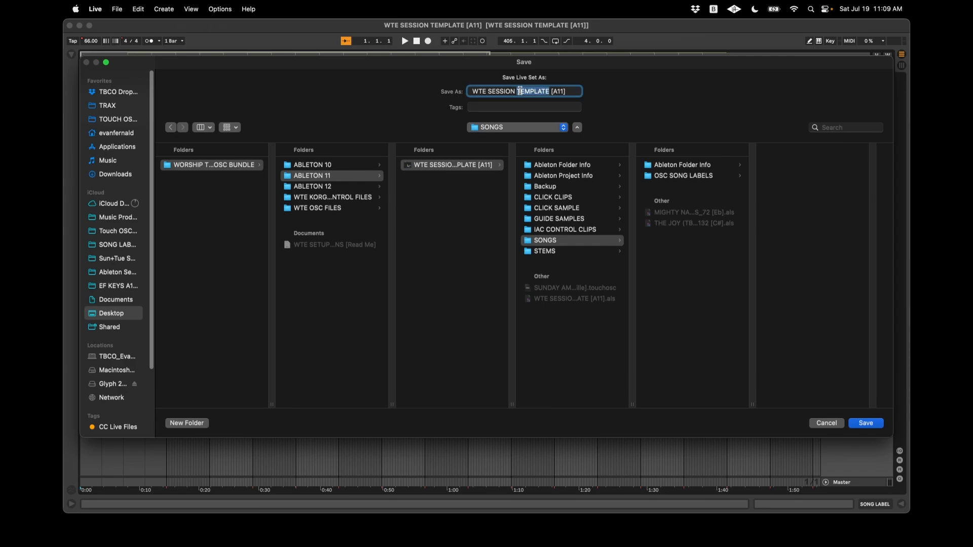
{"action": "key", "text": "super+a"}
{"action": "type", "text": "WORTHY"}
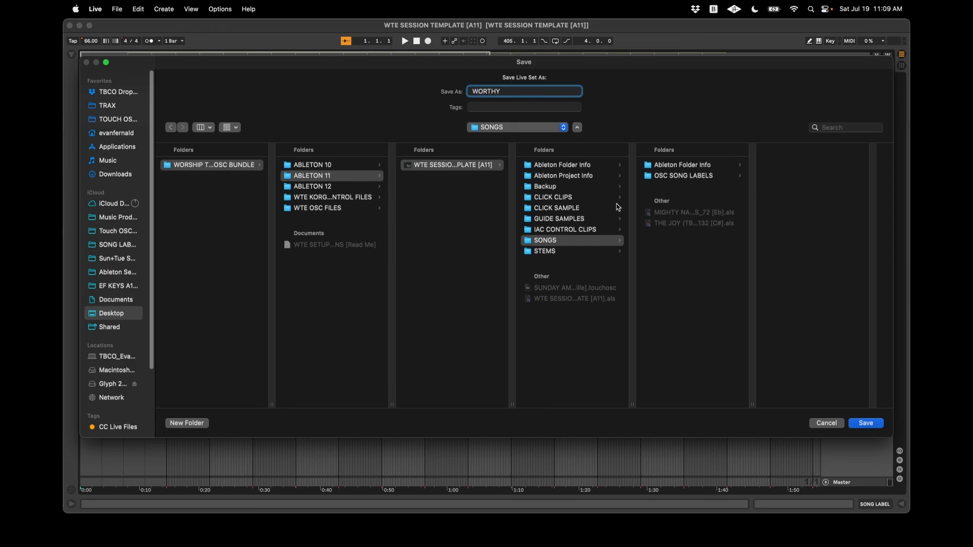
{"action": "left_click", "coordinate": [568, 252]}
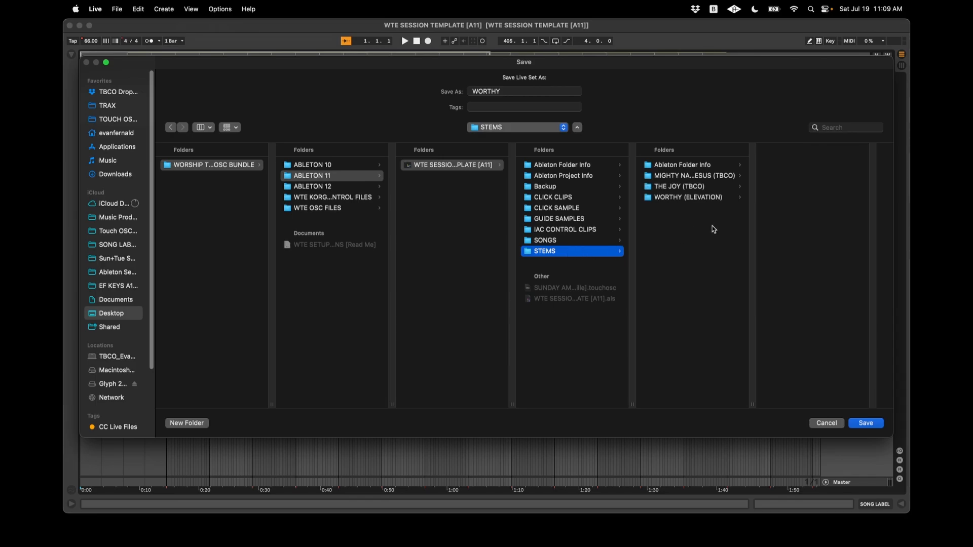
{"action": "left_click", "coordinate": [687, 199]}
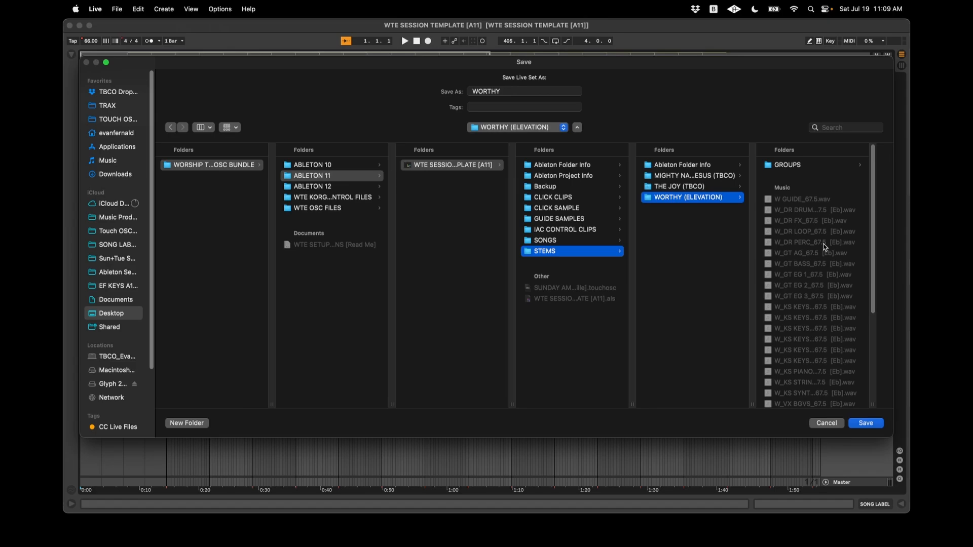
{"action": "left_click", "coordinate": [559, 92]}
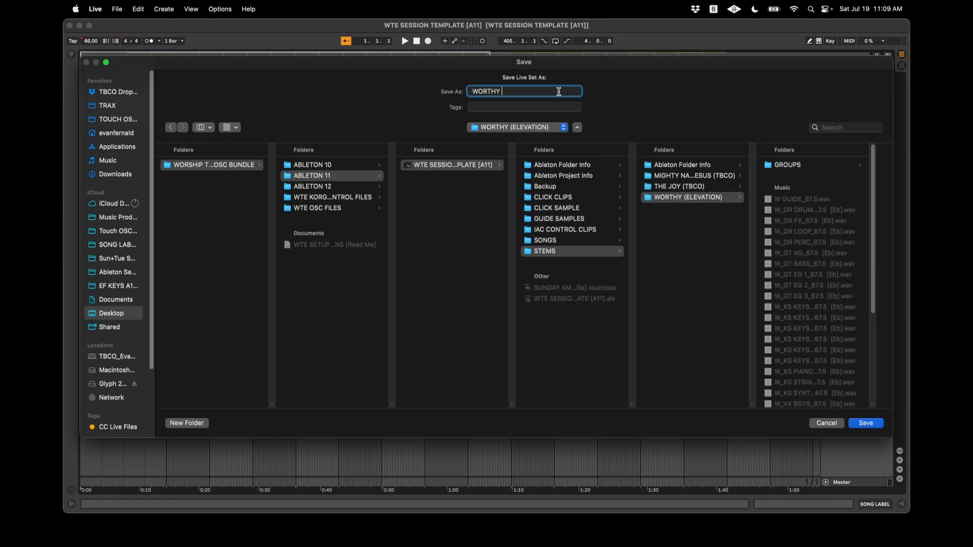
{"action": "type", "text": "(Elevation"}
{"action": "type", "text": ")_67.5 [Eb"}
{"action": "left_click", "coordinate": [575, 241]}
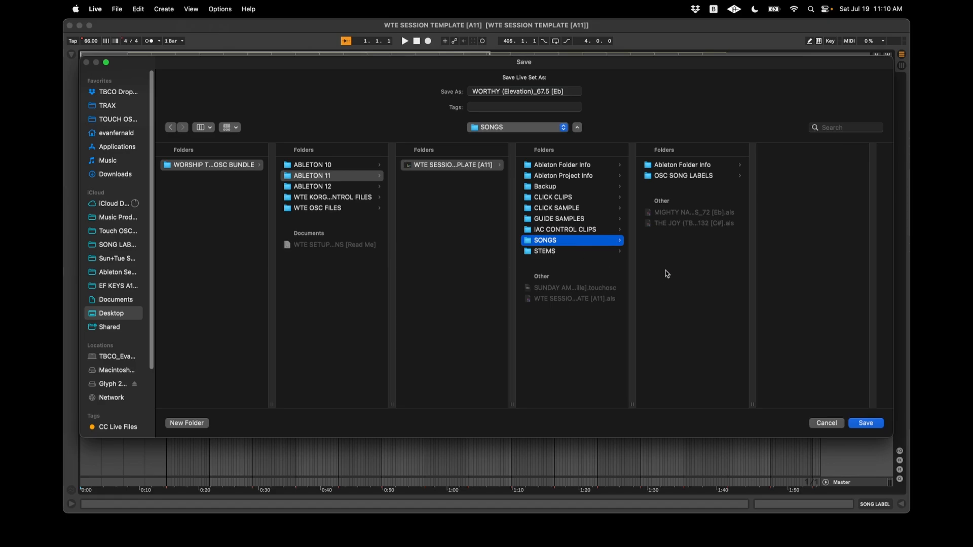
{"action": "left_click", "coordinate": [864, 423]}
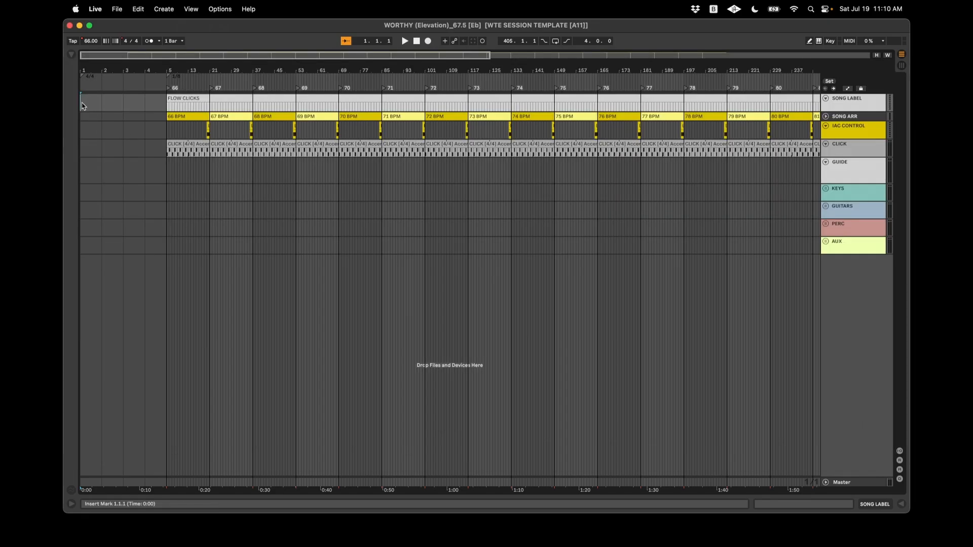
{"action": "left_click_drag", "start_coordinate": [81, 105], "coordinate": [123, 103]}
{"action": "left_click", "coordinate": [123, 102]}
{"action": "key", "text": "w"}
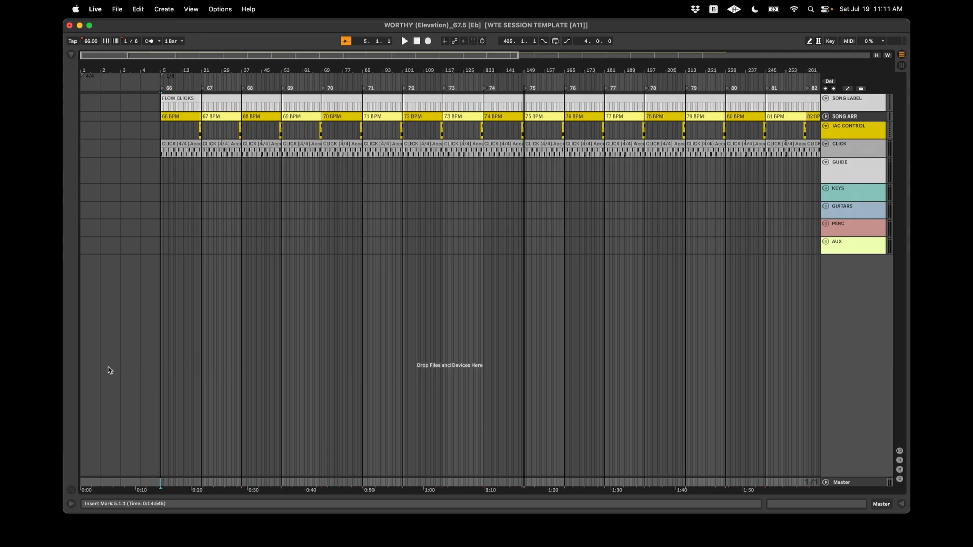
{"action": "left_click_drag", "start_coordinate": [151, 366], "coordinate": [86, 358]}
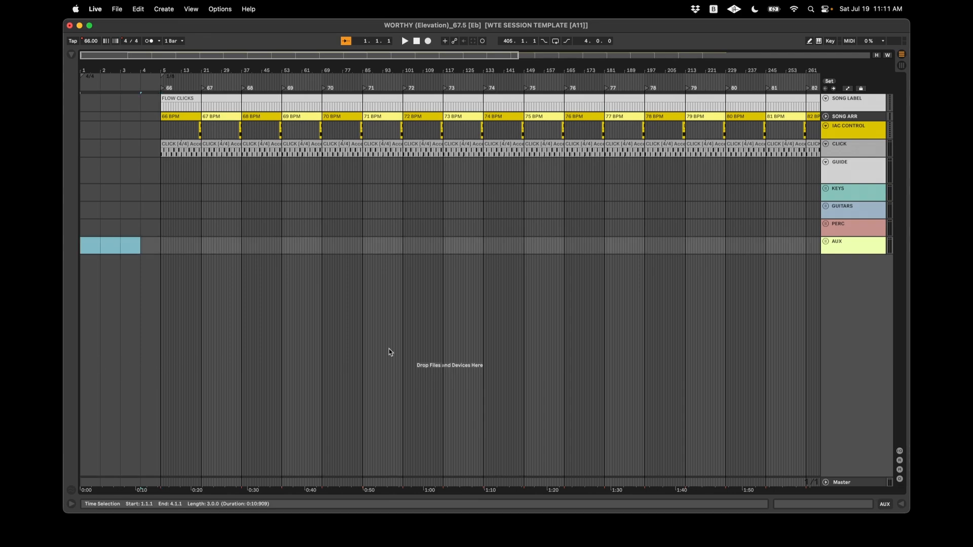
Set the Master track's song tempo automation to 67.5 from bar 1 up to the flow clicks at bar 5
{"action": "left_click", "coordinate": [826, 483]}
{"action": "key", "text": "a"}
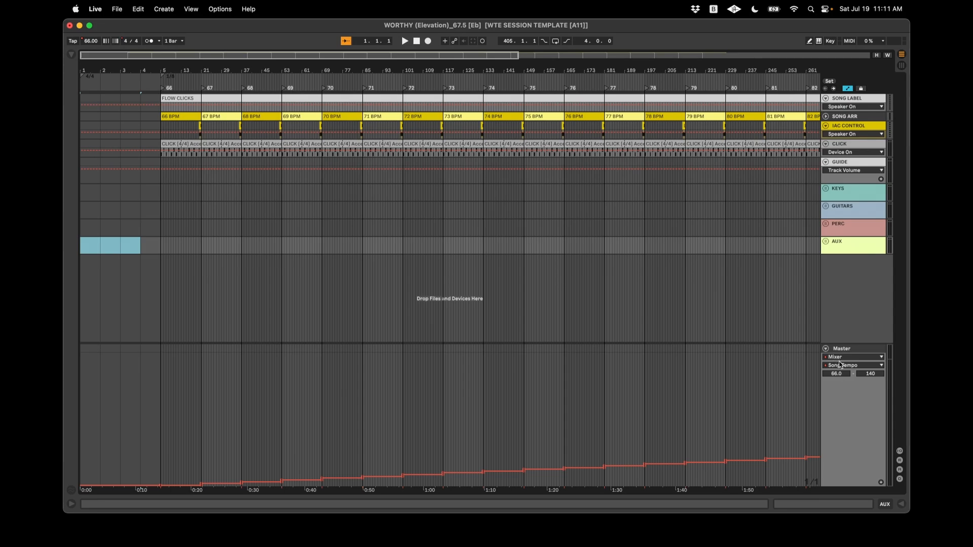
{"action": "left_click", "coordinate": [90, 398]}
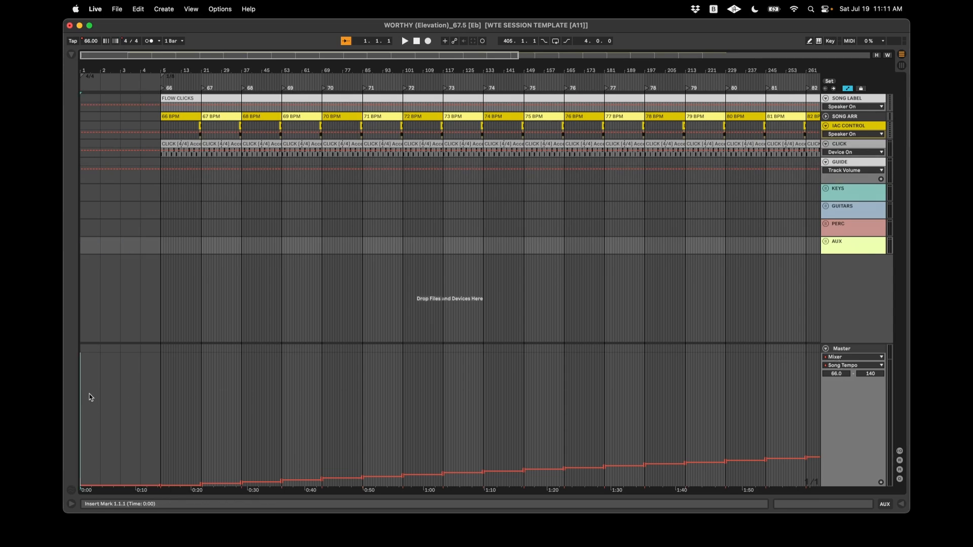
{"action": "left_click_drag", "start_coordinate": [90, 397], "coordinate": [154, 392]}
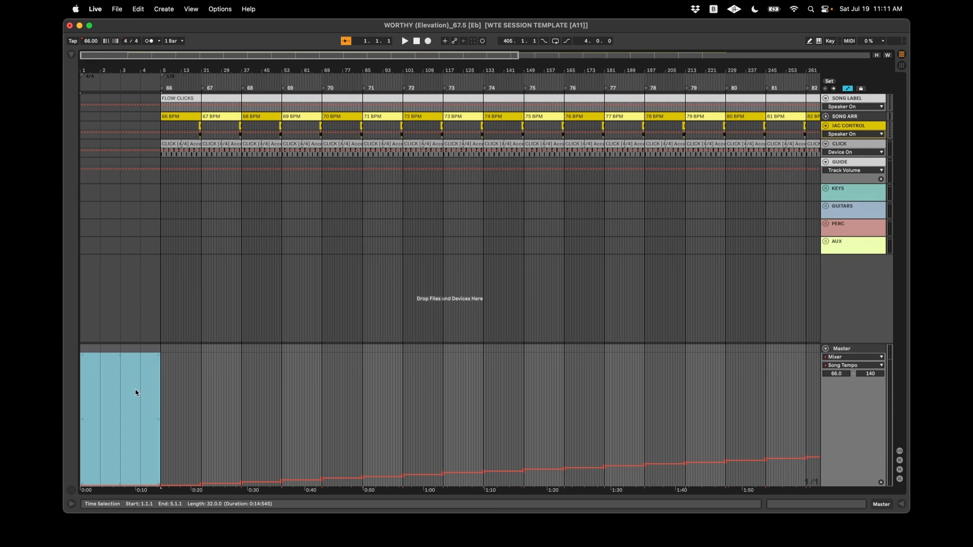
{"action": "scroll", "coordinate": [115, 394], "scroll_direction": "up", "scroll_amount": 5}
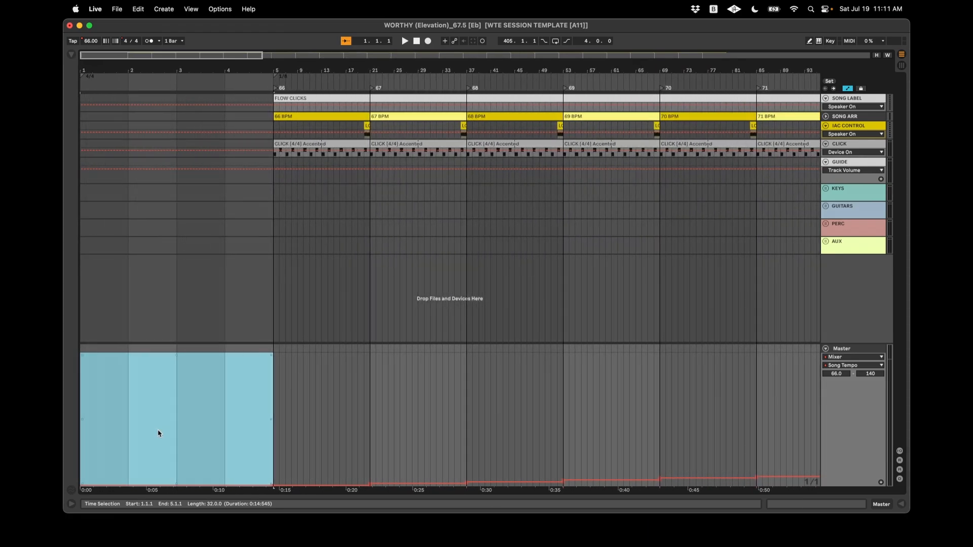
{"action": "left_click_drag", "start_coordinate": [256, 420], "coordinate": [92, 422]}
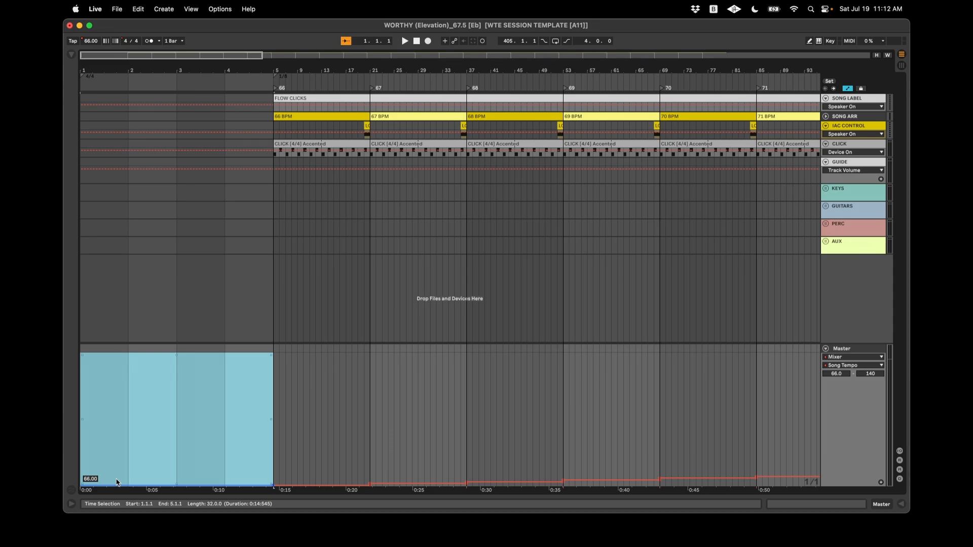
{"action": "right_click", "coordinate": [116, 482]}
{"action": "left_click", "coordinate": [129, 286]}
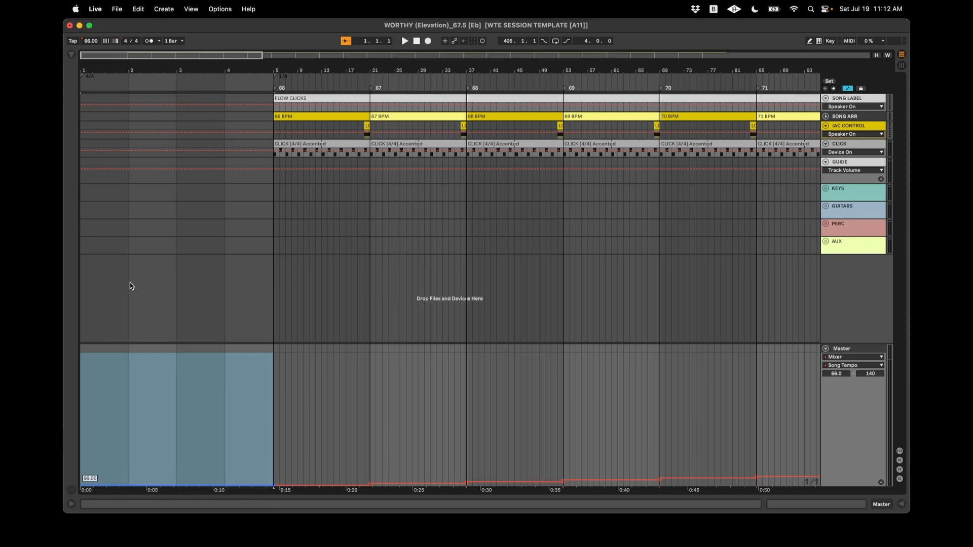
{"action": "type", "text": "67.5"}
{"action": "key", "text": "Return"}
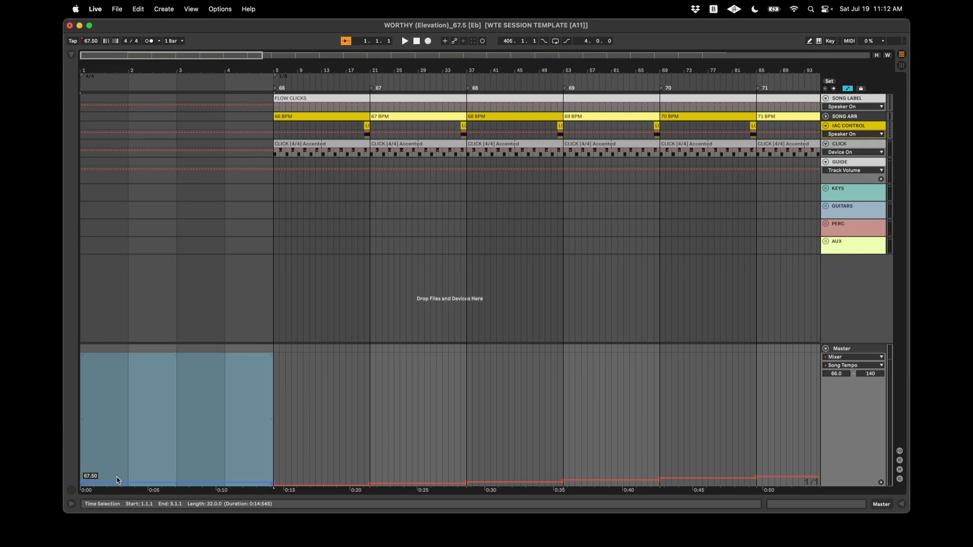
Hide the automation lanes and fold the Master track
{"action": "left_click", "coordinate": [162, 421]}
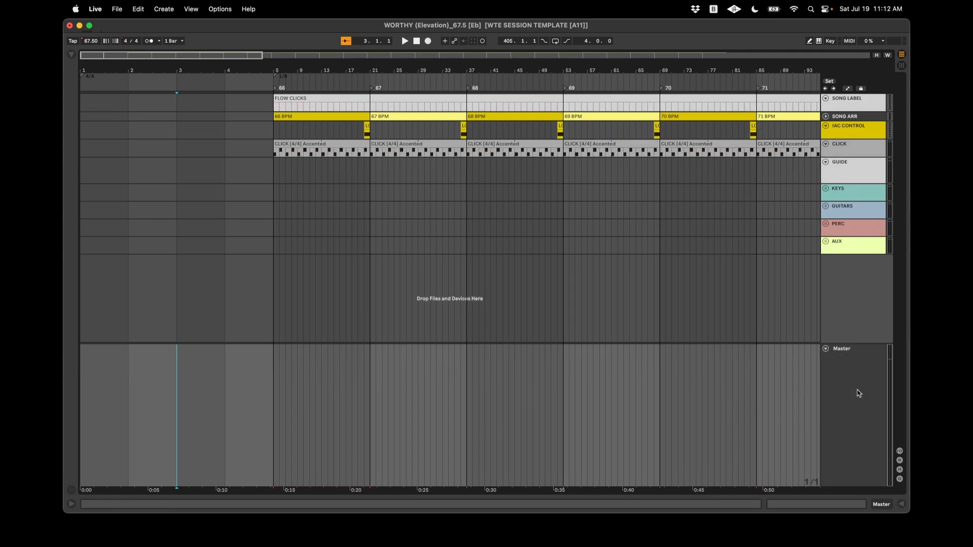
{"action": "key", "text": "a"}
{"action": "left_click", "coordinate": [826, 350]}
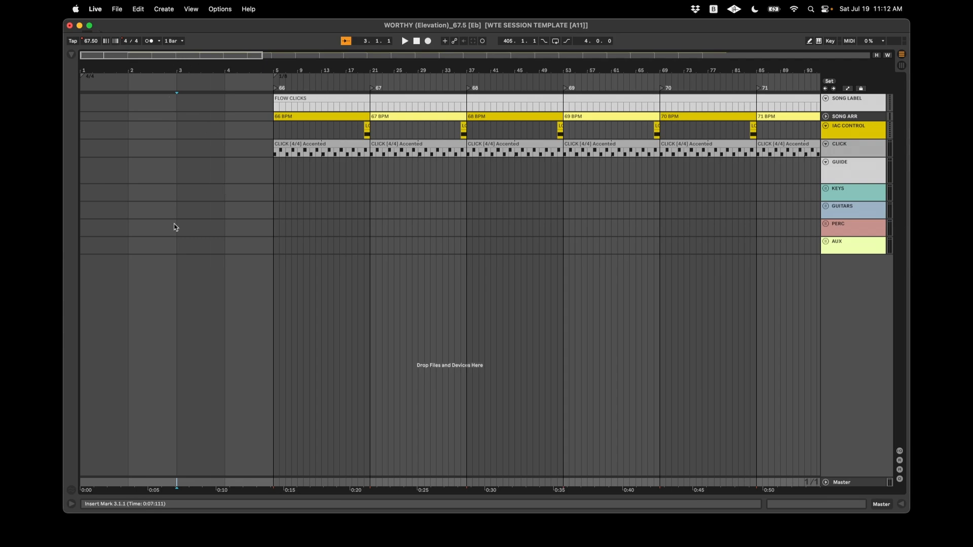
Insert 200 bars of empty time at bar 3, ahead of the flow clicks
{"action": "left_click", "coordinate": [178, 104]}
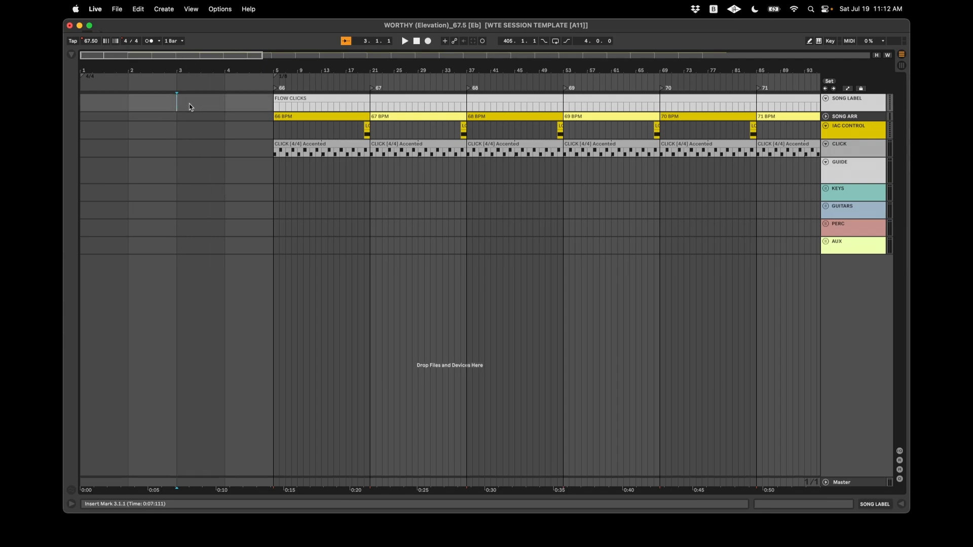
{"action": "key", "text": "super+i"}
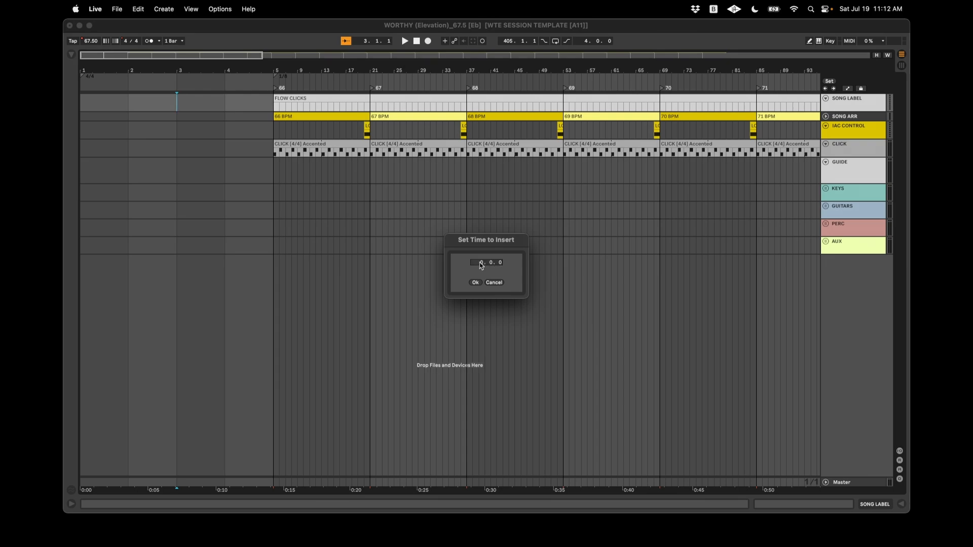
{"action": "type", "text": "200"}
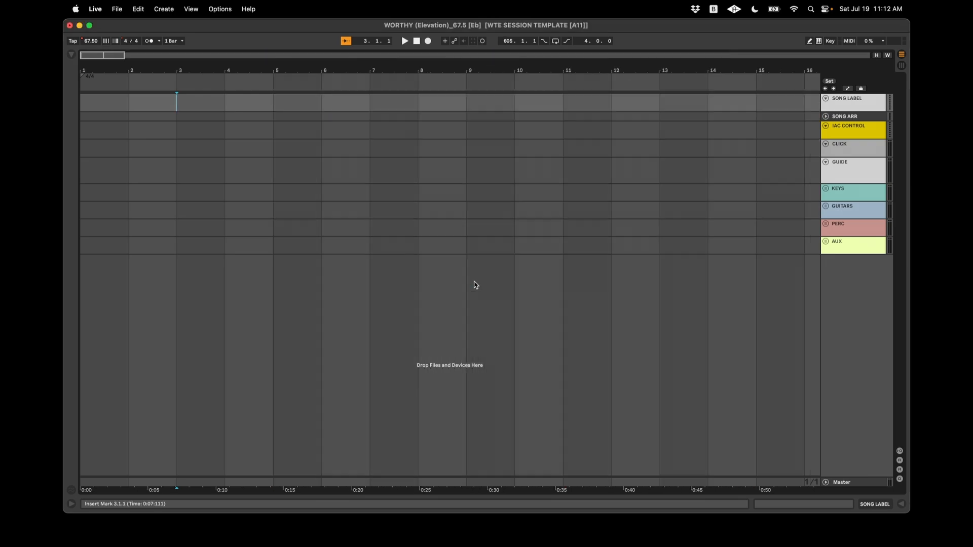
{"action": "left_click", "coordinate": [475, 282]}
{"action": "left_click", "coordinate": [344, 147]}
{"action": "scroll", "coordinate": [345, 147], "scroll_direction": "down", "scroll_amount": 10}
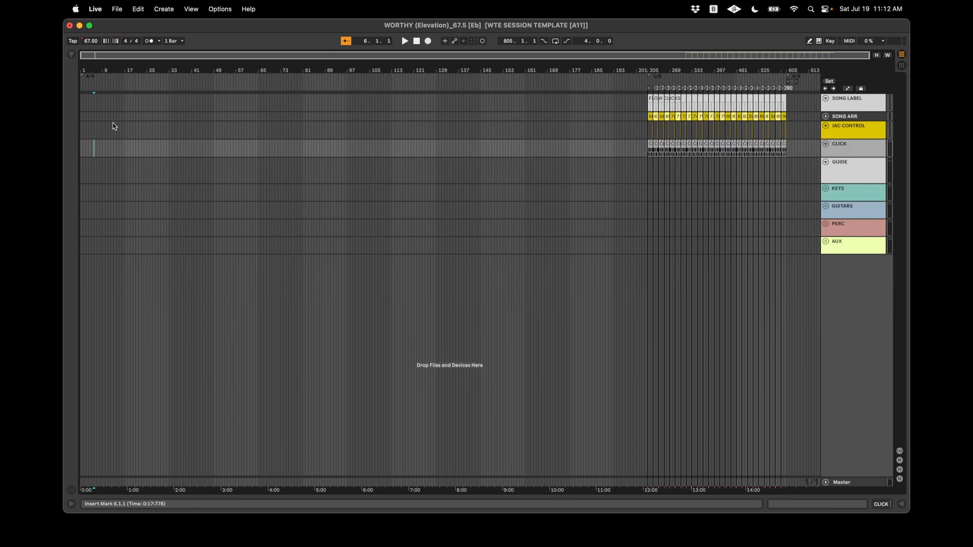
Add a locator at bar 3 and name it COUNT
{"action": "scroll", "coordinate": [113, 125], "scroll_direction": "up", "scroll_amount": 10}
{"action": "scroll", "coordinate": [112, 125], "scroll_direction": "left", "scroll_amount": 5}
{"action": "left_click", "coordinate": [121, 105]}
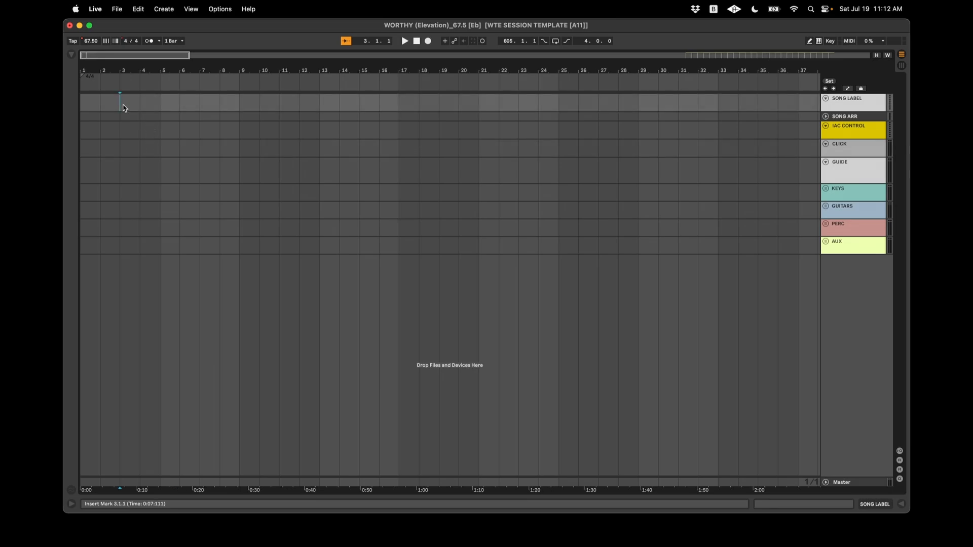
{"action": "key", "text": "l"}
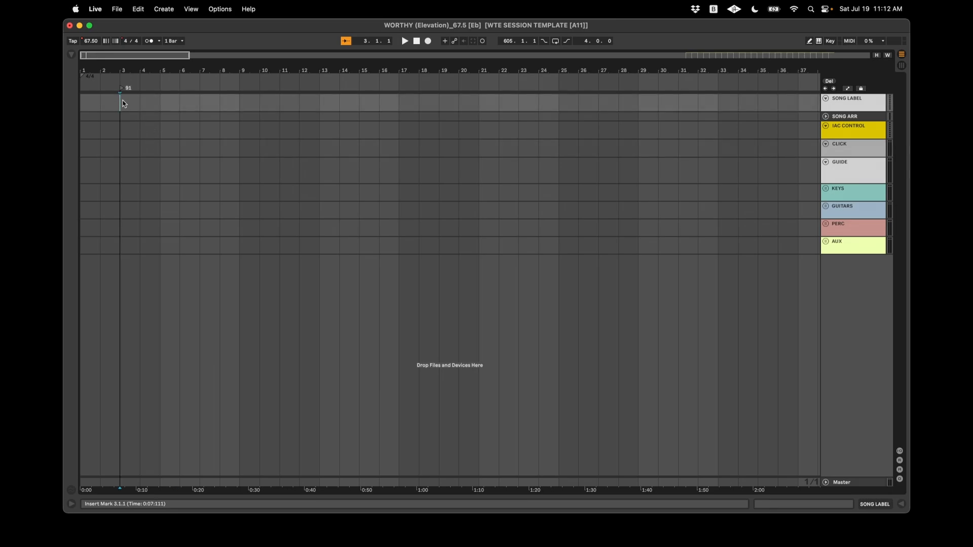
{"action": "key", "text": "super+r"}
{"action": "type", "text": "COUNT"}
{"action": "key", "text": "Return"}
Show the browser and expand the WORTHY (ELEVATION) folder inside STEMS
{"action": "left_click", "coordinate": [72, 54]}
{"action": "left_click", "coordinate": [321, 105]}
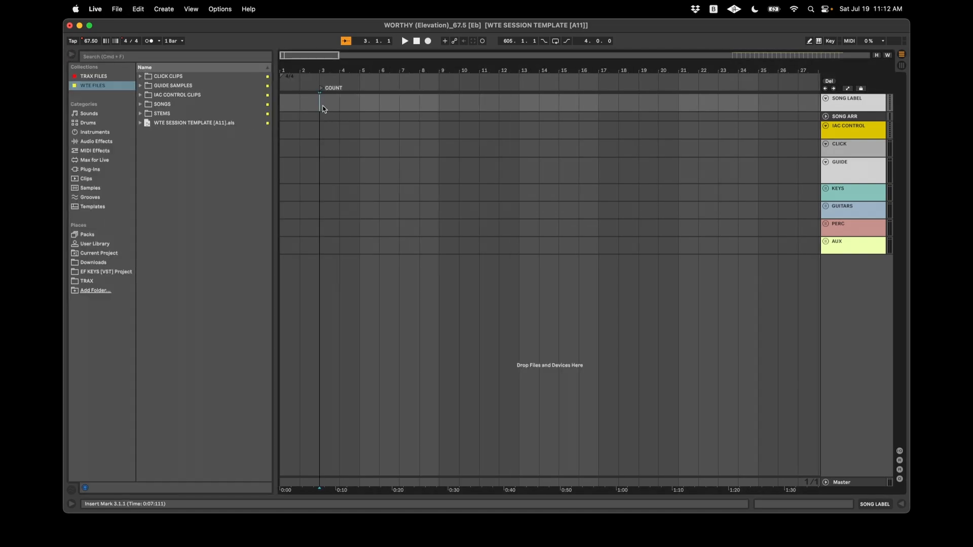
{"action": "scroll", "coordinate": [324, 109], "scroll_direction": "down", "scroll_amount": 1}
{"action": "scroll", "coordinate": [325, 108], "scroll_direction": "up", "scroll_amount": 5}
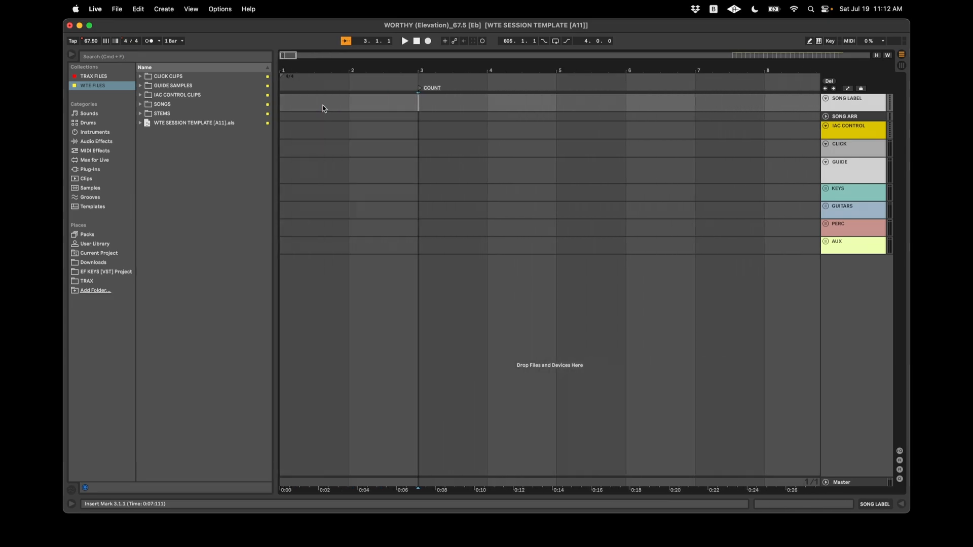
{"action": "scroll", "coordinate": [324, 108], "scroll_direction": "down", "scroll_amount": 2}
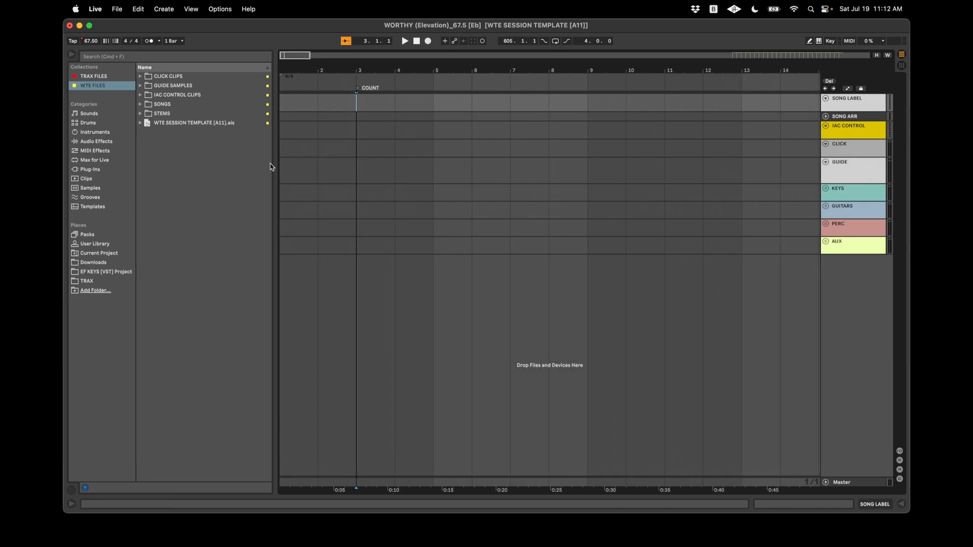
{"action": "left_click", "coordinate": [141, 115]}
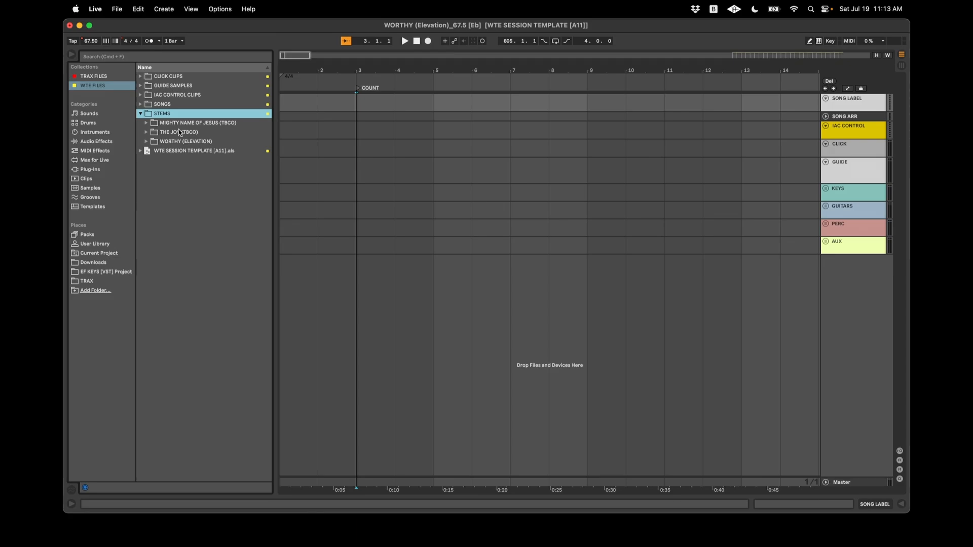
{"action": "left_click", "coordinate": [146, 142]}
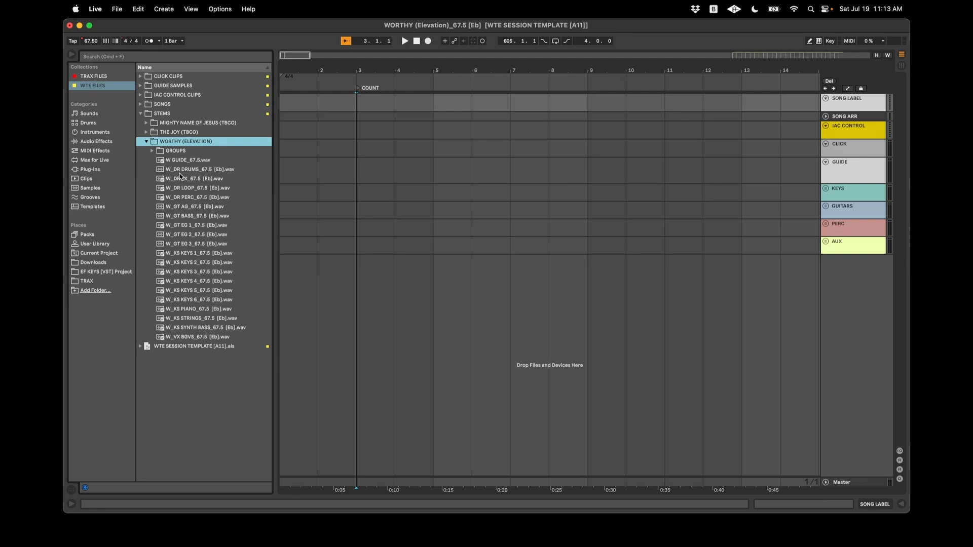
Look into the MIGHTY NAME OF JESUS (TBCO) and THE JOY (TBCO) stem folders, and expand WORTHY (ELEVATION) again
{"action": "left_click", "coordinate": [145, 123]}
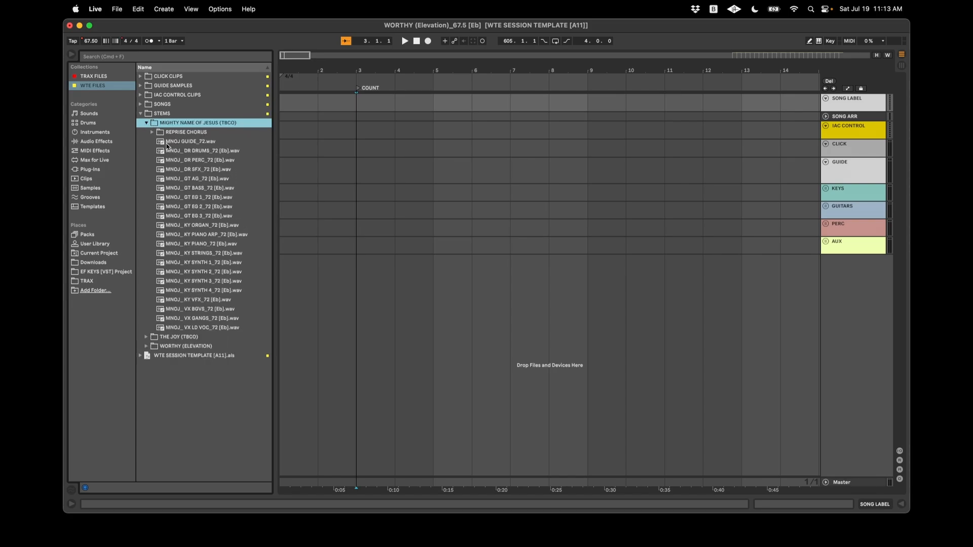
{"action": "left_click", "coordinate": [147, 123]}
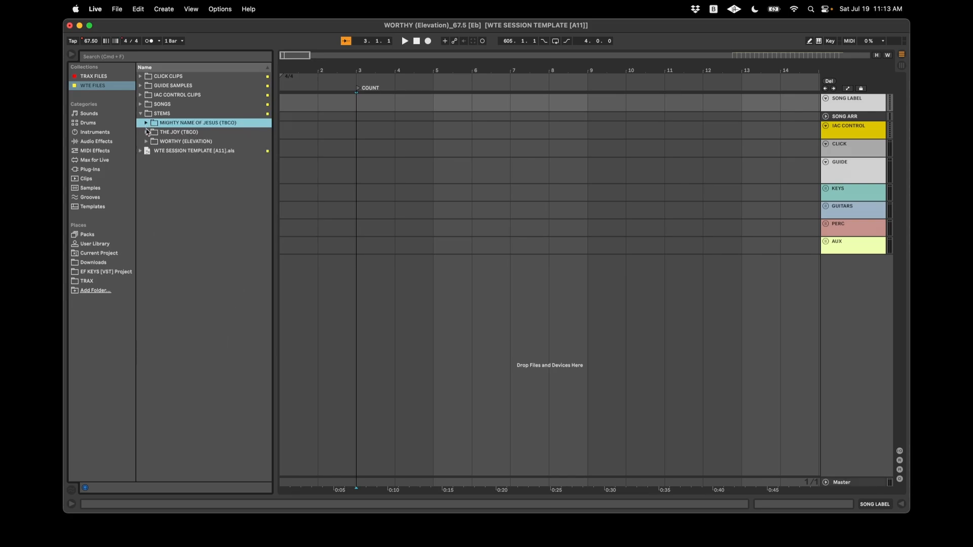
{"action": "left_click", "coordinate": [147, 133]}
{"action": "left_click", "coordinate": [147, 132]}
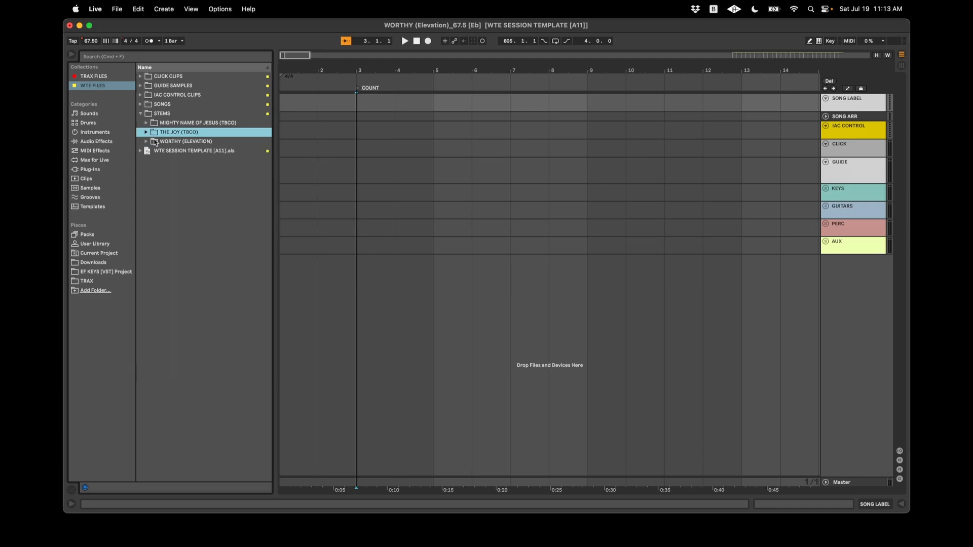
{"action": "left_click", "coordinate": [147, 141]}
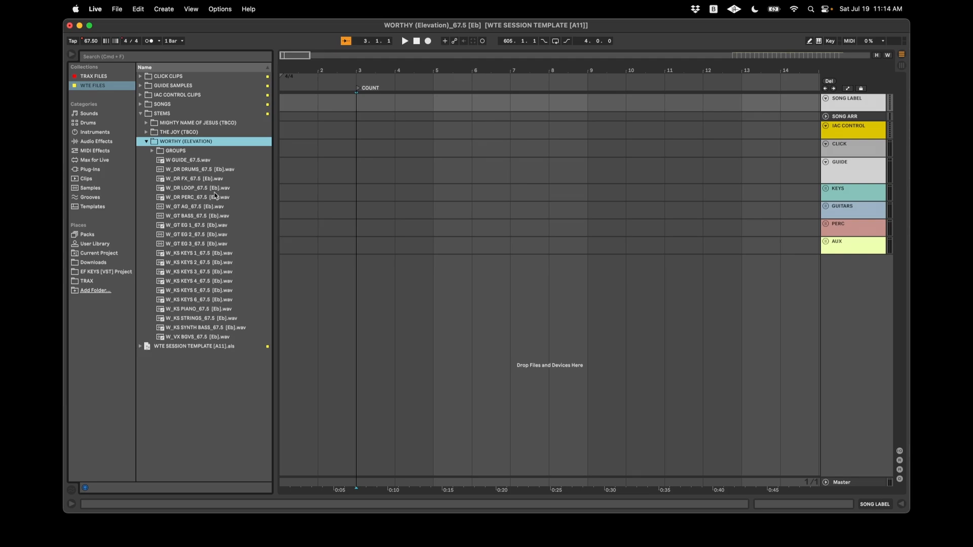
Unfold the AUX, PERC, GUITARS and KEYS track groups to reveal the individual tracks for the stems
{"action": "left_click", "coordinate": [171, 173]}
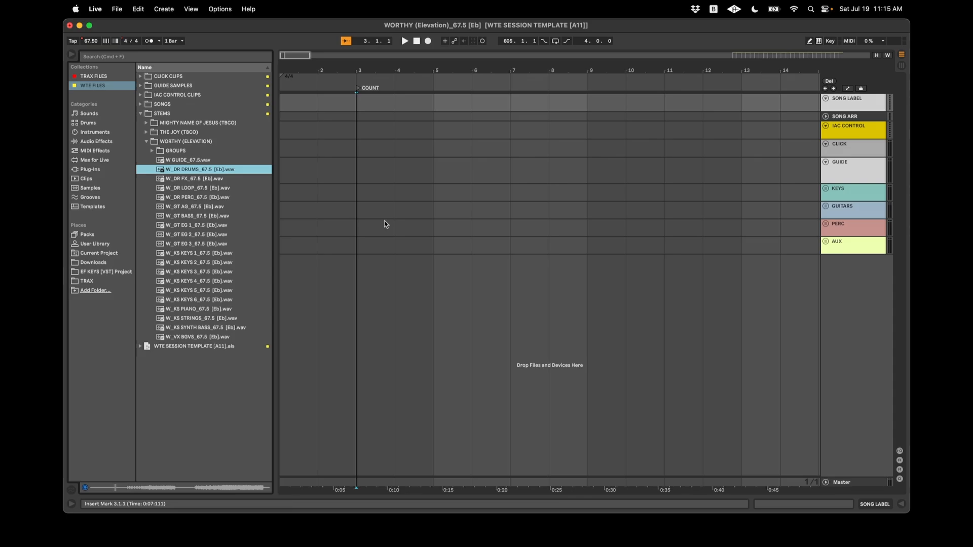
{"action": "left_click", "coordinate": [192, 190]}
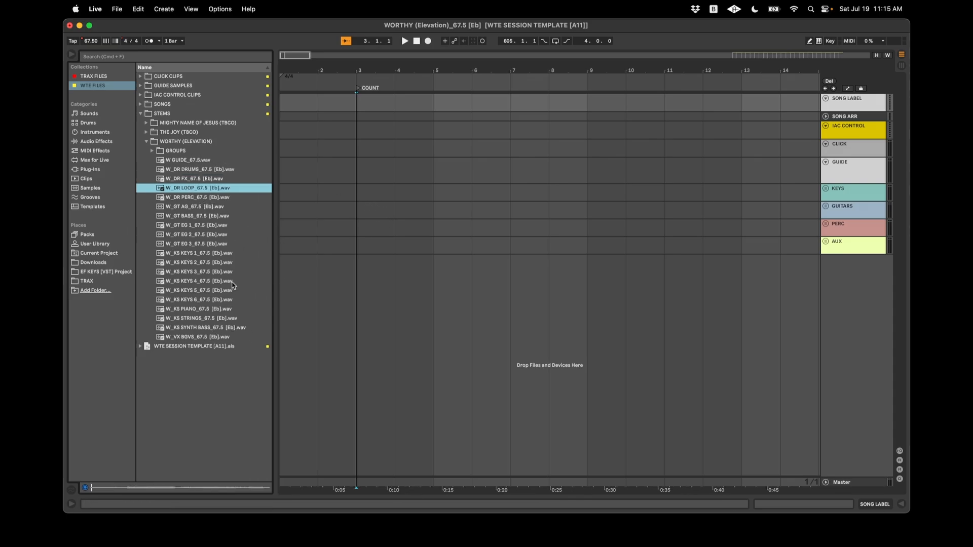
{"action": "left_click", "coordinate": [825, 241]}
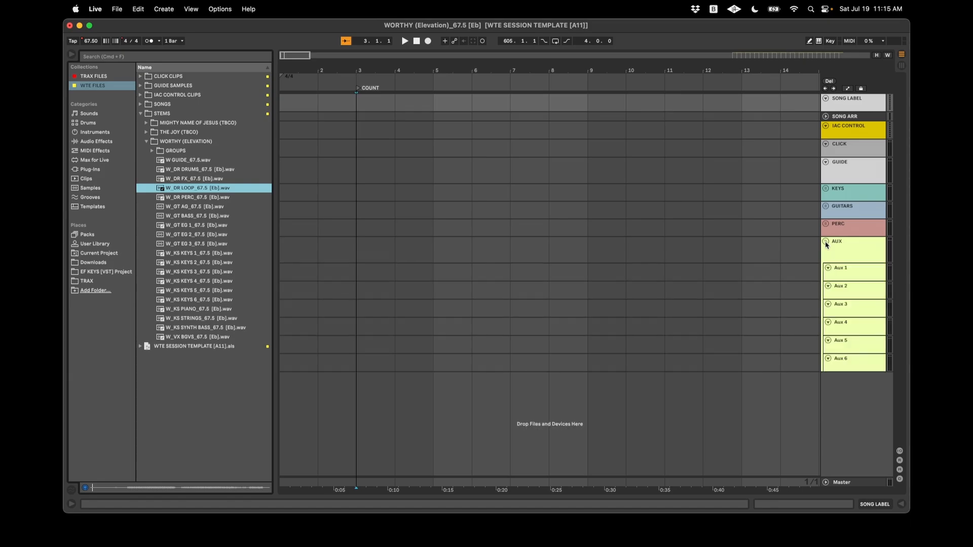
{"action": "left_click", "coordinate": [826, 224]}
{"action": "left_click", "coordinate": [826, 206]}
{"action": "left_click", "coordinate": [825, 188]}
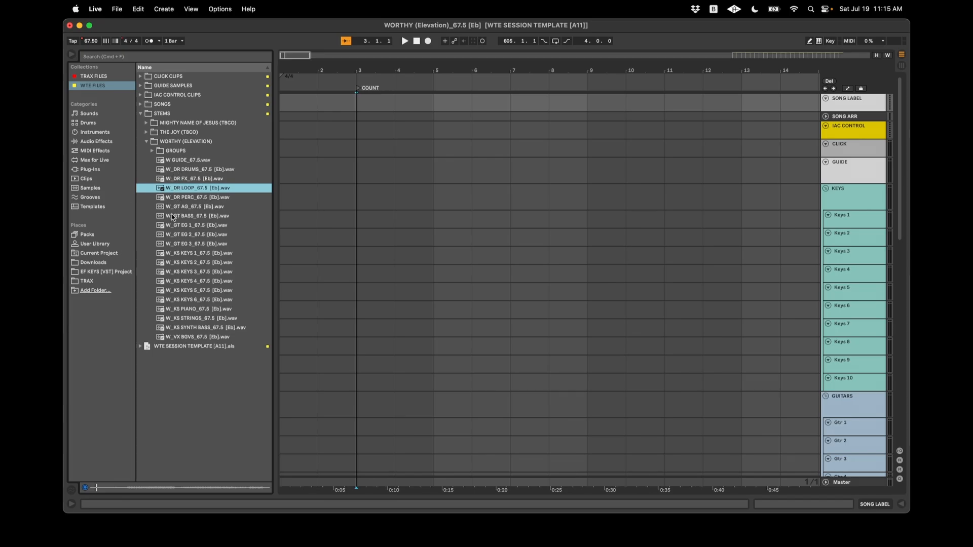
Rename the guide stem in the WORTHY (ELEVATION) folder to W_GUIDE_67.5.wav
{"action": "left_click", "coordinate": [176, 161]}
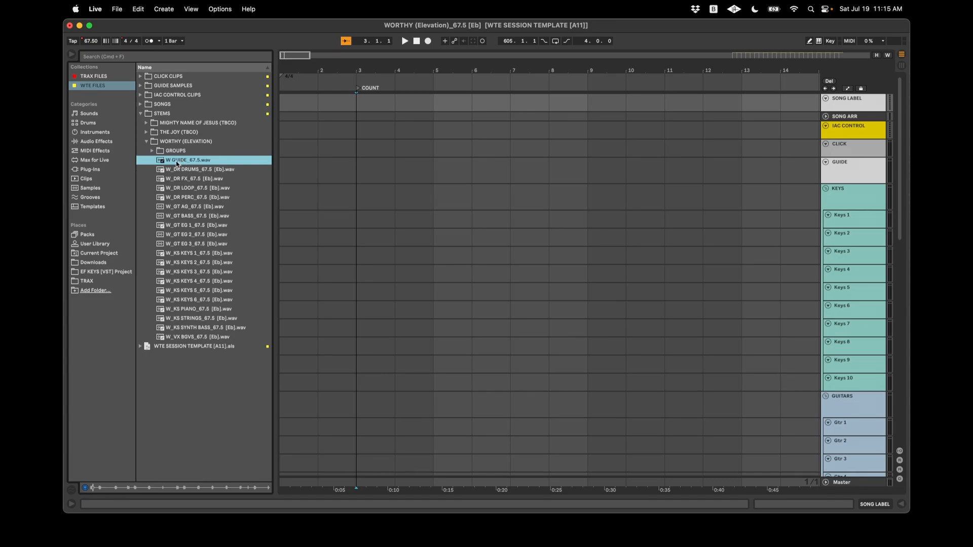
{"action": "key", "text": "super+r"}
{"action": "left_click", "coordinate": [174, 161]}
{"action": "key", "text": "BackSpace"}
{"action": "type", "text": "_"}
{"action": "key", "text": "Return"}
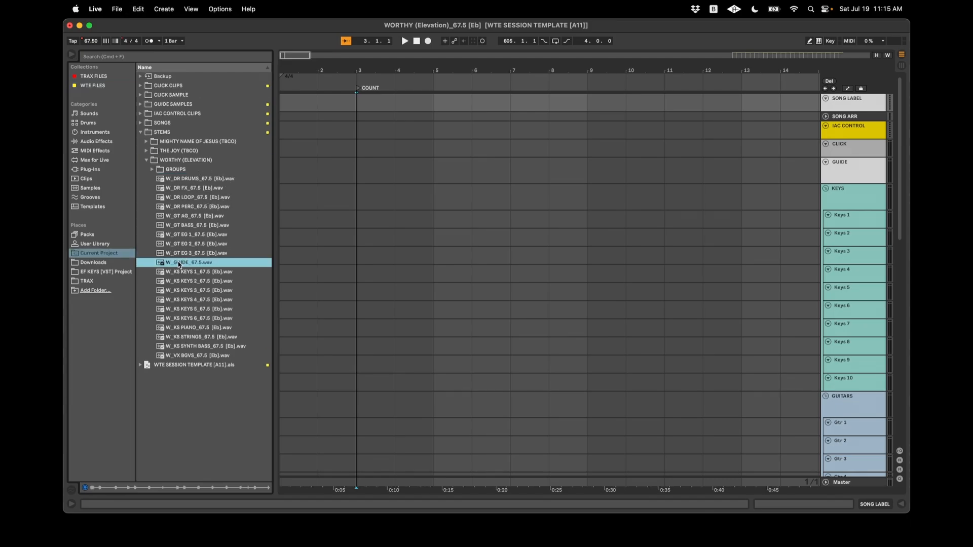
Change the guide stem's file name back to W GUIDE_67.5.wav
{"action": "key", "text": "super+r"}
{"action": "left_click", "coordinate": [176, 262]}
{"action": "key", "text": "BackSpace"}
{"action": "key", "text": "Return"}
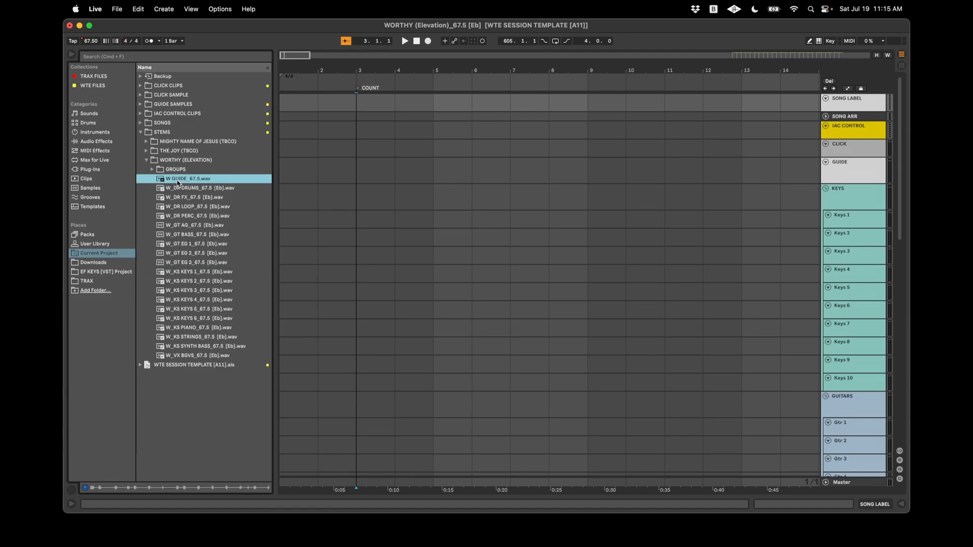
Place the W GUIDE_67.5.wav stem on the GUIDE track at bar 3
{"action": "left_click_drag", "start_coordinate": [177, 183], "coordinate": [357, 175]}
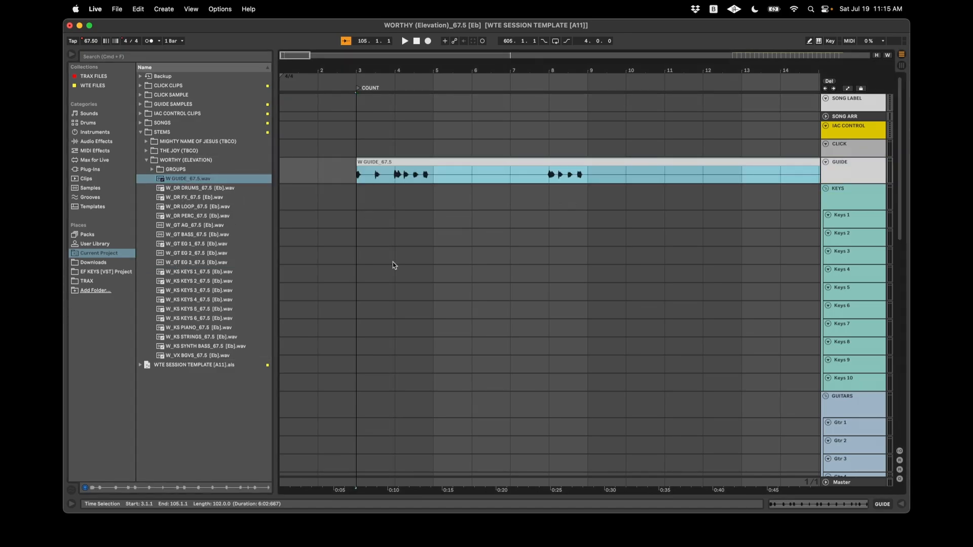
{"action": "scroll", "coordinate": [393, 262], "scroll_direction": "down", "scroll_amount": 3}
Try placing the nine W_KS stems on the Keys tracks at bar 3, and undo the placement
{"action": "left_click", "coordinate": [199, 272]}
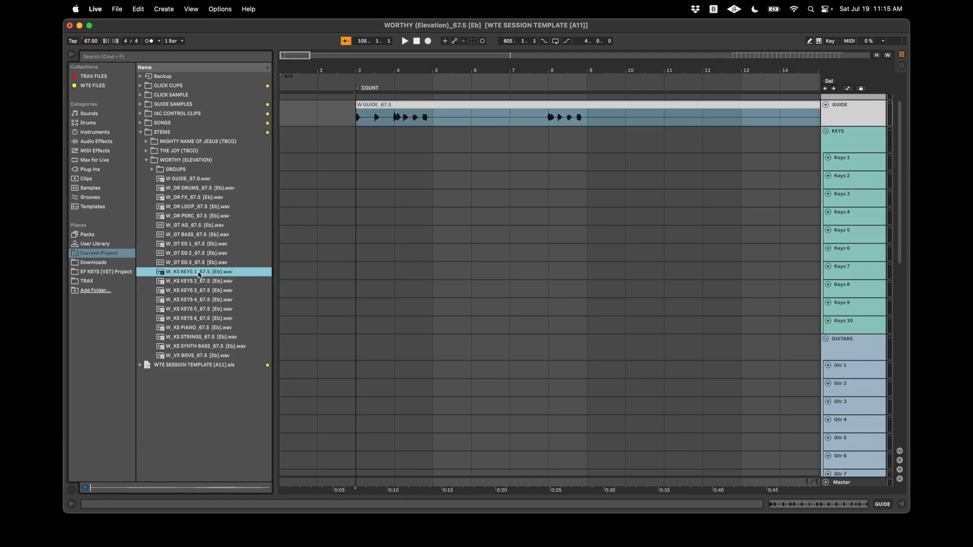
{"action": "left_click", "coordinate": [186, 346], "text": "shift"}
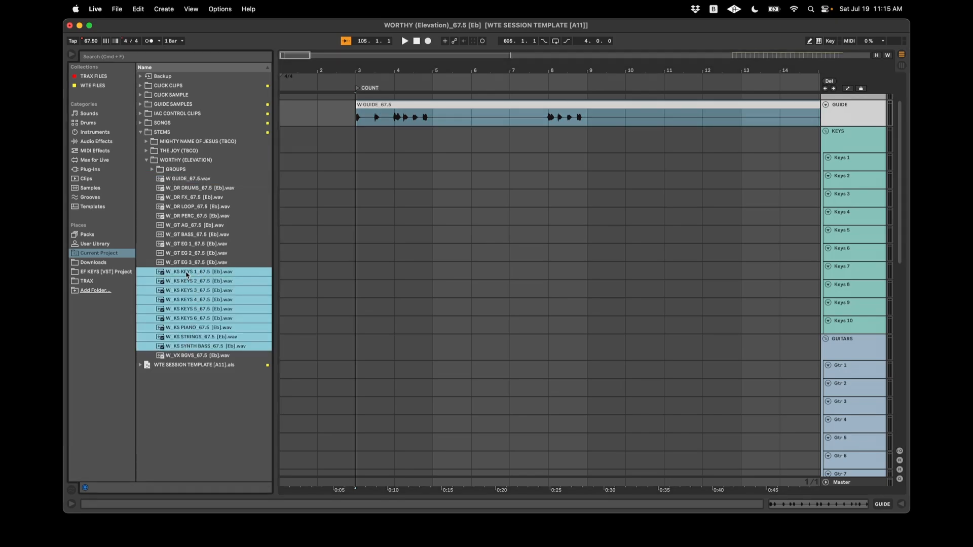
{"action": "left_click_drag", "start_coordinate": [186, 275], "coordinate": [354, 158]}
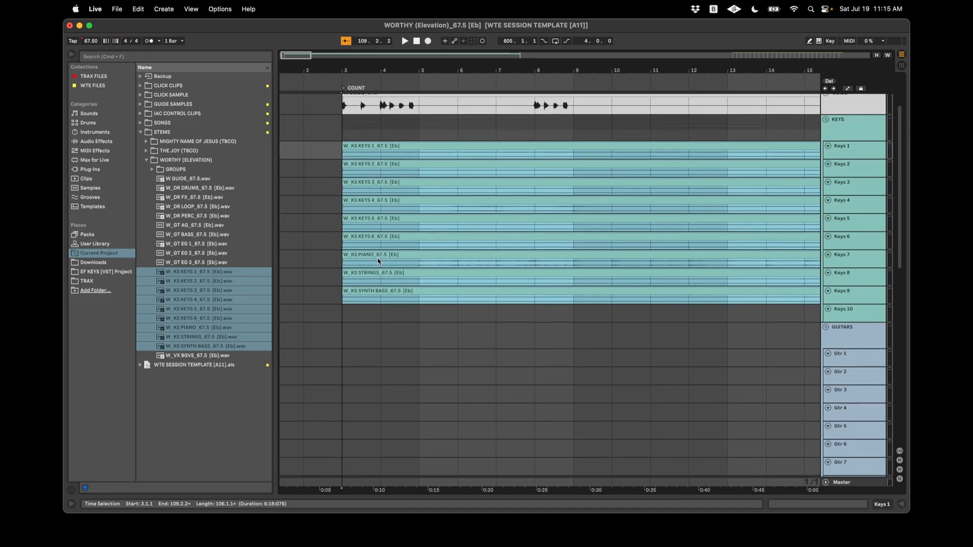
{"action": "key", "text": "super+z"}
Place the nine selected W_KS stems at bar 3, each on its own track from Keys 1 to Keys 9
{"action": "scroll", "coordinate": [296, 293], "scroll_direction": "down", "scroll_amount": 5}
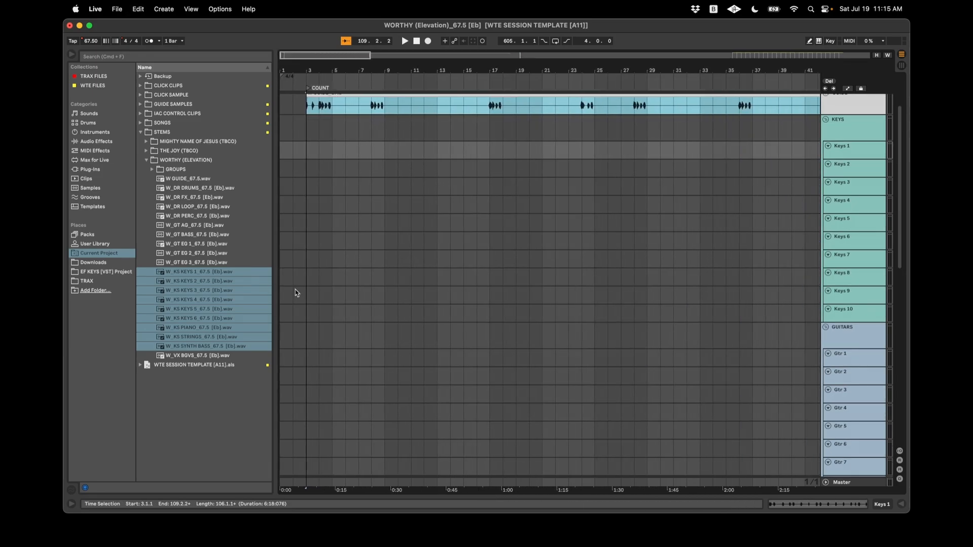
{"action": "scroll", "coordinate": [297, 293], "scroll_direction": "up", "scroll_amount": 2}
{"action": "scroll", "coordinate": [304, 196], "scroll_direction": "down", "scroll_amount": 3}
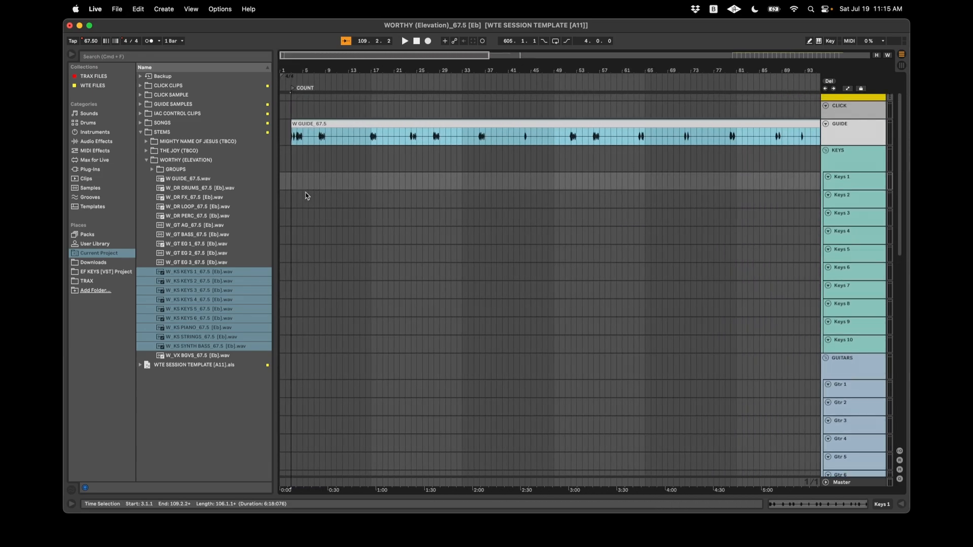
{"action": "scroll", "coordinate": [378, 252], "scroll_direction": "down", "scroll_amount": 8}
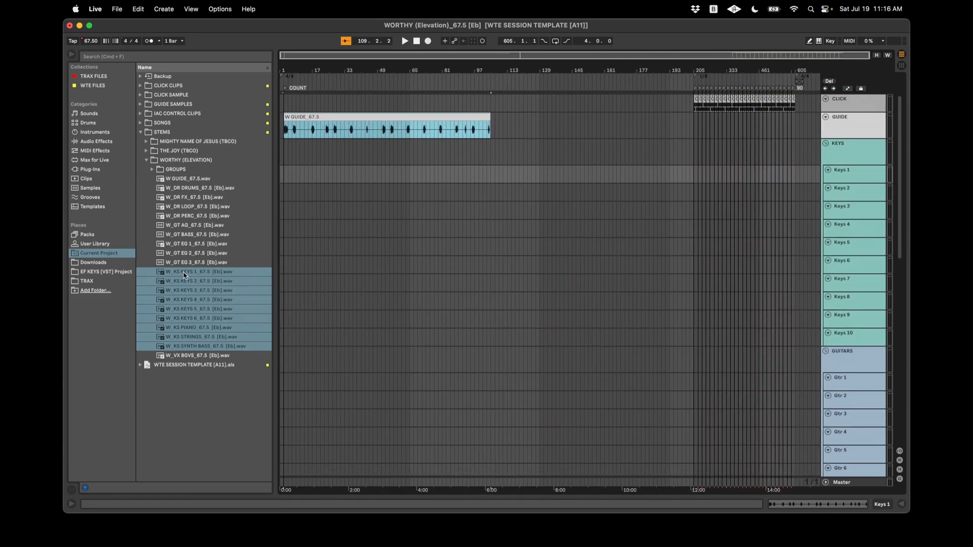
{"action": "left_click_drag", "start_coordinate": [186, 274], "coordinate": [284, 178]}
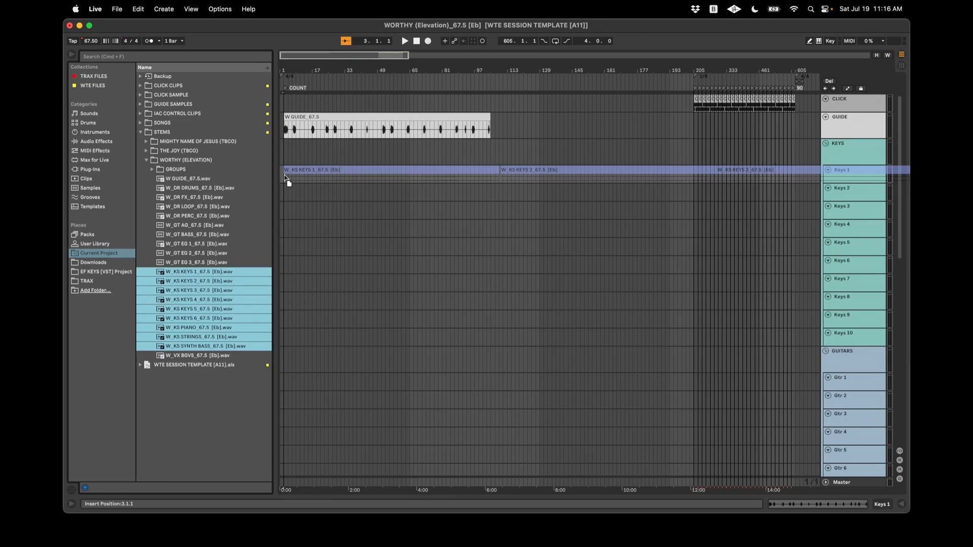
{"action": "left_click_drag", "start_coordinate": [285, 177], "coordinate": [284, 176]}
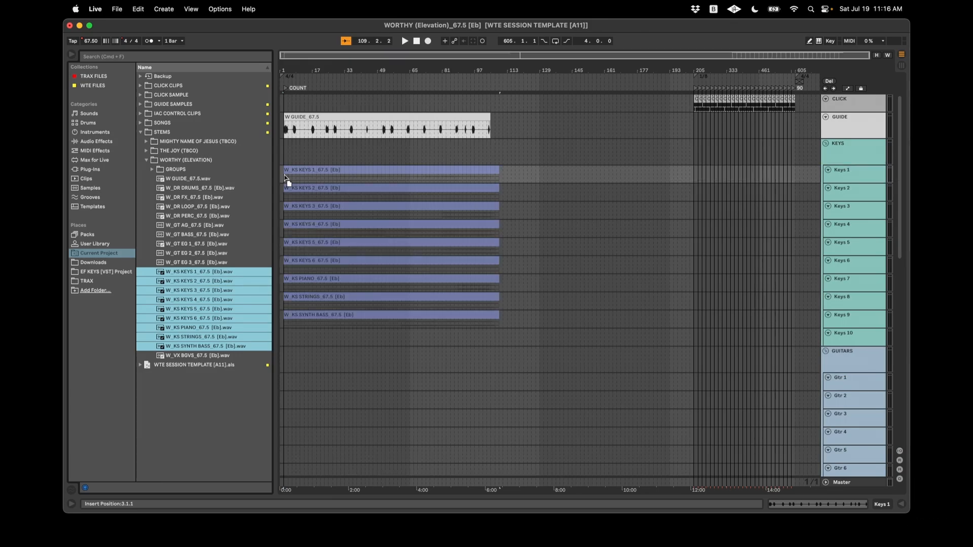
{"action": "key", "text": "z"}
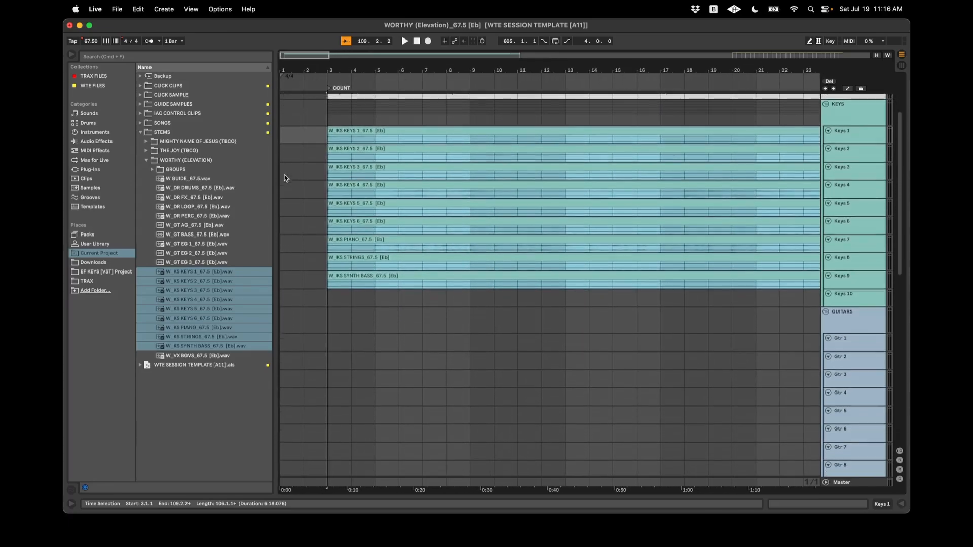
{"action": "key", "text": "x"}
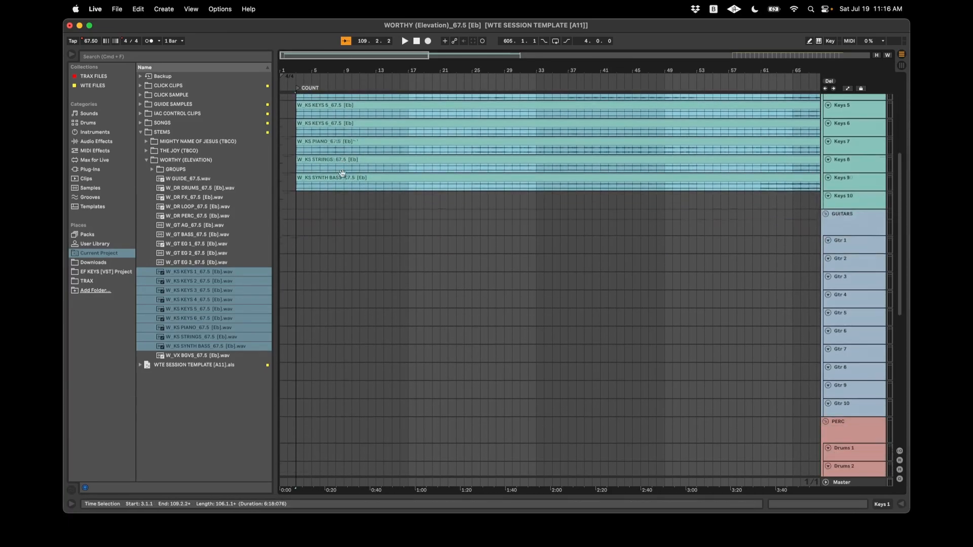
Place the W_GT EG 1, EG 2 and EG 3 stems at bar 3 on tracks Gtr 1 to Gtr 3
{"action": "scroll", "coordinate": [343, 176], "scroll_direction": "down", "scroll_amount": 2}
{"action": "left_click", "coordinate": [200, 244]}
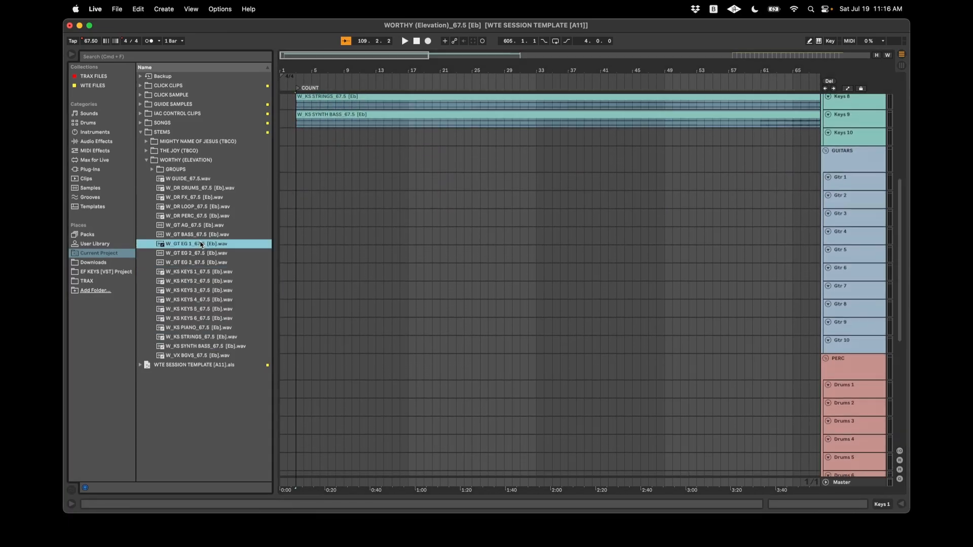
{"action": "key", "text": "shift+Down"}
{"action": "key", "text": "shift+Down"}
{"action": "left_click_drag", "start_coordinate": [201, 244], "coordinate": [297, 186]}
{"action": "key", "text": "minus"}
{"action": "key", "text": "minus"}
{"action": "key", "text": "minus"}
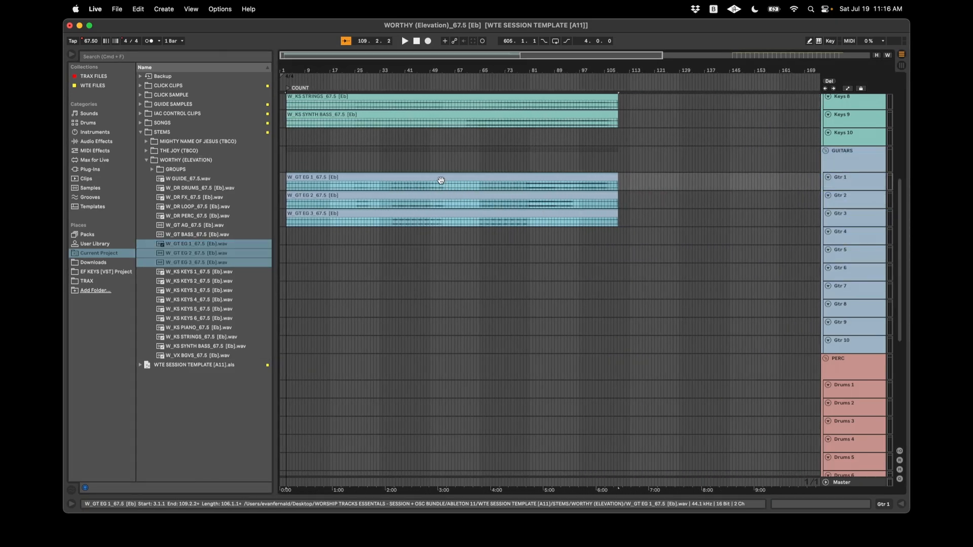
Deactivate the EG 1, EG 2 and EG 3 clips on tracks Gtr 1 to Gtr 3
{"action": "left_click", "coordinate": [441, 180]}
{"action": "left_click", "coordinate": [480, 215]}
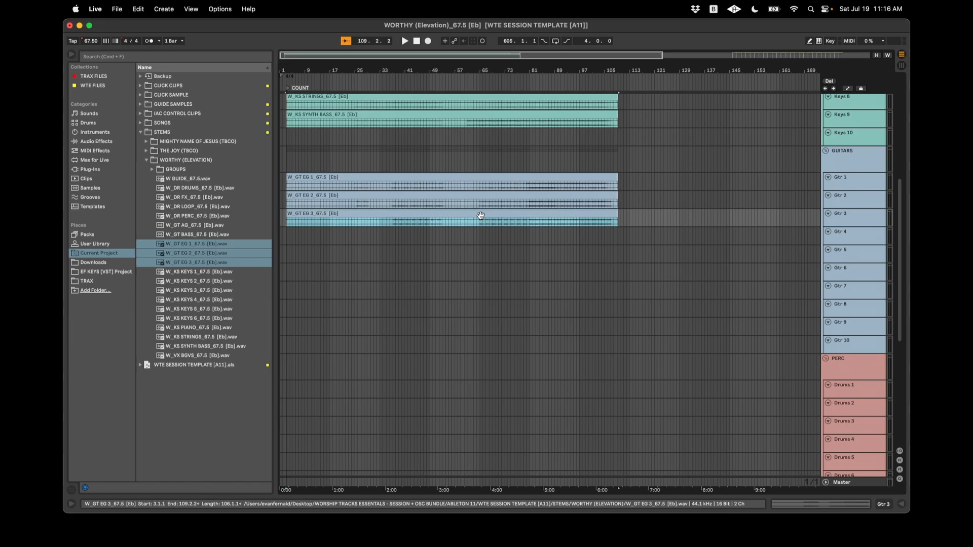
{"action": "left_click", "coordinate": [486, 201]}
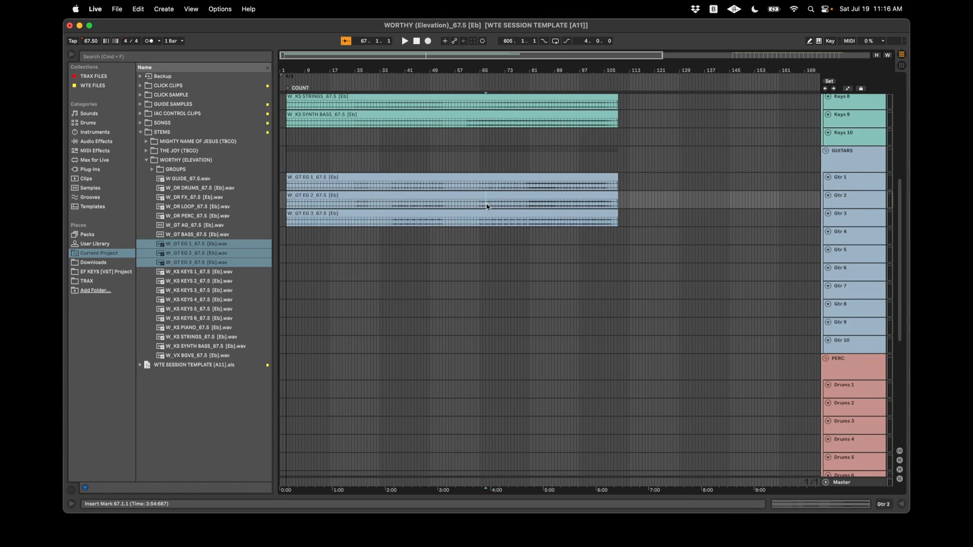
{"action": "left_click", "coordinate": [498, 179]}
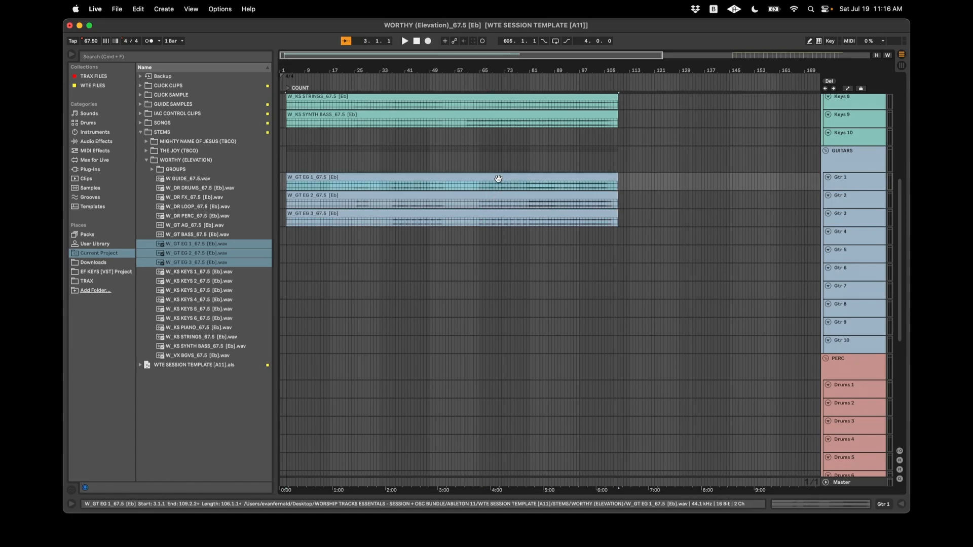
{"action": "left_click", "coordinate": [491, 214]}
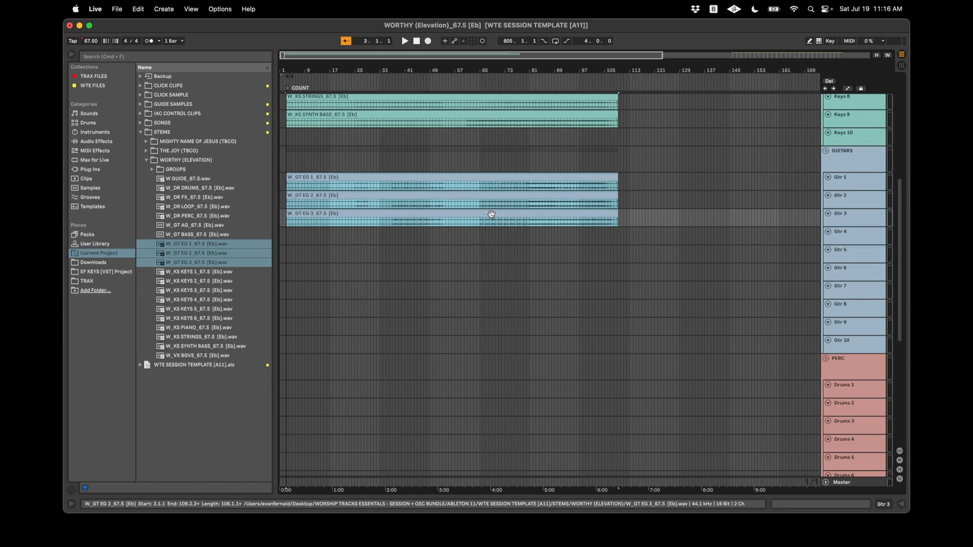
{"action": "key", "text": "0"}
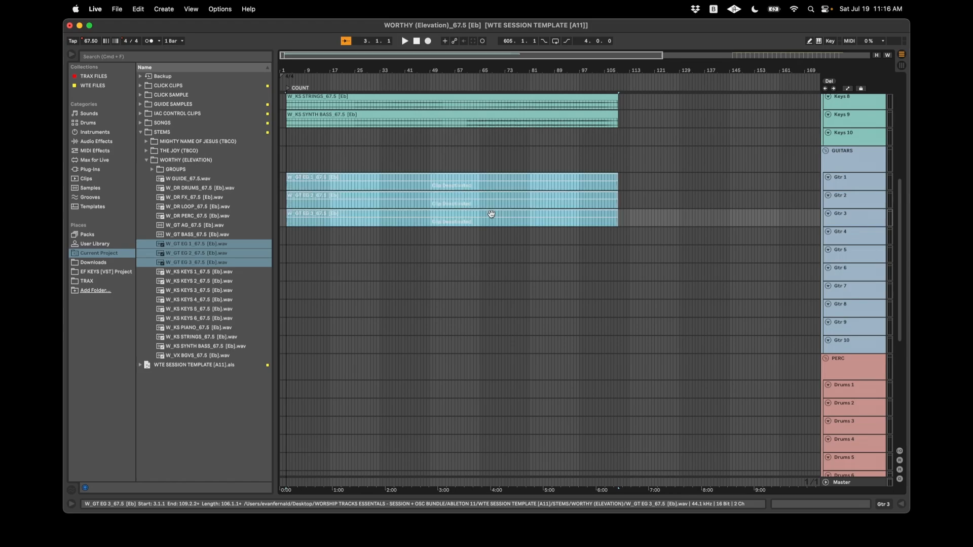
Reactivate the EG 2 clip to play it from bar 81, and deactivate it again
{"action": "scroll", "coordinate": [491, 215], "scroll_direction": "up", "scroll_amount": 5}
{"action": "scroll", "coordinate": [491, 215], "scroll_direction": "left", "scroll_amount": 8}
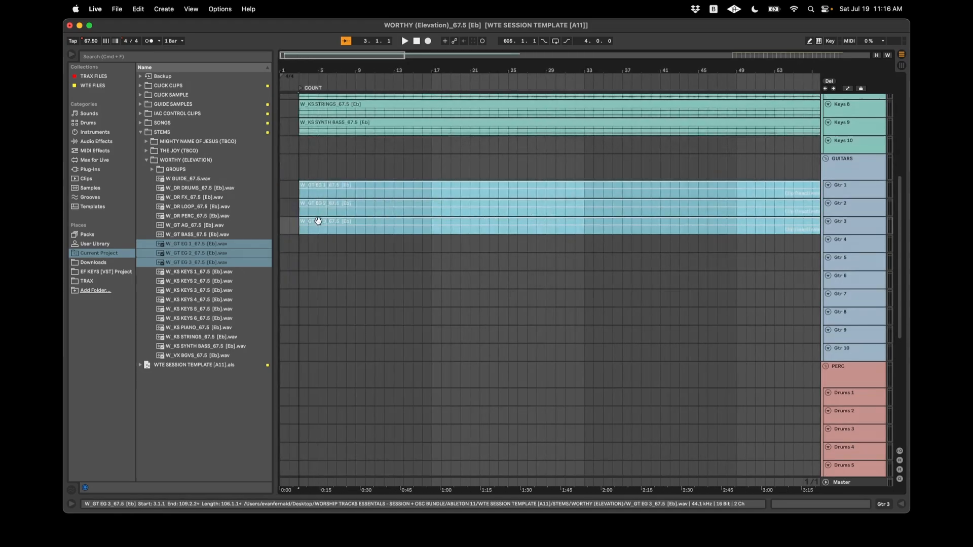
{"action": "left_click", "coordinate": [308, 247]}
{"action": "scroll", "coordinate": [307, 254], "scroll_direction": "down", "scroll_amount": 5}
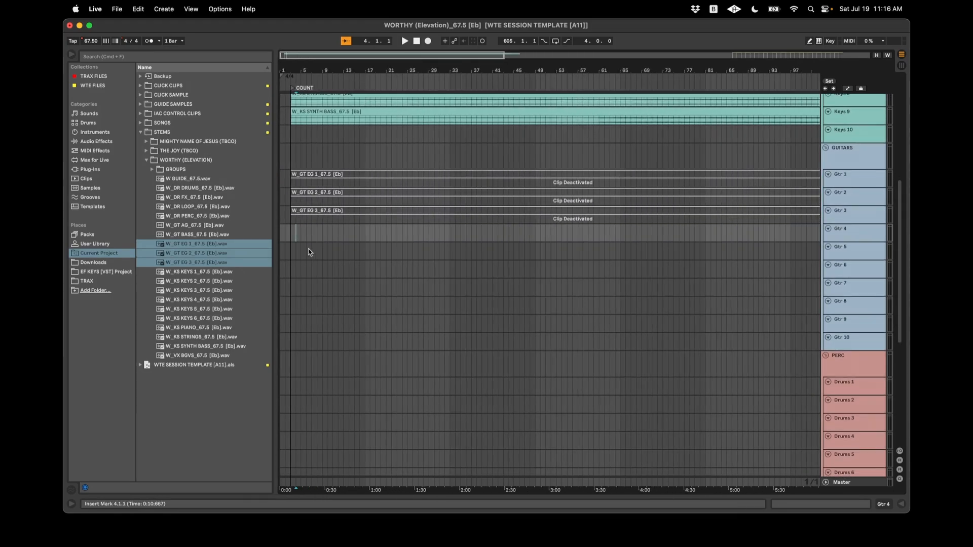
{"action": "left_click", "coordinate": [423, 194]}
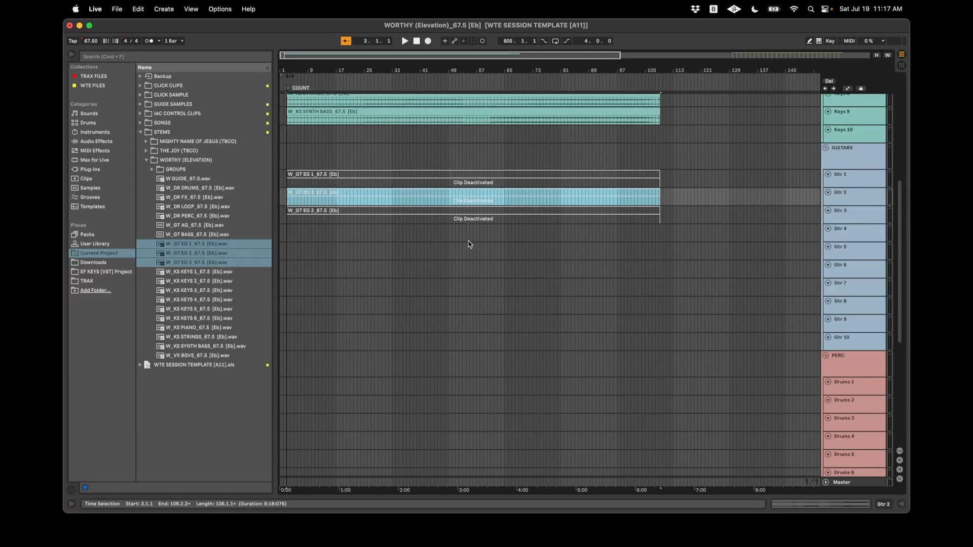
{"action": "key", "text": "0"}
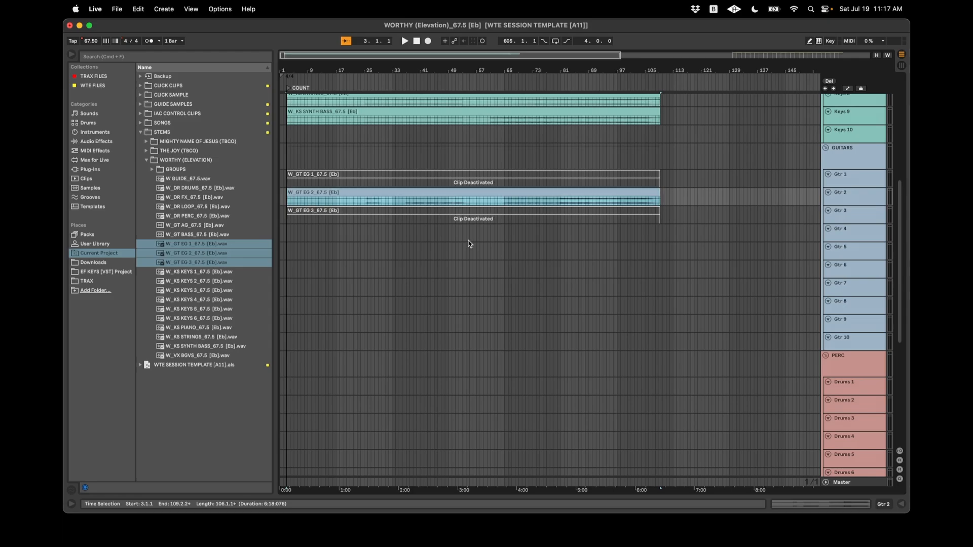
{"action": "left_click", "coordinate": [561, 204]}
{"action": "scroll", "coordinate": [562, 198], "scroll_direction": "right", "scroll_amount": 1}
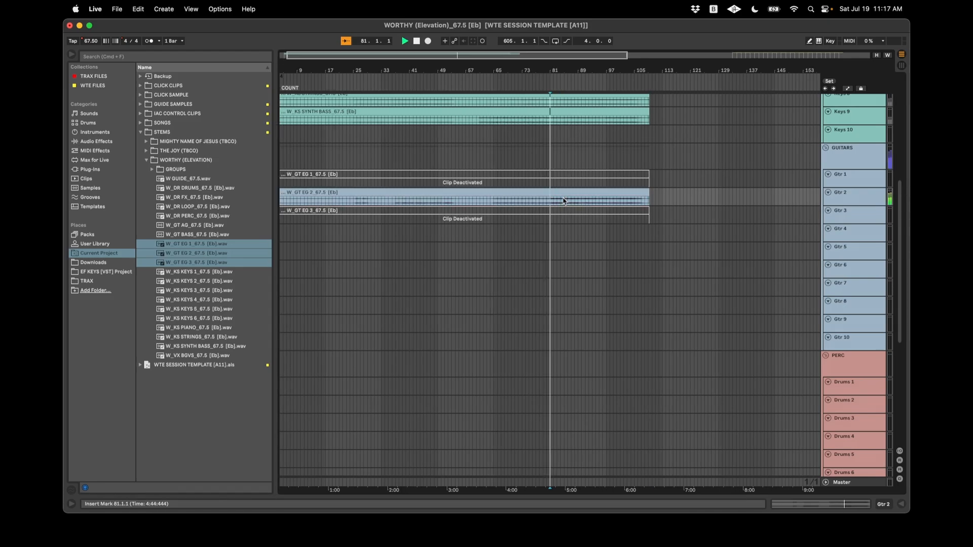
{"action": "left_click", "coordinate": [555, 194]}
{"action": "scroll", "coordinate": [419, 210], "scroll_direction": "left", "scroll_amount": 1}
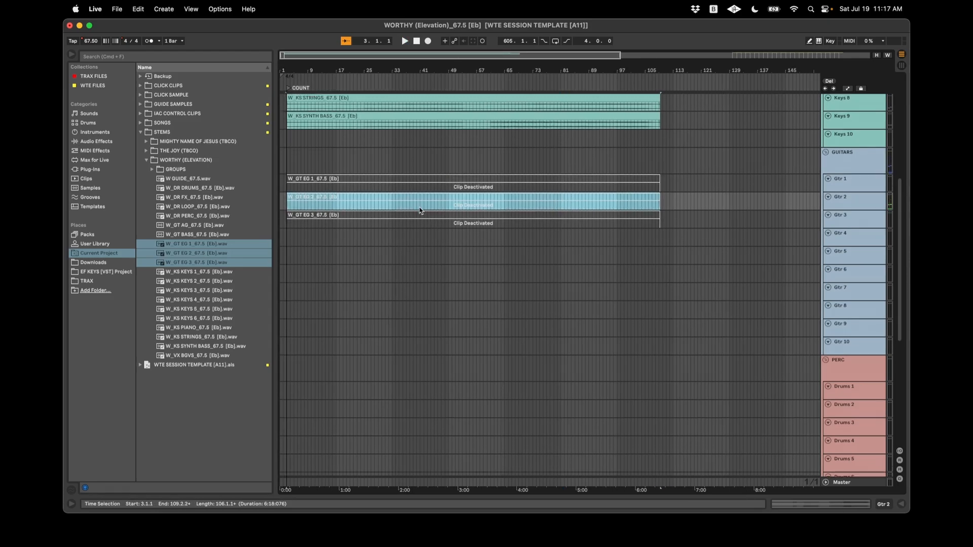
Place the W_DR FX, LOOP and PERC stems at bar 3 on Drums 1 to 3, and the W_VX BGVS stem at bar 3 on Aux 1
{"action": "scroll", "coordinate": [355, 223], "scroll_direction": "down", "scroll_amount": 8}
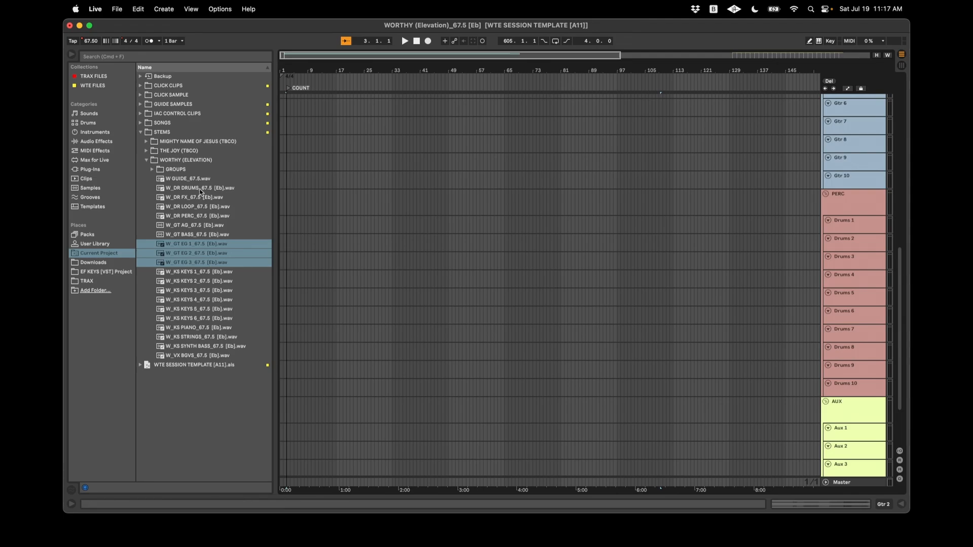
{"action": "left_click", "coordinate": [195, 189]}
{"action": "left_click", "coordinate": [187, 216], "text": "shift"}
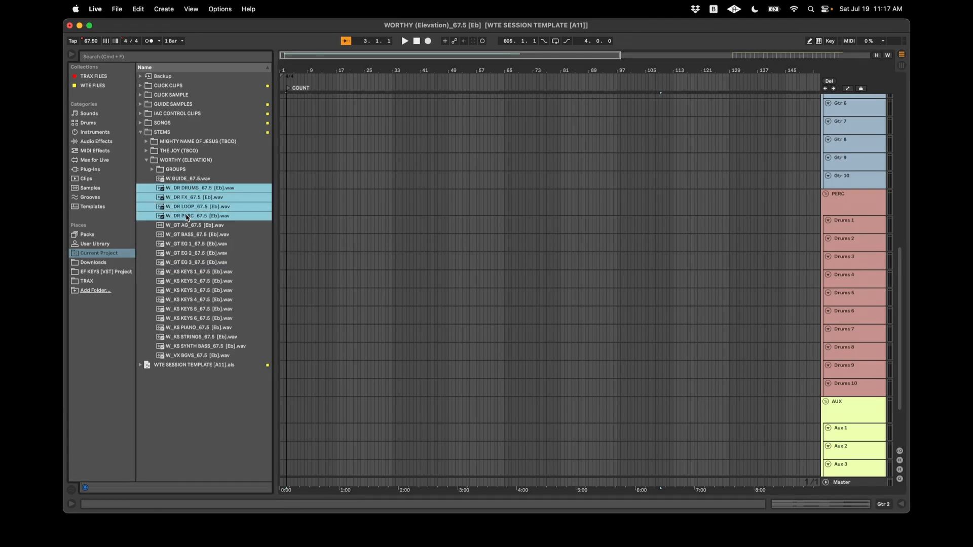
{"action": "left_click", "coordinate": [201, 198]}
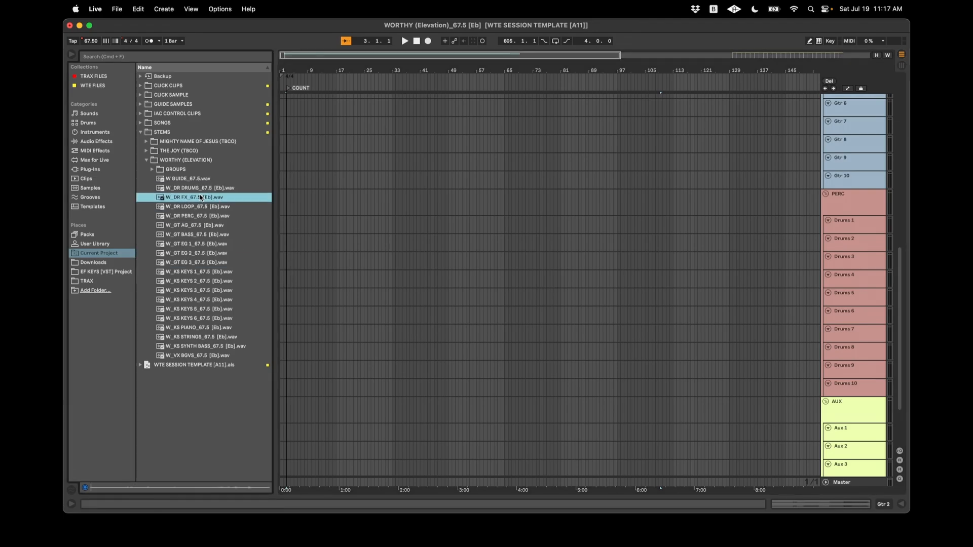
{"action": "key", "text": "shift+Down"}
{"action": "key", "text": "shift+Down"}
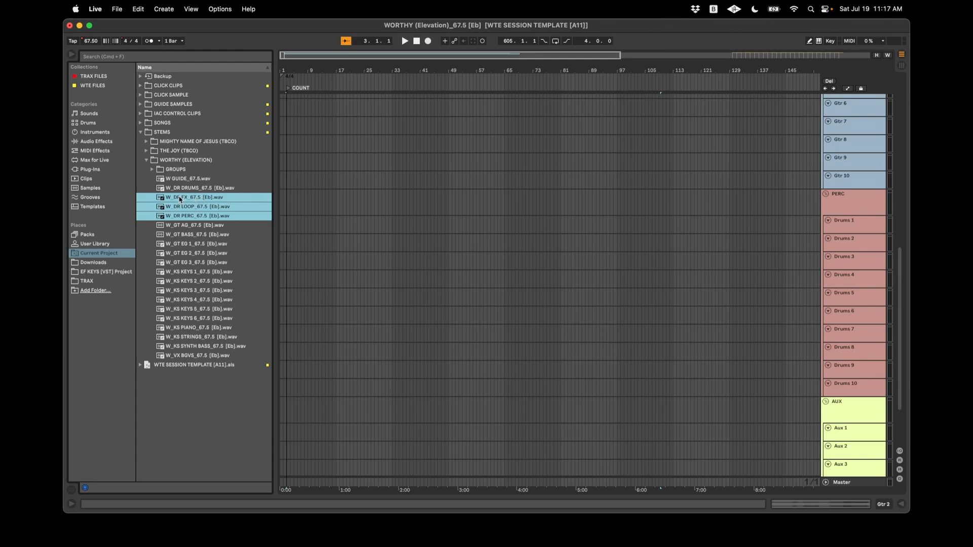
{"action": "left_click_drag", "start_coordinate": [180, 199], "coordinate": [311, 234]}
{"action": "scroll", "coordinate": [312, 236], "scroll_direction": "down", "scroll_amount": 3}
{"action": "left_click_drag", "start_coordinate": [195, 356], "coordinate": [288, 359]}
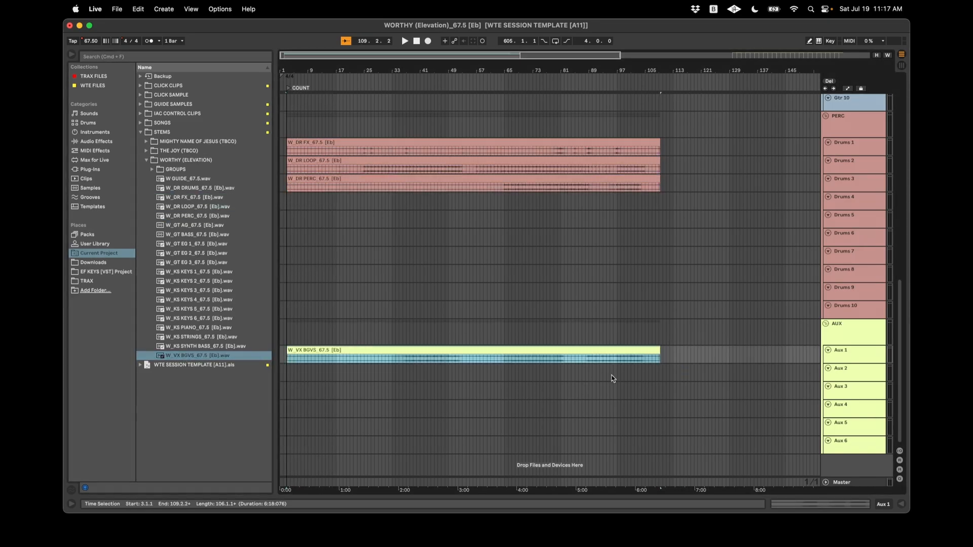
Set the HP OUT return track's volume to -3.4 dB in the mixer and return to the arrangement
{"action": "key", "text": "Tab"}
{"action": "left_click_drag", "start_coordinate": [810, 370], "coordinate": [811, 378]}
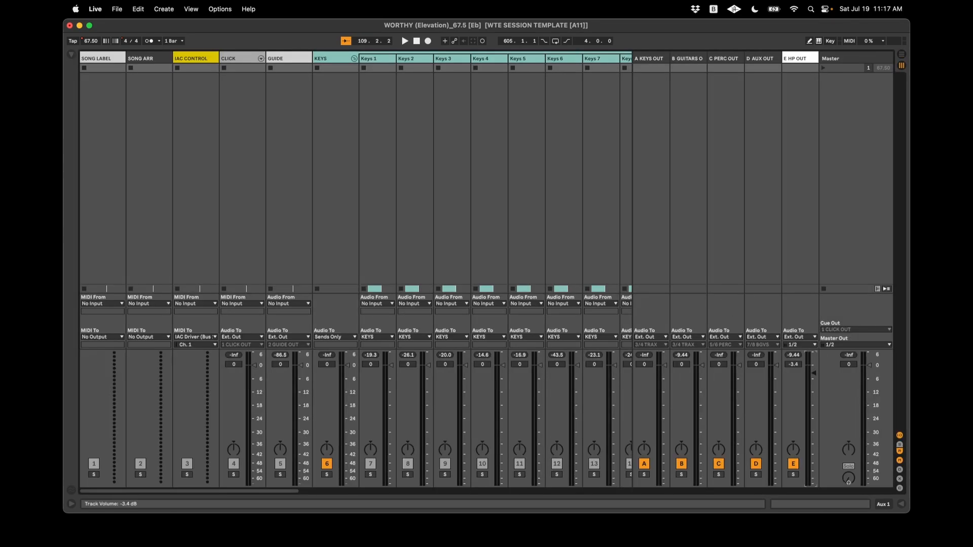
{"action": "key", "text": "Tab"}
Listen to the background vocals from bars 73 and 78, and briefly play the W GUIDE clip from bar 3
{"action": "left_click", "coordinate": [527, 362]}
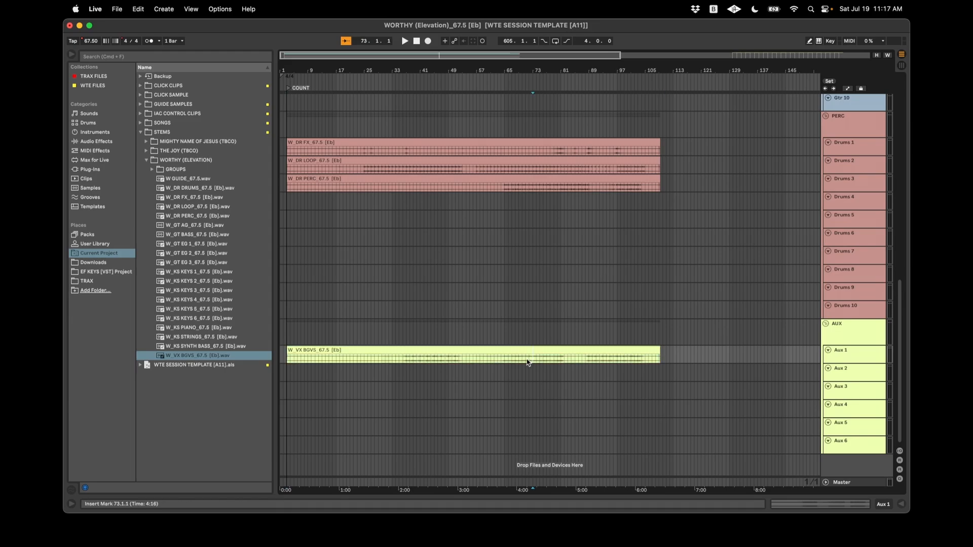
{"action": "key", "text": "space"}
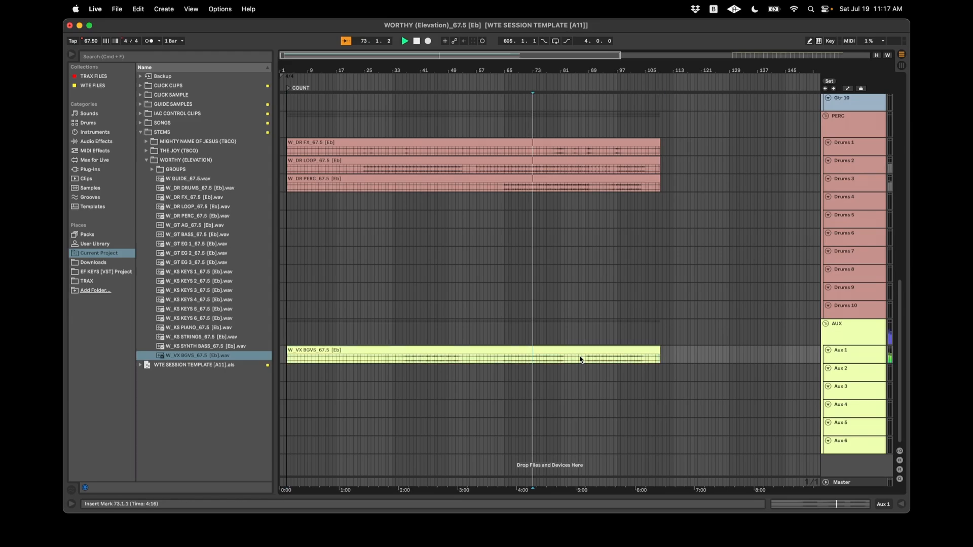
{"action": "left_click", "coordinate": [550, 363]}
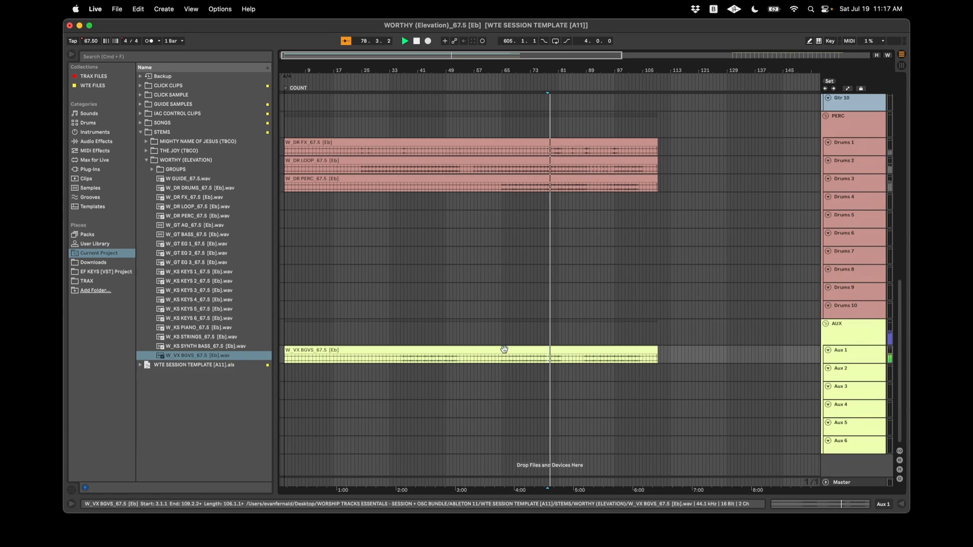
{"action": "key", "text": "space"}
{"action": "scroll", "coordinate": [341, 252], "scroll_direction": "up", "scroll_amount": 10}
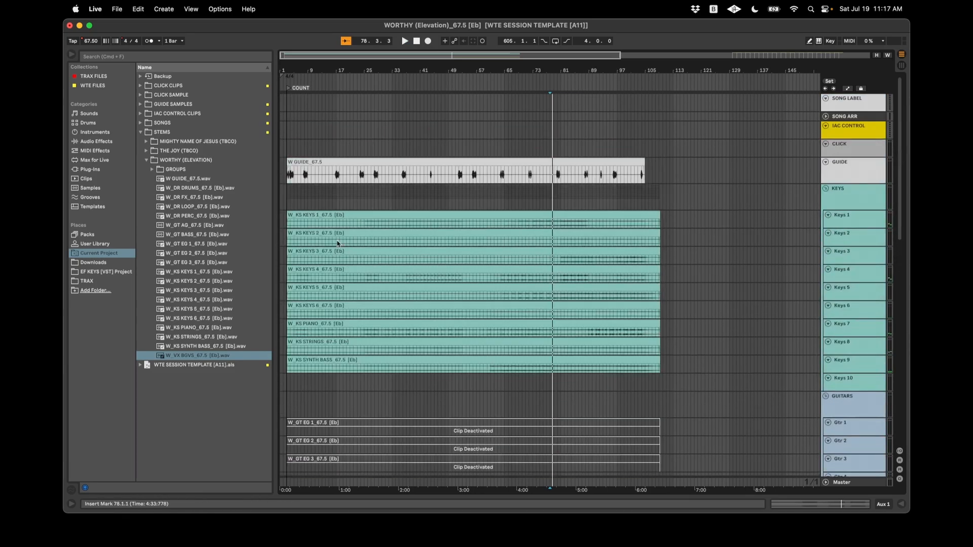
{"action": "left_click", "coordinate": [319, 160]}
{"action": "key", "text": "space"}
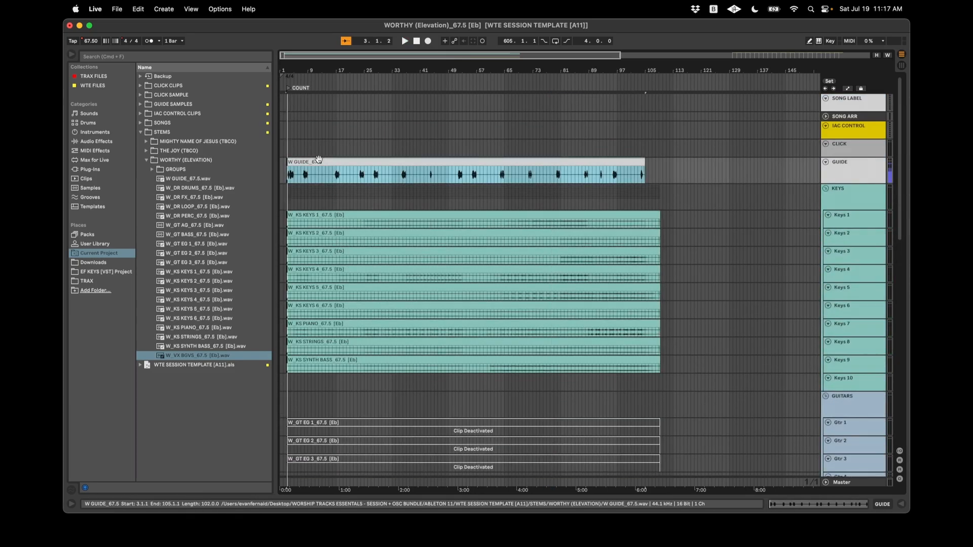
{"action": "scroll", "coordinate": [312, 209], "scroll_direction": "up", "scroll_amount": 5}
{"action": "scroll", "coordinate": [312, 209], "scroll_direction": "left", "scroll_amount": 3}
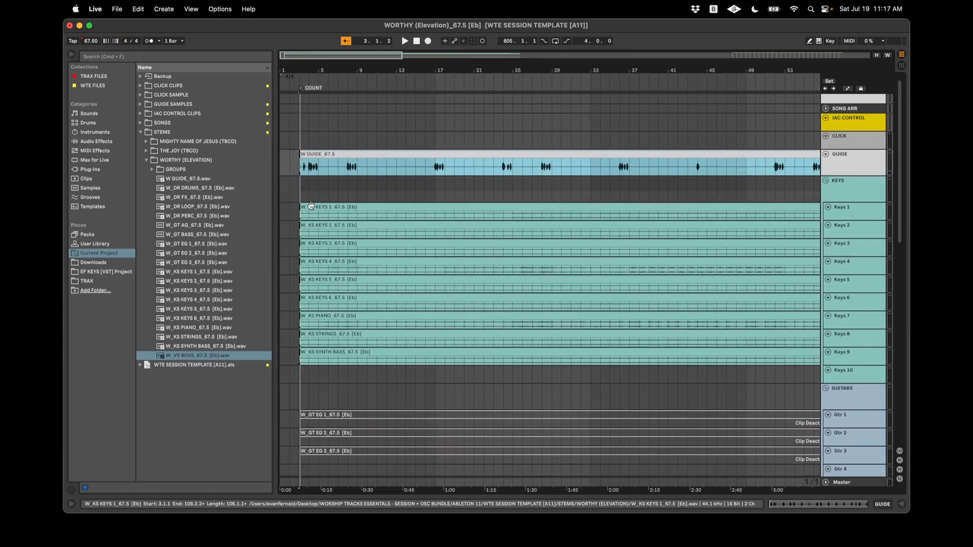
Collapse the WORTHY (ELEVATION) and STEMS folders and expand the CLICK CLIPS folder
{"action": "scroll", "coordinate": [311, 209], "scroll_direction": "down", "scroll_amount": 3}
{"action": "scroll", "coordinate": [311, 206], "scroll_direction": "down", "scroll_amount": 8}
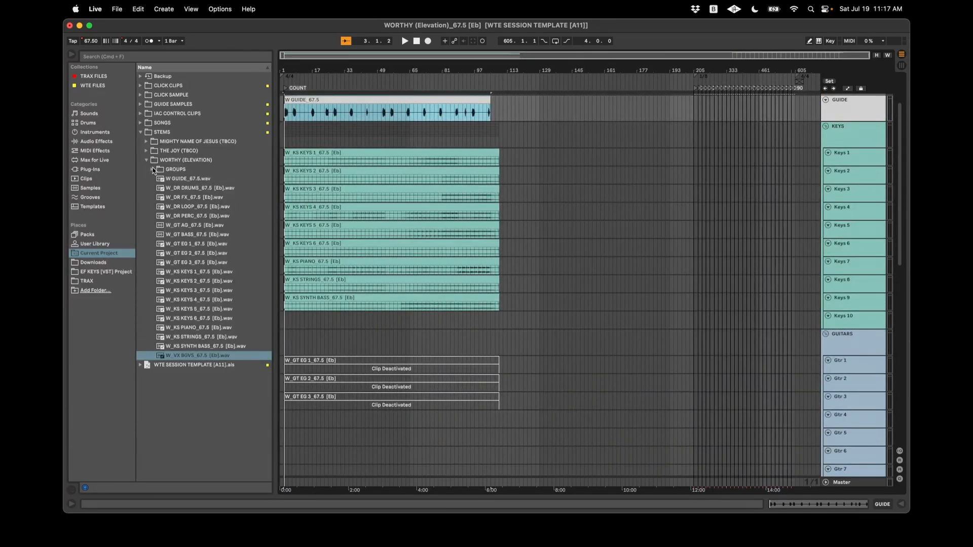
{"action": "left_click", "coordinate": [146, 160]}
{"action": "left_click", "coordinate": [140, 132]}
{"action": "scroll", "coordinate": [321, 189], "scroll_direction": "up", "scroll_amount": 4}
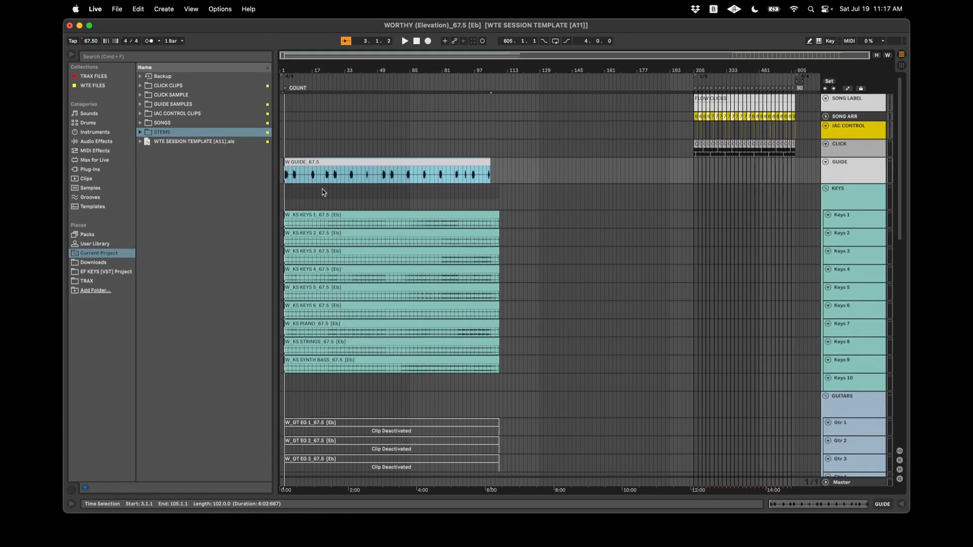
{"action": "scroll", "coordinate": [311, 172], "scroll_direction": "up", "scroll_amount": 5}
{"action": "scroll", "coordinate": [305, 162], "scroll_direction": "left", "scroll_amount": 3}
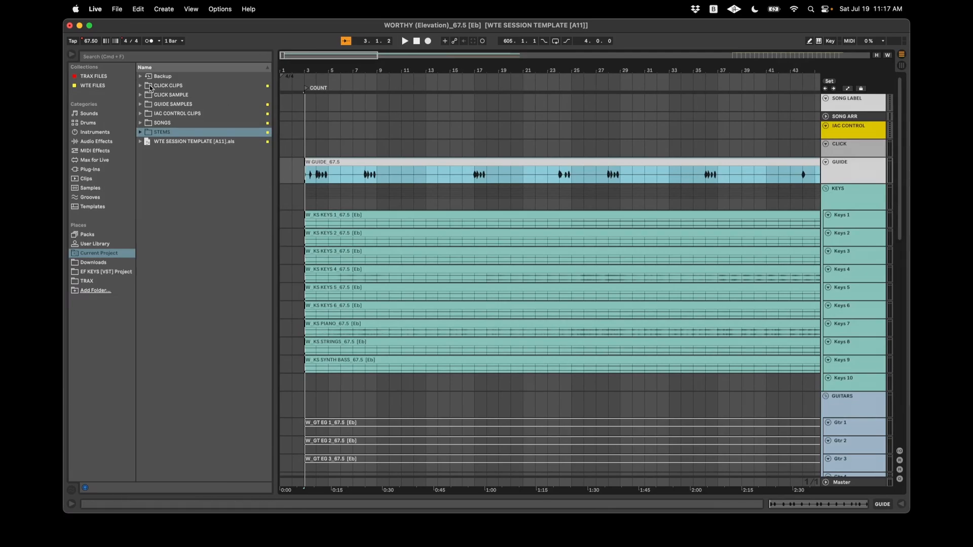
{"action": "left_click", "coordinate": [140, 86]}
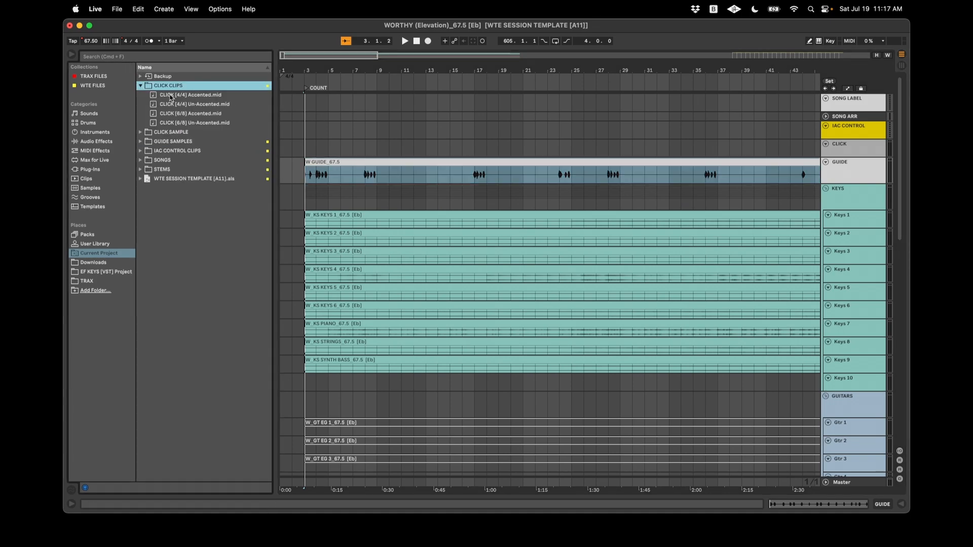
Place the CLICK [4/4] Accented clip at bar 3 on the CLICK track and extend it to bar 14
{"action": "left_click_drag", "start_coordinate": [171, 96], "coordinate": [302, 150]}
{"action": "scroll", "coordinate": [483, 171], "scroll_direction": "down", "scroll_amount": 3}
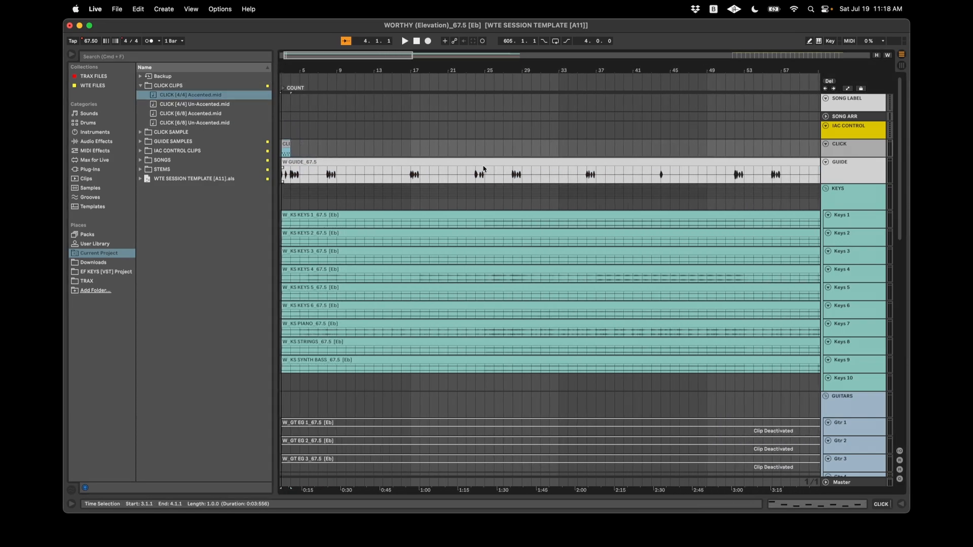
{"action": "scroll", "coordinate": [483, 171], "scroll_direction": "up", "scroll_amount": 2}
{"action": "scroll", "coordinate": [483, 173], "scroll_direction": "left", "scroll_amount": 2}
{"action": "scroll", "coordinate": [483, 173], "scroll_direction": "down", "scroll_amount": 3}
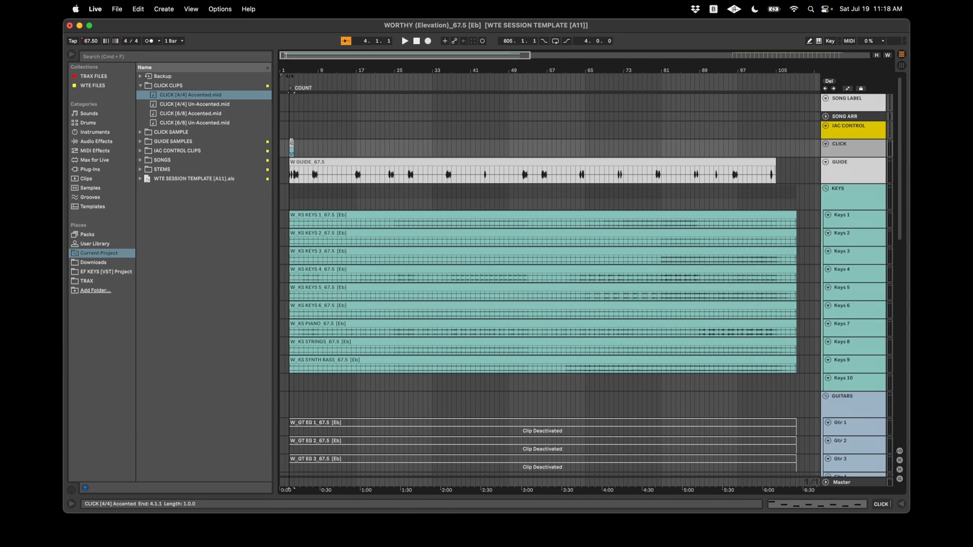
{"action": "left_click_drag", "start_coordinate": [293, 146], "coordinate": [343, 147]}
{"action": "scroll", "coordinate": [343, 147], "scroll_direction": "up", "scroll_amount": 3}
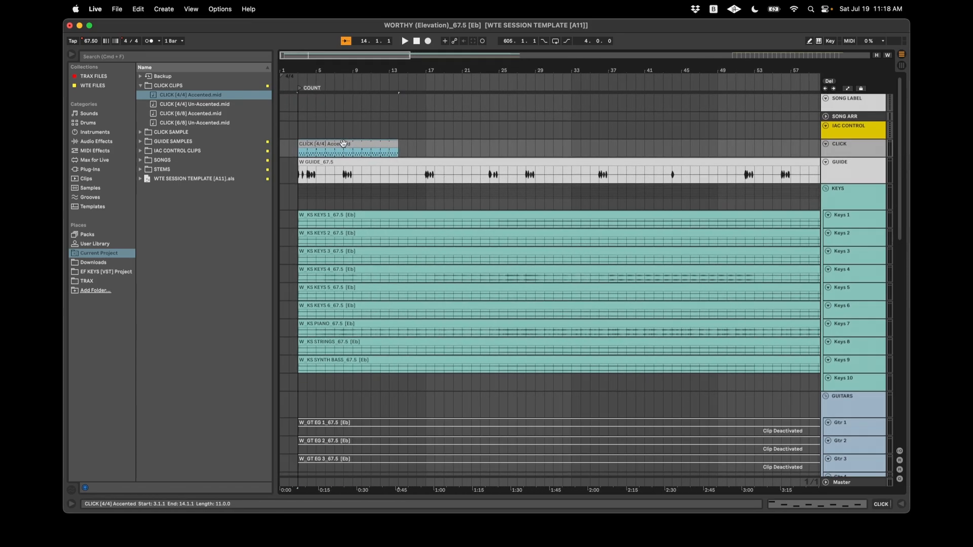
Replace the accented click with the CLICK [4/4] Un-Accented clip, running from bar 3 to bar 37
{"action": "left_click_drag", "start_coordinate": [191, 104], "coordinate": [609, 138]}
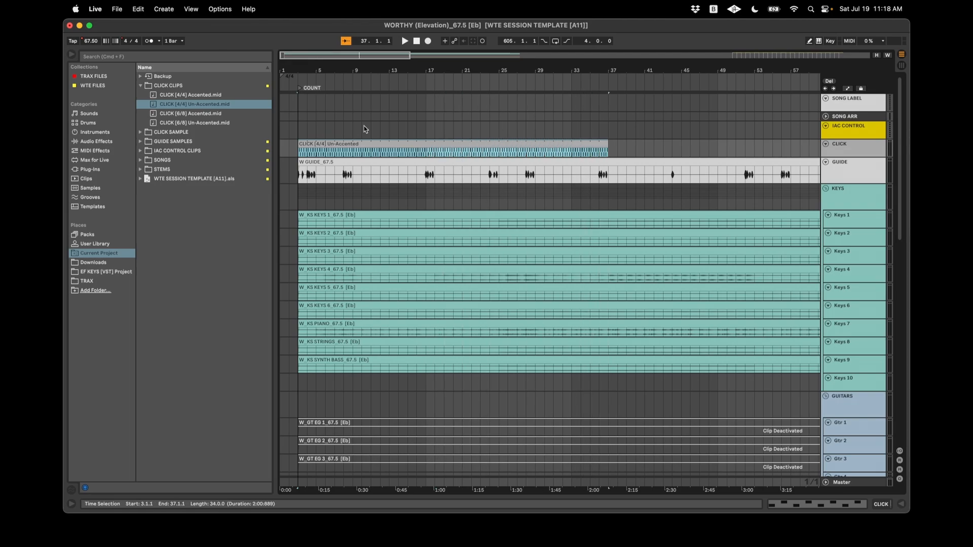
{"action": "scroll", "coordinate": [365, 130], "scroll_direction": "up", "scroll_amount": 3}
{"action": "scroll", "coordinate": [290, 132], "scroll_direction": "left", "scroll_amount": 3}
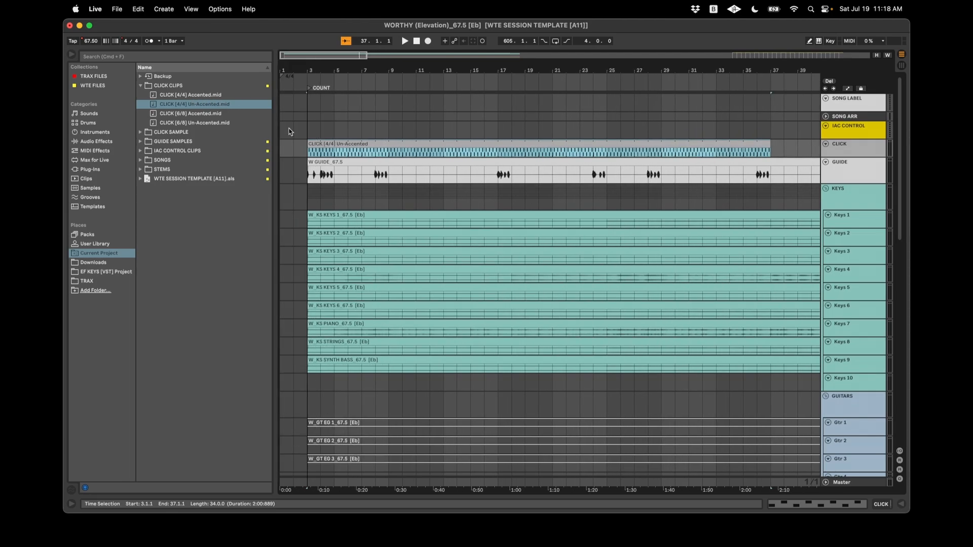
Put the CLICK [4/4] Accented clip back at bar 3 on the CLICK track and extend it to the guide's end at bar 105
{"action": "left_click_drag", "start_coordinate": [190, 95], "coordinate": [783, 147]}
{"action": "scroll", "coordinate": [782, 154], "scroll_direction": "right", "scroll_amount": 5}
{"action": "scroll", "coordinate": [782, 154], "scroll_direction": "down", "scroll_amount": 5}
{"action": "scroll", "coordinate": [781, 155], "scroll_direction": "right", "scroll_amount": 2}
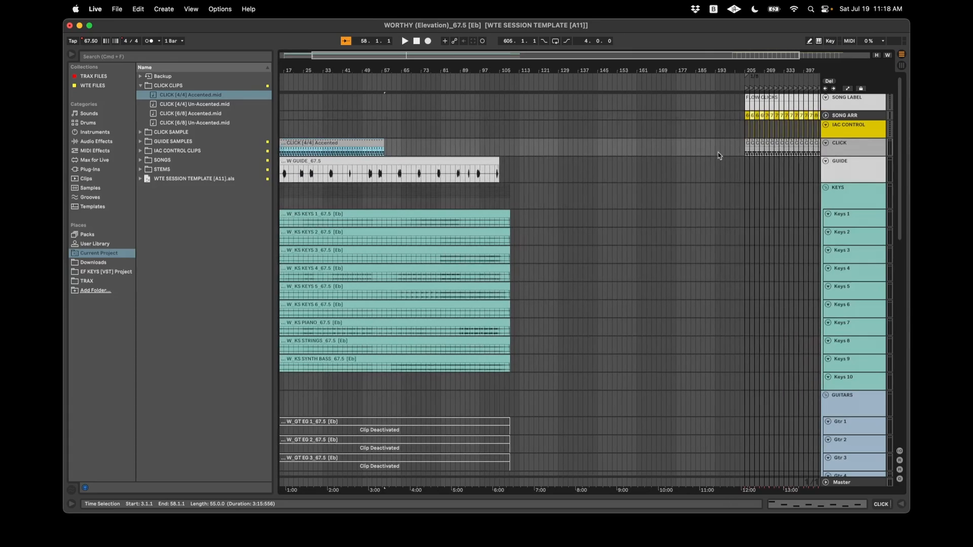
{"action": "left_click_drag", "start_coordinate": [384, 145], "coordinate": [500, 145]}
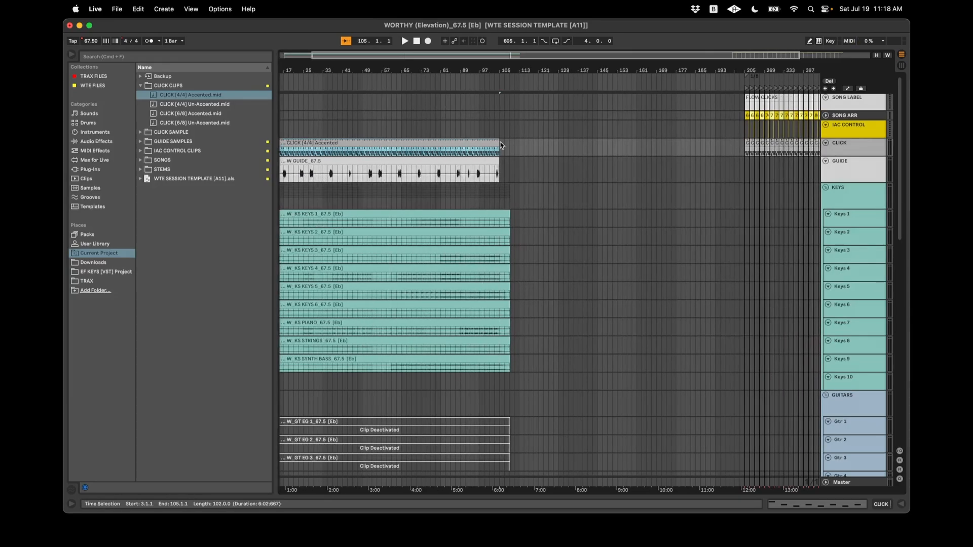
Play the session from bar 4 to hear the first guide cue together with the click
{"action": "scroll", "coordinate": [500, 144], "scroll_direction": "up", "scroll_amount": 5}
{"action": "scroll", "coordinate": [500, 143], "scroll_direction": "left", "scroll_amount": 15}
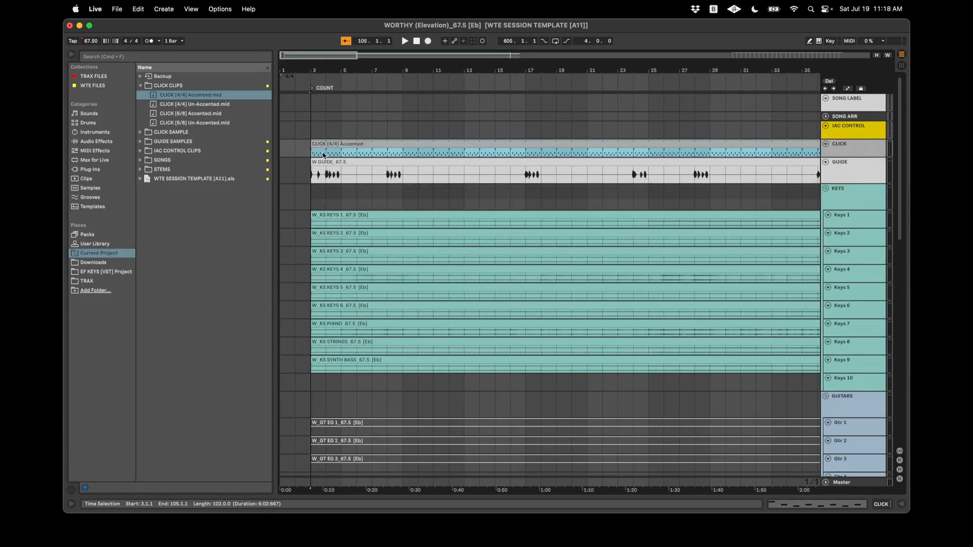
{"action": "left_click", "coordinate": [324, 178]}
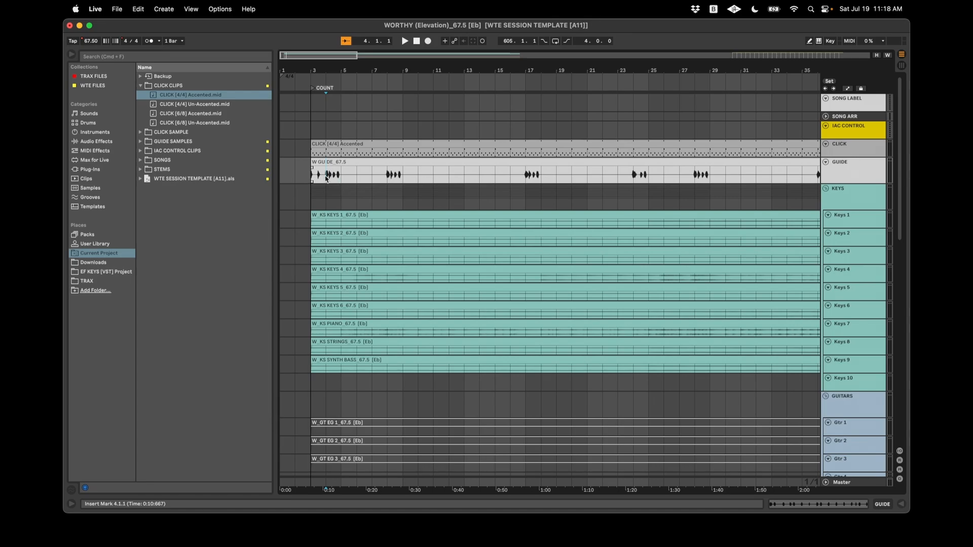
{"action": "key", "text": "space"}
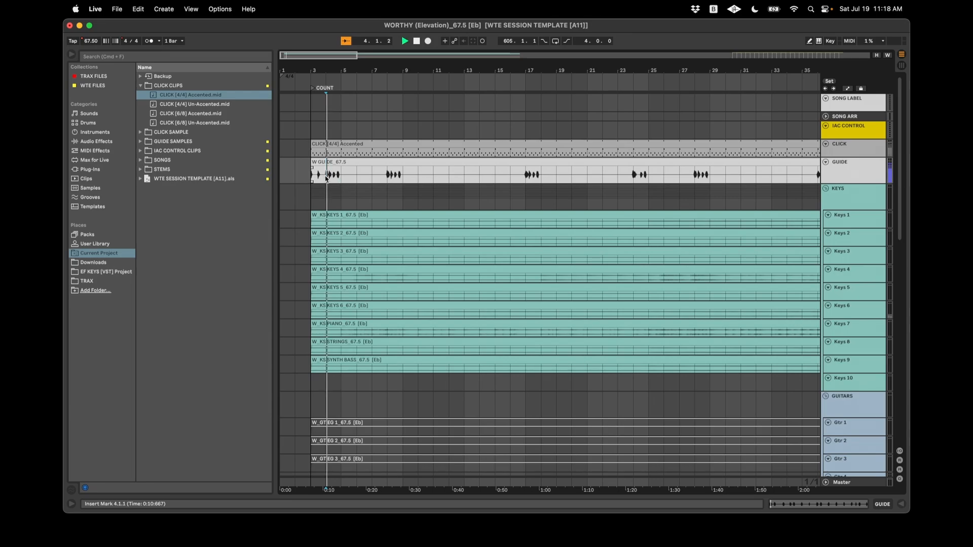
Add locators at bars 5, 9, 18 and 25, following the guide cues
{"action": "left_click", "coordinate": [344, 98]}
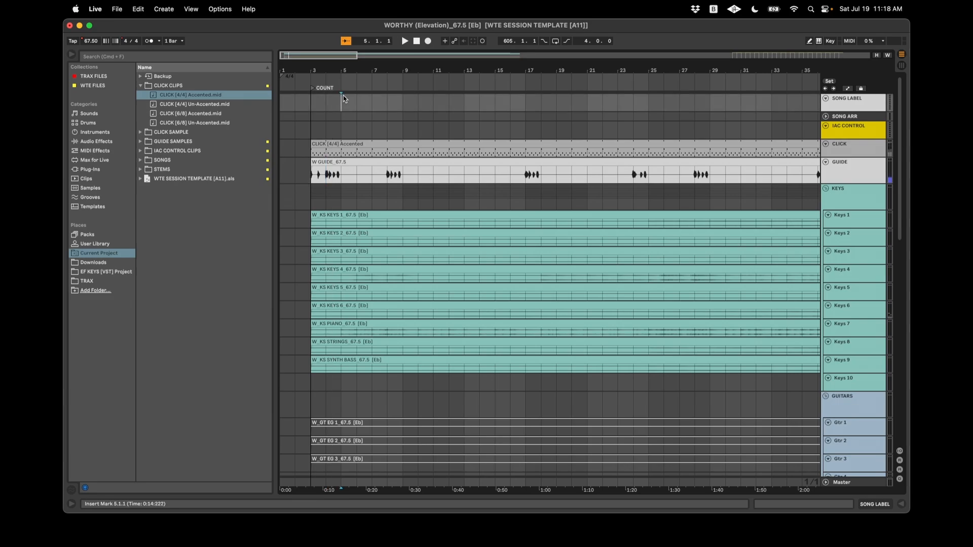
{"action": "key", "text": "l"}
{"action": "left_click", "coordinate": [401, 182]}
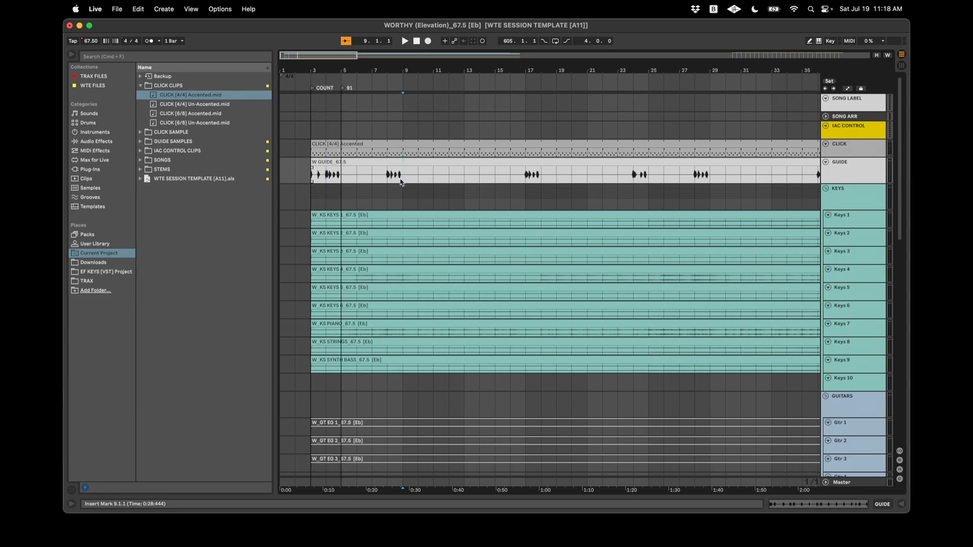
{"action": "key", "text": "l"}
{"action": "left_click", "coordinate": [542, 177]}
{"action": "key", "text": "l"}
{"action": "left_click", "coordinate": [652, 179]}
{"action": "key", "text": "l"}
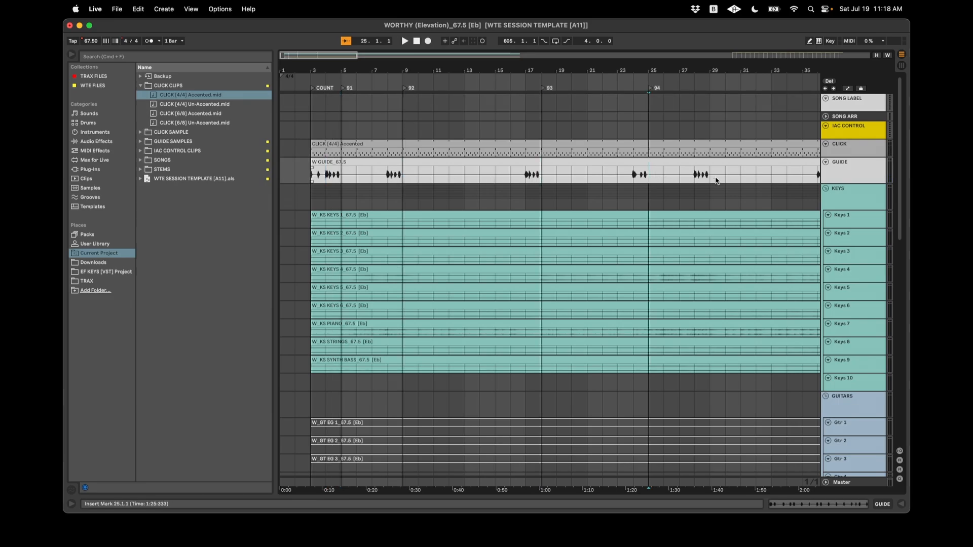
Add locators at bars 29, 37 and 45, following the guide cues
{"action": "left_click", "coordinate": [712, 177]}
{"action": "key", "text": "l"}
{"action": "scroll", "coordinate": [712, 178], "scroll_direction": "right", "scroll_amount": 5}
{"action": "left_click", "coordinate": [712, 174]}
{"action": "key", "text": "l"}
{"action": "scroll", "coordinate": [712, 175], "scroll_direction": "right", "scroll_amount": 5}
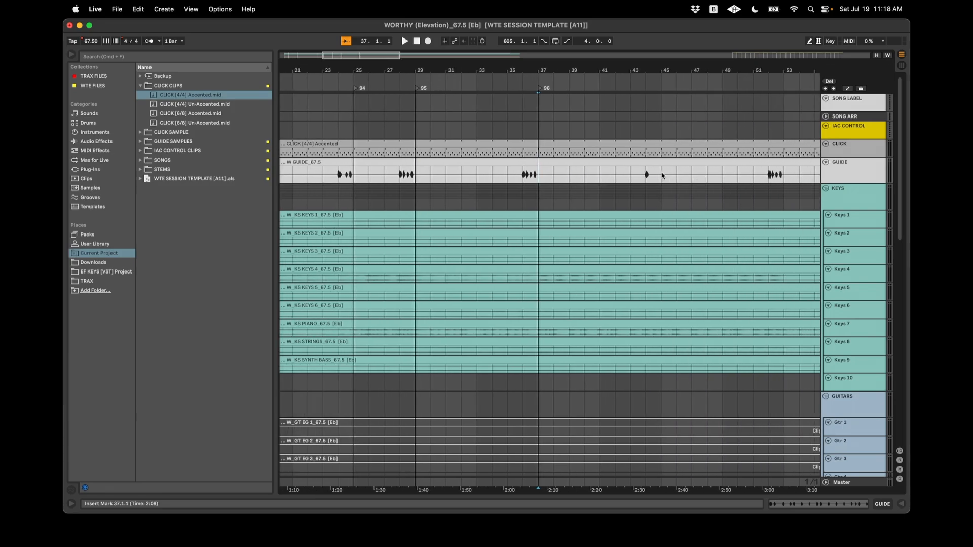
{"action": "left_click", "coordinate": [662, 174]}
{"action": "key", "text": "l"}
Add locators at bars 53, 57 and 65, following the guide cues
{"action": "scroll", "coordinate": [664, 177], "scroll_direction": "right", "scroll_amount": 5}
{"action": "left_click", "coordinate": [612, 175]}
{"action": "key", "text": "l"}
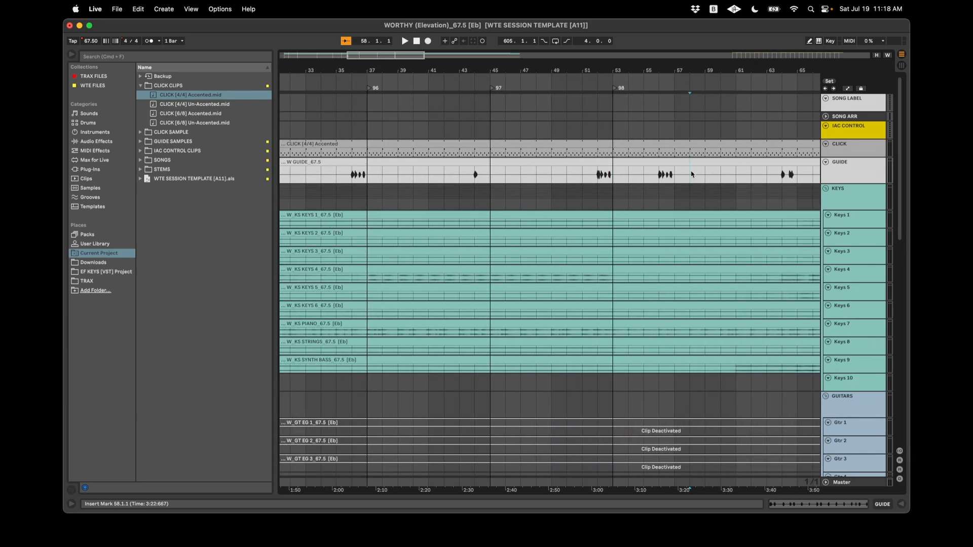
{"action": "left_click", "coordinate": [691, 175]}
{"action": "key", "text": "l"}
{"action": "scroll", "coordinate": [694, 174], "scroll_direction": "right", "scroll_amount": 5}
{"action": "left_click", "coordinate": [626, 175]}
{"action": "key", "text": "l"}
Add locators at bars 73, 81 and 89, following the guide cues
{"action": "scroll", "coordinate": [628, 175], "scroll_direction": "right", "scroll_amount": 3}
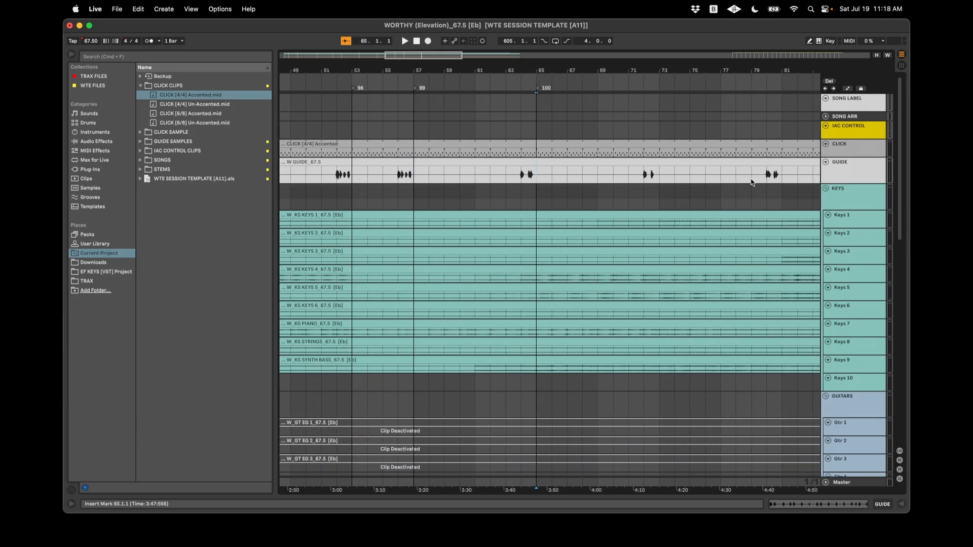
{"action": "left_click", "coordinate": [641, 174]}
{"action": "key", "text": "l"}
{"action": "left_click", "coordinate": [761, 176]}
{"action": "key", "text": "l"}
{"action": "scroll", "coordinate": [702, 172], "scroll_direction": "right", "scroll_amount": 6}
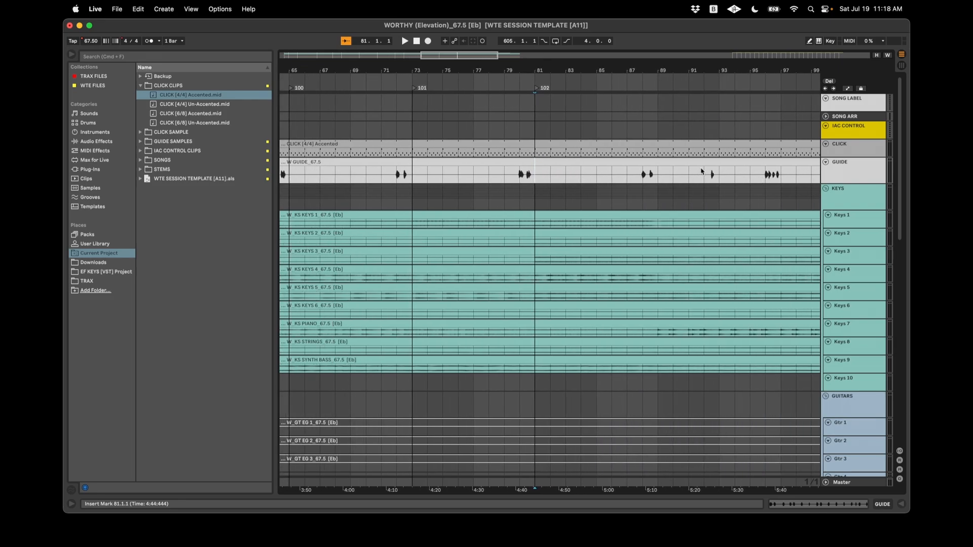
{"action": "left_click", "coordinate": [657, 175]}
{"action": "key", "text": "l"}
Add a locator at bar 97 and play from bar 92 to hear the short guide cue
{"action": "scroll", "coordinate": [716, 174], "scroll_direction": "right", "scroll_amount": 3}
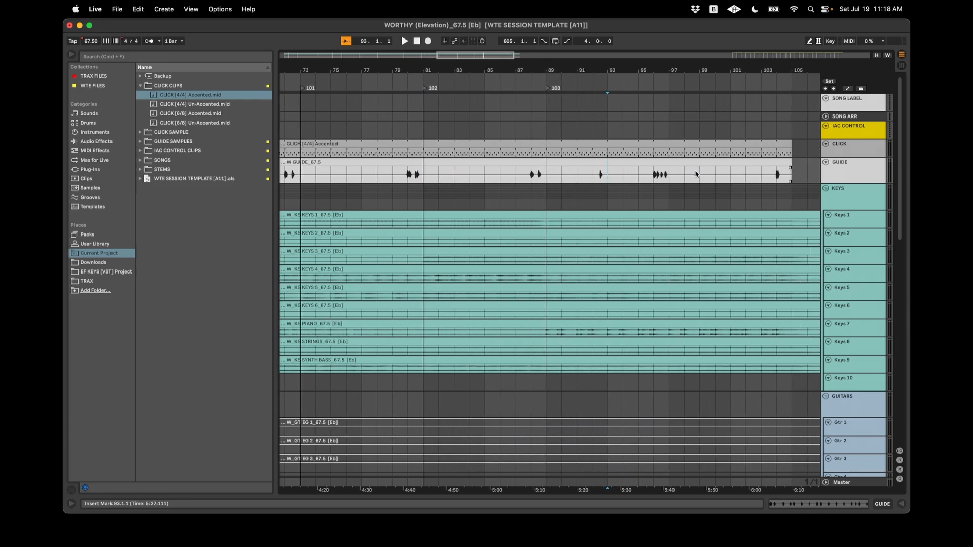
{"action": "left_click", "coordinate": [613, 177]}
{"action": "key", "text": "space"}
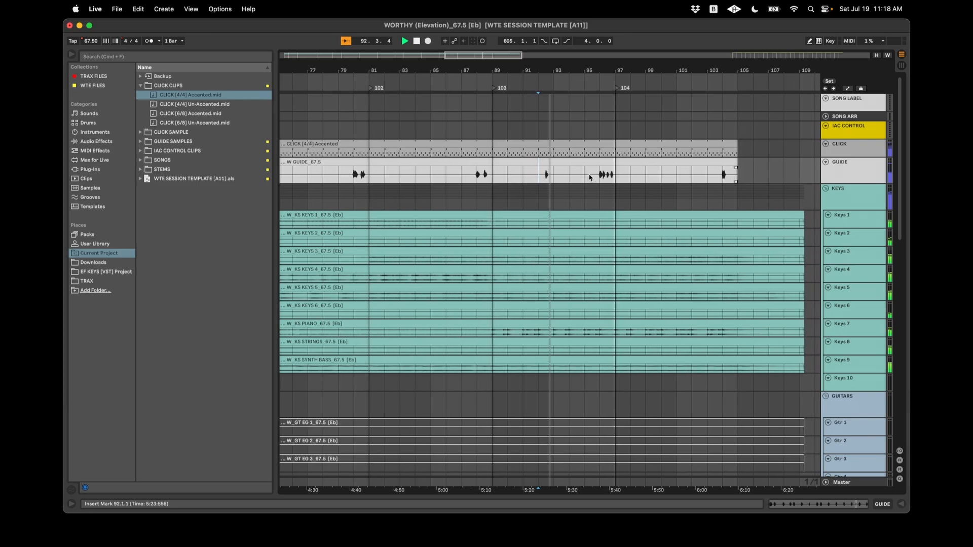
Stop playback and add a locator at bar 105, at the end of the click and guide clips
{"action": "left_click", "coordinate": [733, 178]}
{"action": "key", "text": "space"}
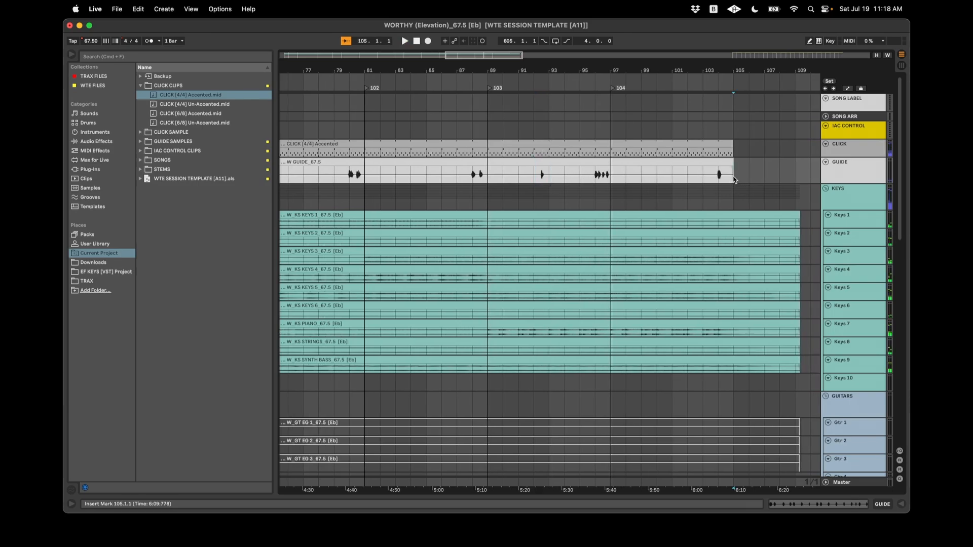
{"action": "scroll", "coordinate": [734, 179], "scroll_direction": "left", "scroll_amount": 20}
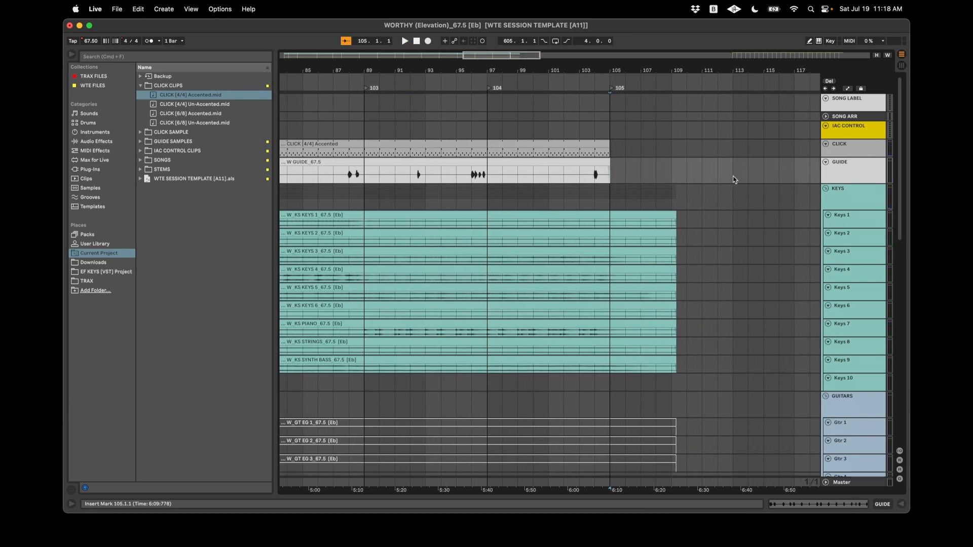
Name the locator at bar 5 INTRO and the locator at bar 9 VERSE 1
{"action": "left_click", "coordinate": [325, 179]}
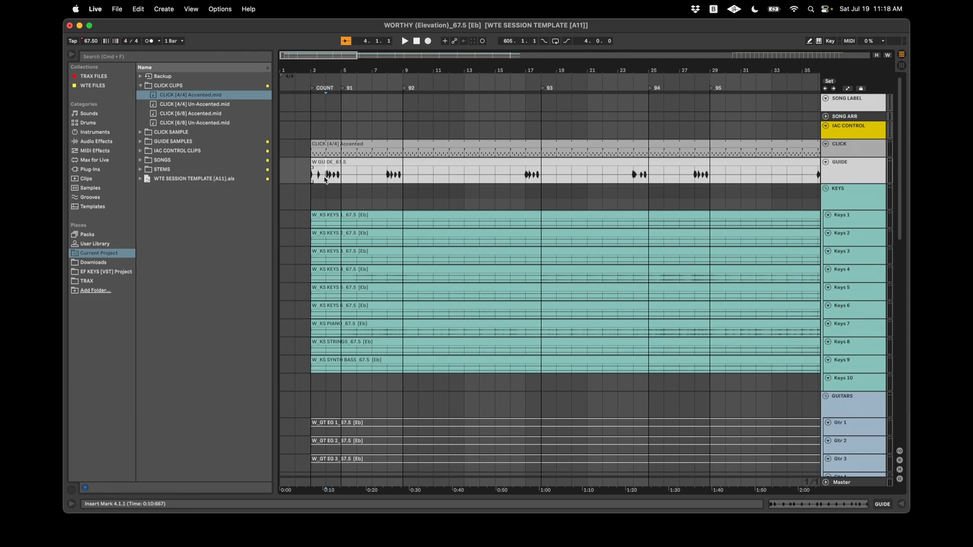
{"action": "left_click", "coordinate": [344, 89]}
{"action": "type", "text": "INTRO"}
{"action": "key", "text": "Return"}
{"action": "left_click", "coordinate": [388, 80]}
{"action": "left_click", "coordinate": [403, 88]}
{"action": "key", "text": "super+r"}
{"action": "type", "text": "VERSE 1"}
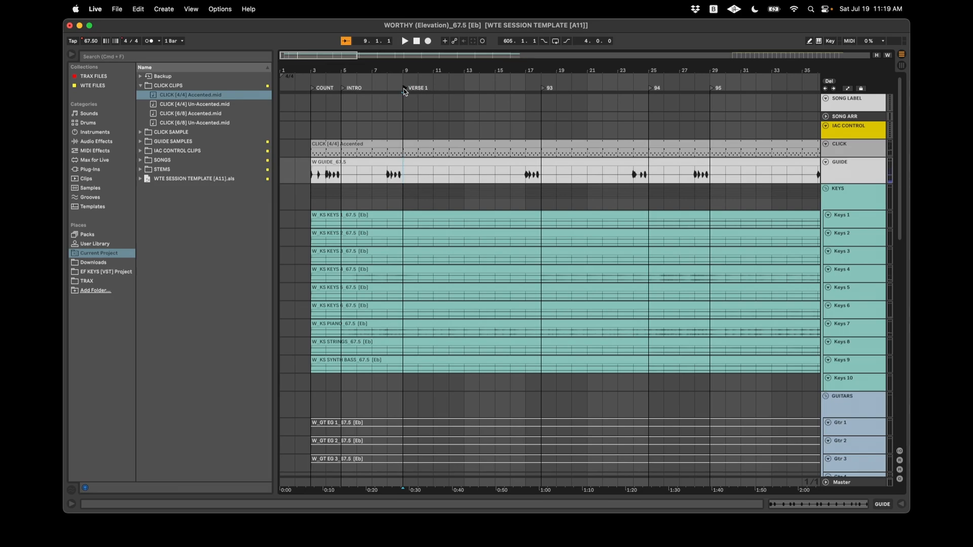
{"action": "key", "text": "Return"}
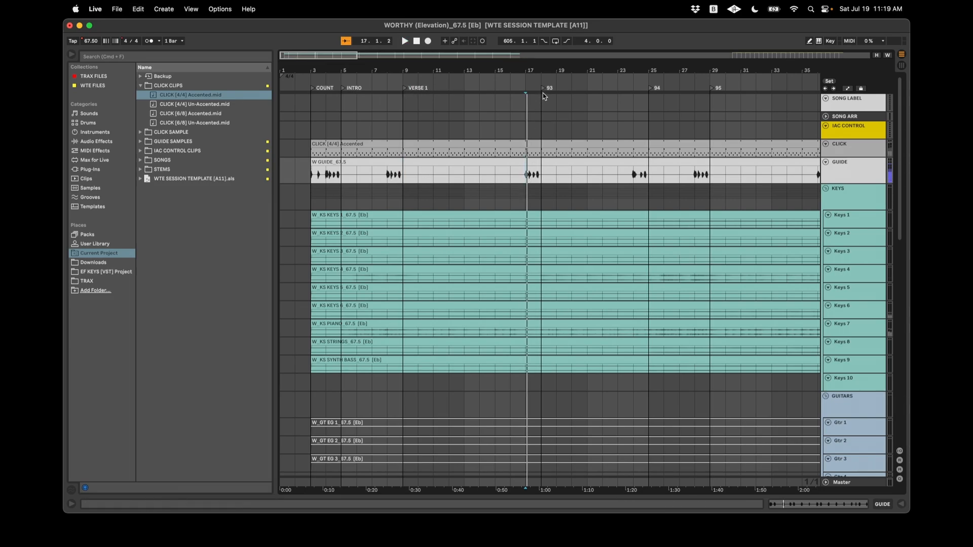
Name the locator at bar 18 CHORUS
{"action": "left_click", "coordinate": [545, 89]}
{"action": "key", "text": "super+r"}
{"action": "type", "text": "CHORUS"}
{"action": "key", "text": "Return"}
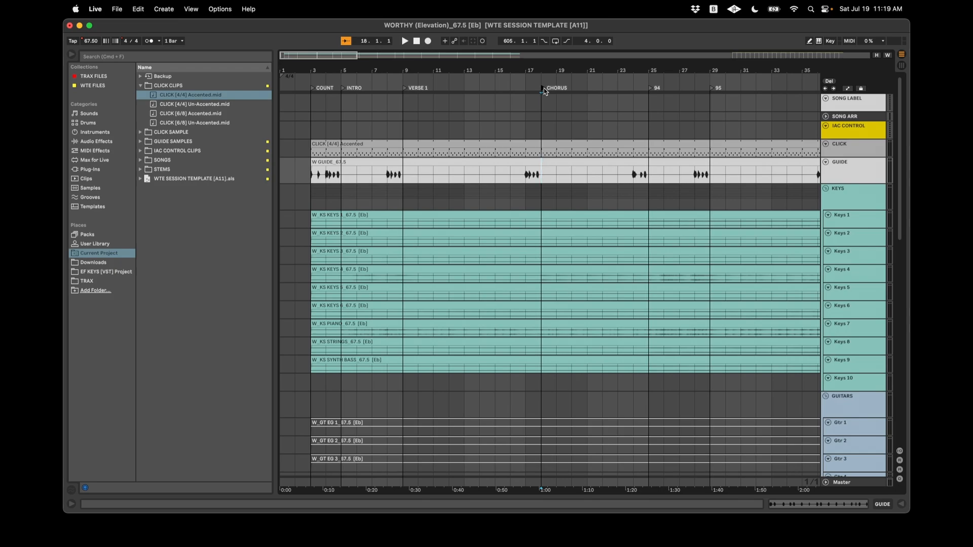
{"action": "left_click", "coordinate": [406, 89]}
{"action": "key", "text": "super+r"}
{"action": "type", "text": "M"}
{"action": "key", "text": "Tab"}
{"action": "type", "text": "CHORUS"}
{"action": "key", "text": "Return"}
{"action": "left_click", "coordinate": [406, 89]}
{"action": "key", "text": "super+r"}
{"action": "type", "text": "VERSE 1"}
{"action": "key", "text": "Return"}
Play the guide cue at bar 24 and name the locator at bar 25 TURN
{"action": "scroll", "coordinate": [556, 90], "scroll_direction": "right", "scroll_amount": 5}
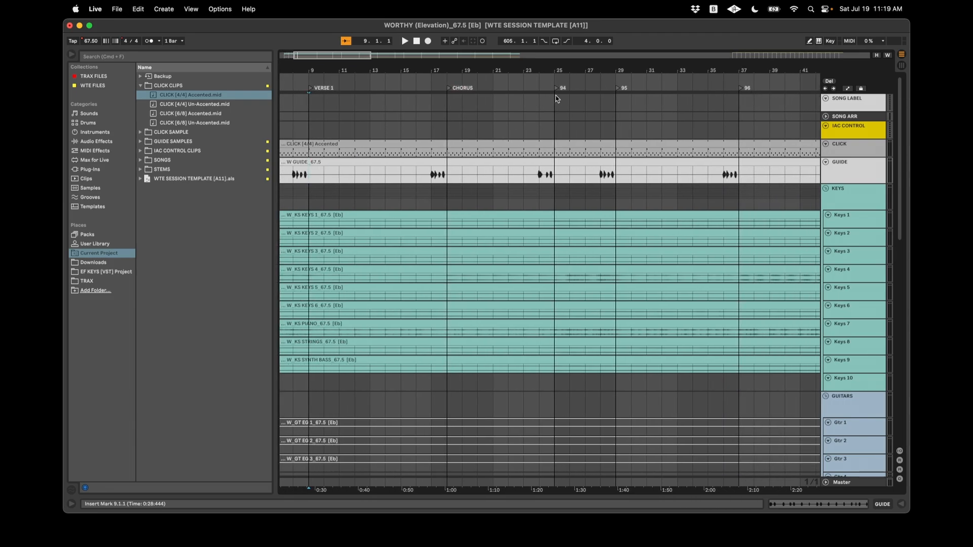
{"action": "left_click", "coordinate": [540, 175]}
{"action": "key", "text": "space"}
{"action": "key", "text": "space"}
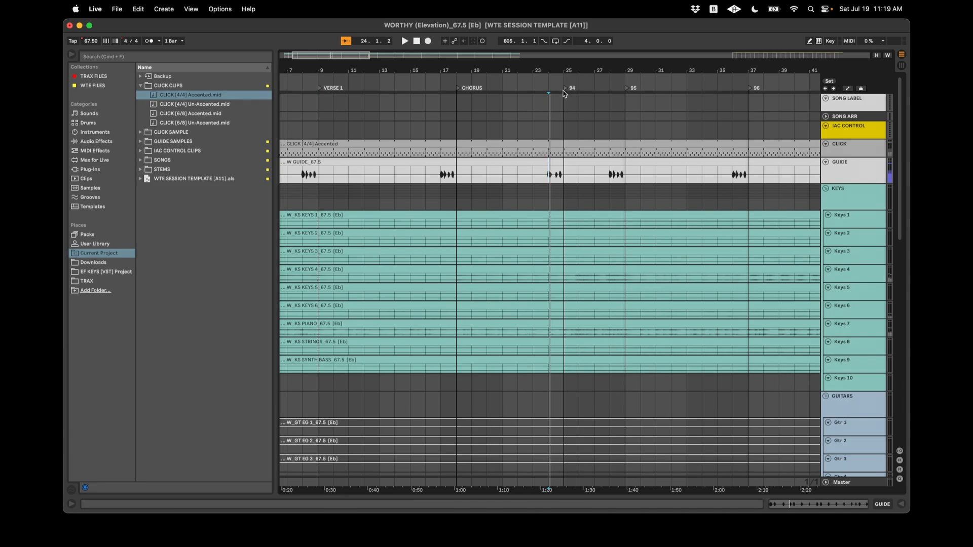
{"action": "left_click", "coordinate": [566, 88]}
{"action": "key", "text": "super+r"}
{"action": "type", "text": "TURN"}
{"action": "key", "text": "Return"}
Play the guide cue before bar 29 and name the bar 29 locator VERSE 2
{"action": "left_click", "coordinate": [609, 171]}
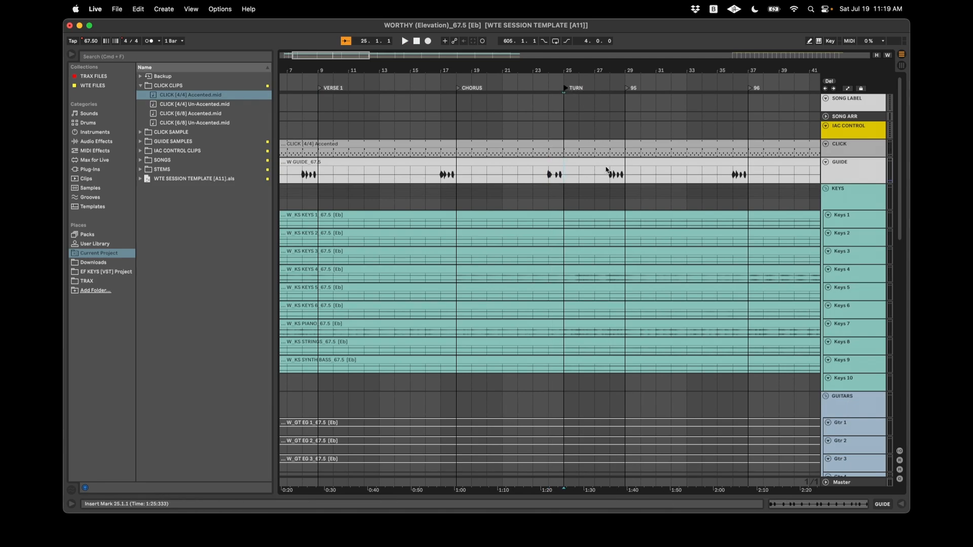
{"action": "key", "text": "space"}
{"action": "key", "text": "space"}
{"action": "left_click", "coordinate": [548, 89]}
{"action": "key", "text": "super+r"}
{"action": "type", "text": "VERS"}
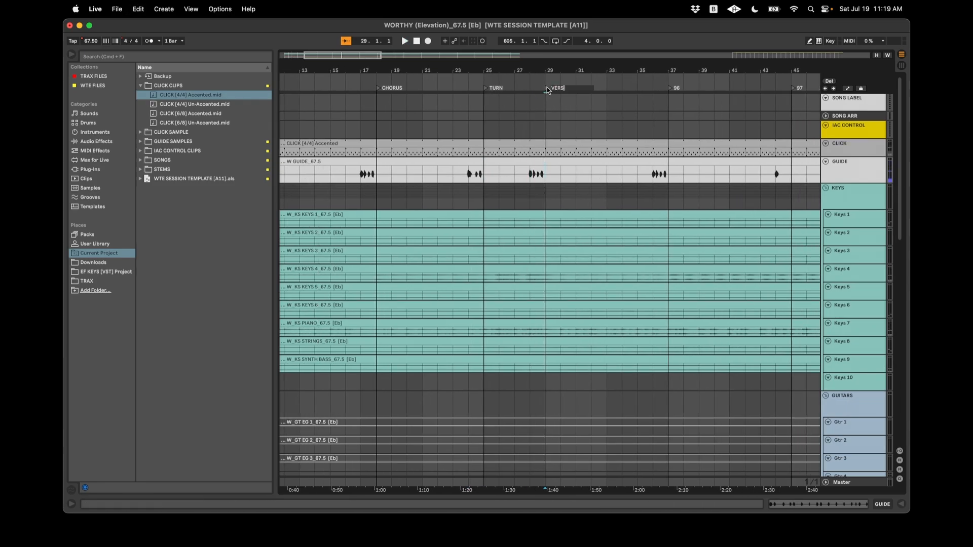
Play the guide cue before bar 37 and name the bar 37 locator CHORUS
{"action": "left_click", "coordinate": [652, 175]}
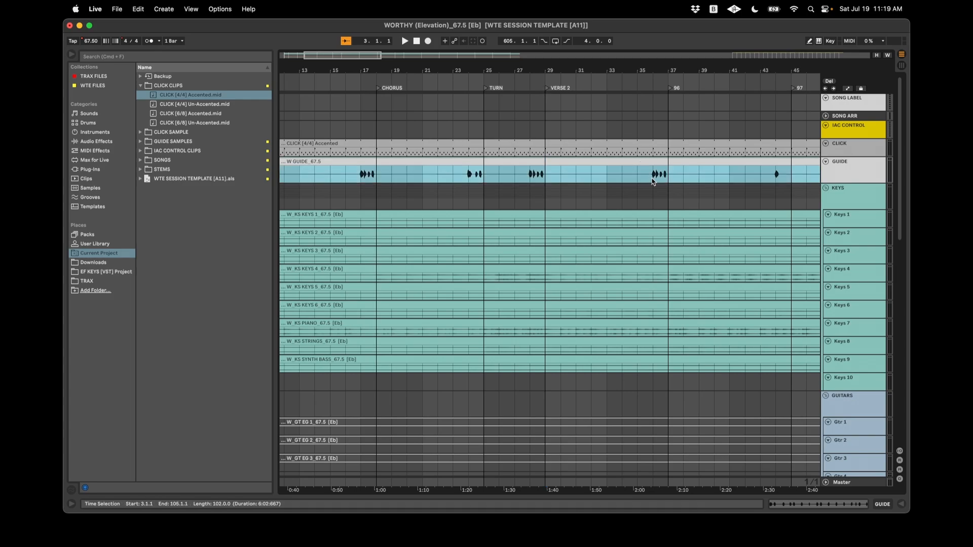
{"action": "key", "text": "space"}
{"action": "key", "text": "space"}
{"action": "left_click", "coordinate": [565, 89]}
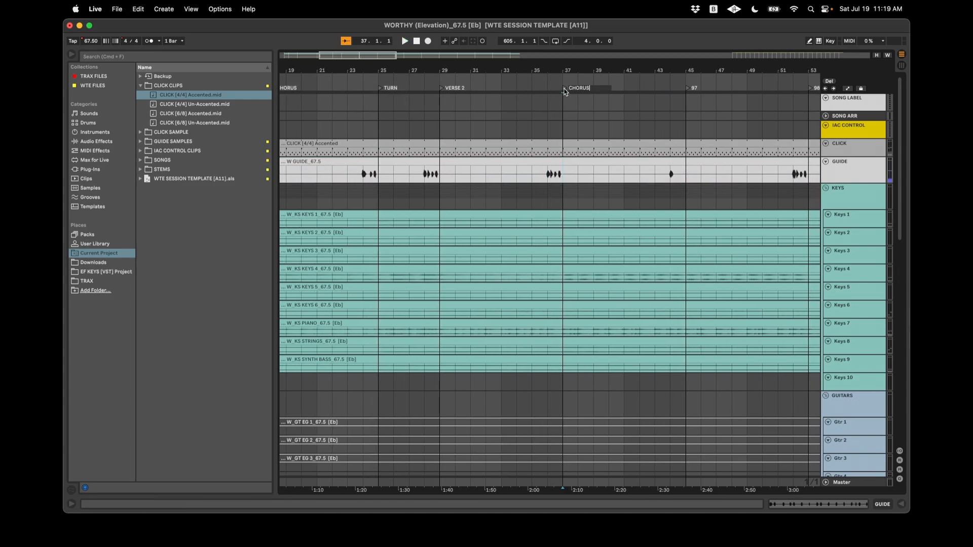
{"action": "key", "text": "Return"}
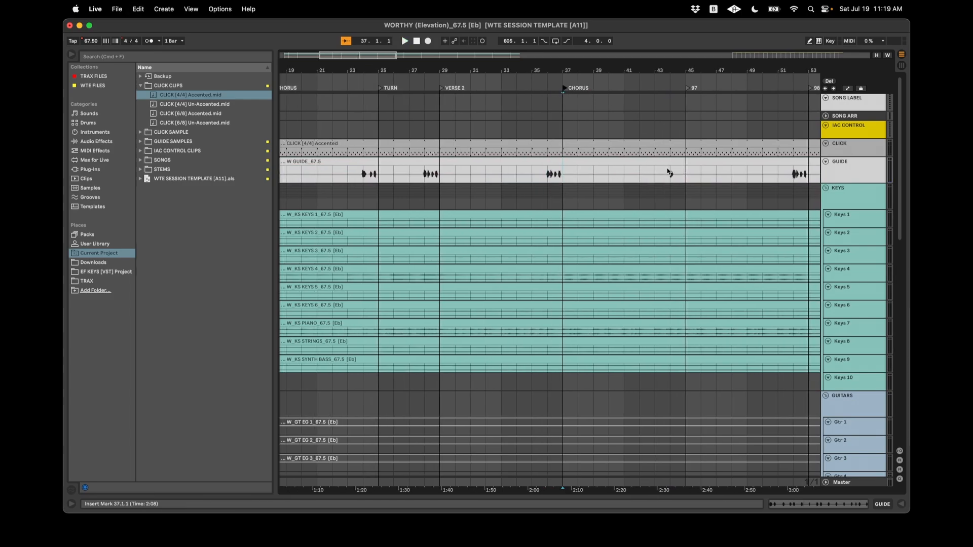
Name the locator at bar 45 CHORUS
{"action": "left_click", "coordinate": [688, 88]}
{"action": "key", "text": "cmd+r"}
{"action": "type", "text": "CHR"}
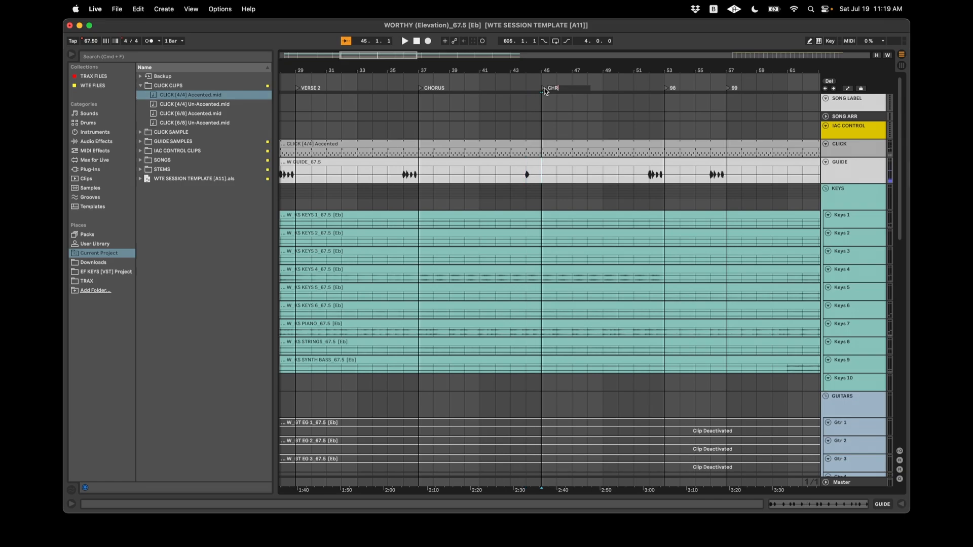
{"action": "type", "text": "RUS"}
{"action": "key", "text": "Return"}
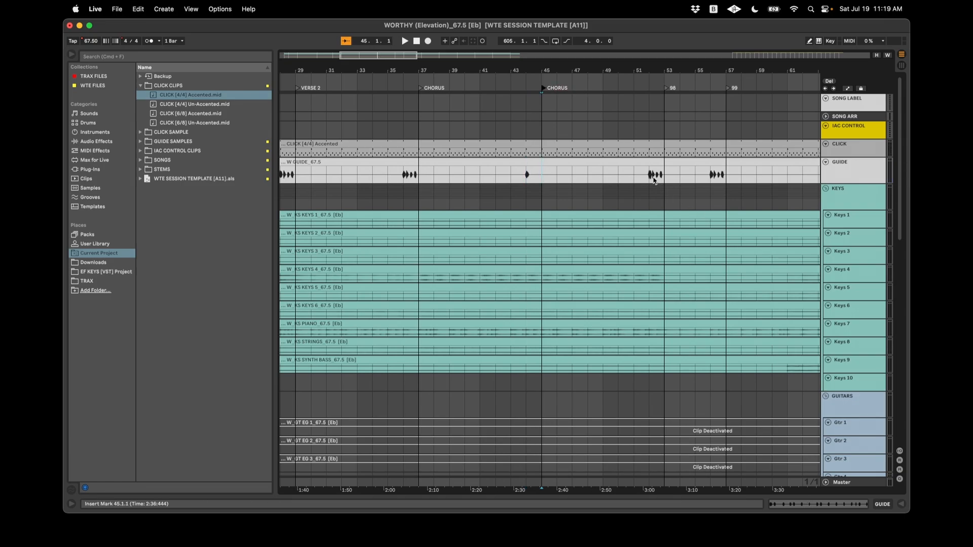
Check the guide cue before bar 53 and name the bar 53 locator BREAKDOWN
{"action": "left_click", "coordinate": [652, 175]}
{"action": "left_click", "coordinate": [567, 87]}
{"action": "key", "text": "cmd+r"}
{"action": "type", "text": "BREAKDOWN"}
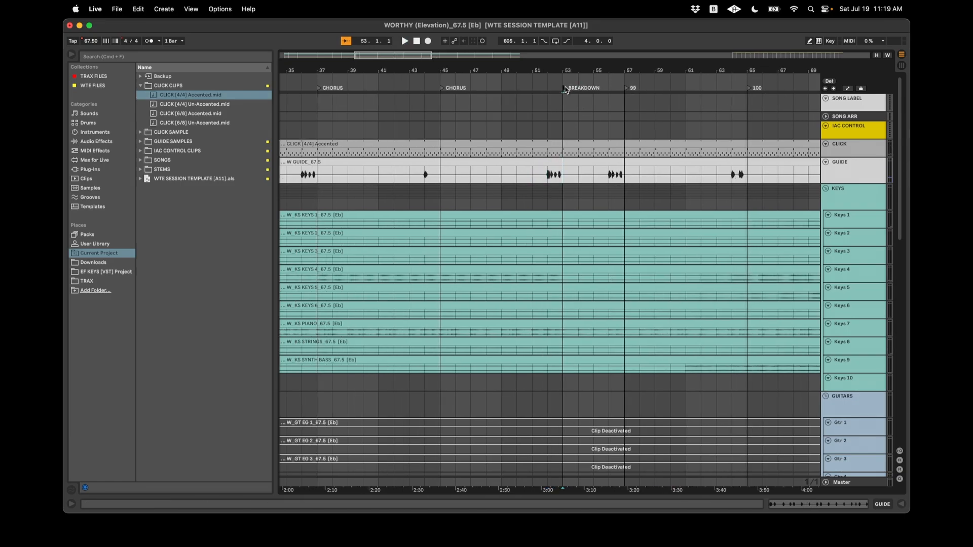
Listen to the guide cues at bars 52 and 56, and rename the bar 53 locator BR INT
{"action": "left_click", "coordinate": [548, 175]}
{"action": "key", "text": "space"}
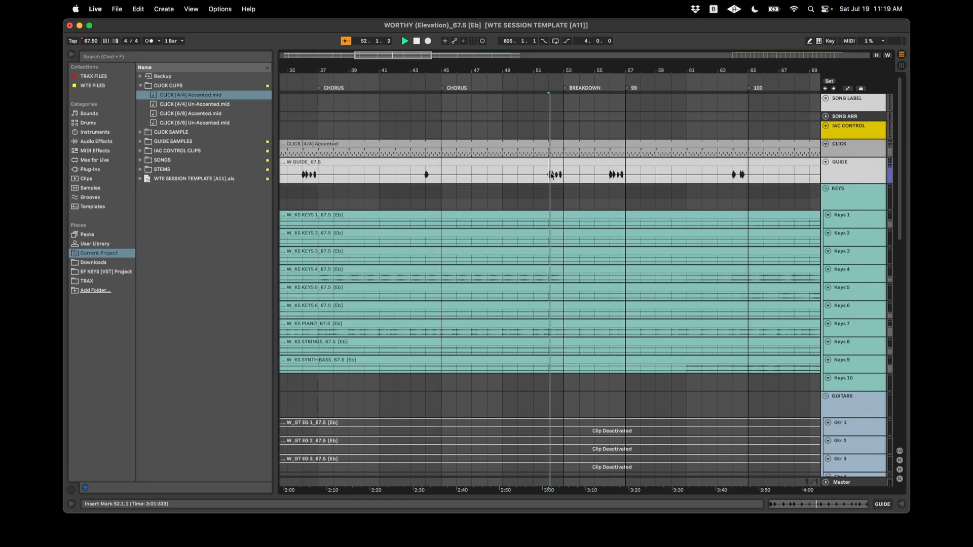
{"action": "scroll", "coordinate": [569, 178], "scroll_direction": "up", "scroll_amount": 3}
{"action": "scroll", "coordinate": [570, 177], "scroll_direction": "down", "scroll_amount": 2}
{"action": "key", "text": "space"}
{"action": "left_click", "coordinate": [627, 181]}
{"action": "key", "text": "space"}
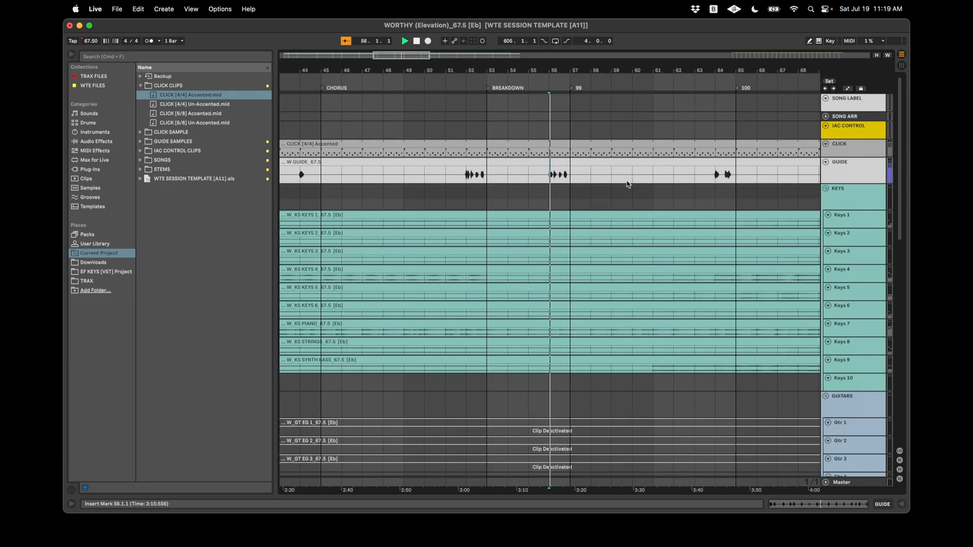
{"action": "key", "text": "space"}
{"action": "left_click", "coordinate": [485, 91]}
{"action": "key", "text": "cmd+r"}
{"action": "type", "text": "BR"}
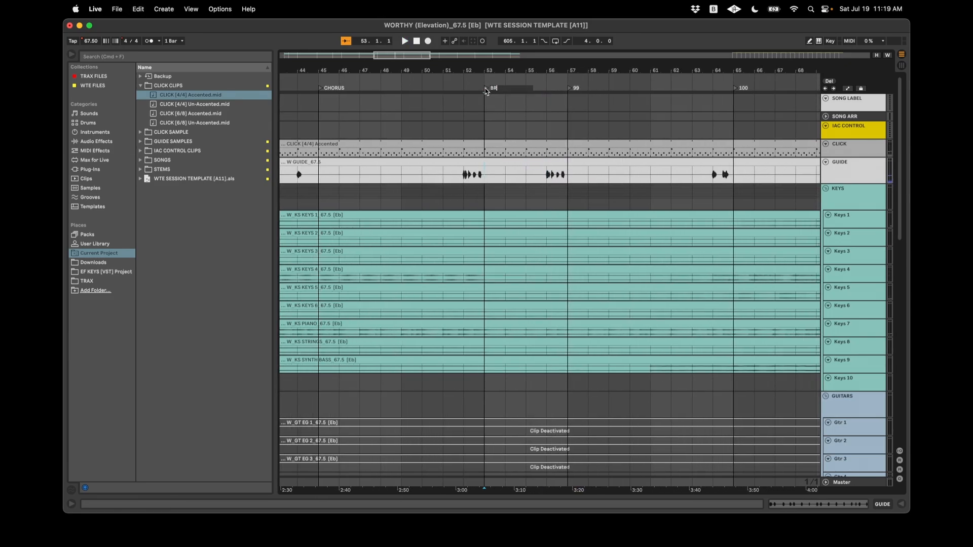
{"action": "type", "text": " INT"}
{"action": "key", "text": "Return"}
Replay the guide cue at bar 56 and name the bar 57 locator BRIDGE 1
{"action": "left_click", "coordinate": [549, 175]}
{"action": "key", "text": "space"}
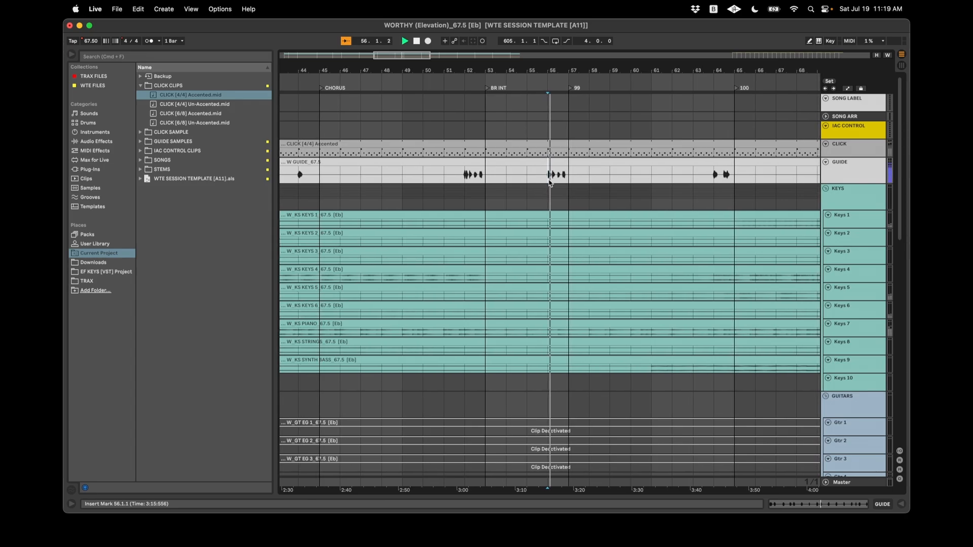
{"action": "key", "text": "space"}
{"action": "left_click", "coordinate": [571, 89]}
{"action": "key", "text": "cmd+r"}
{"action": "type", "text": "BRIDGE"}
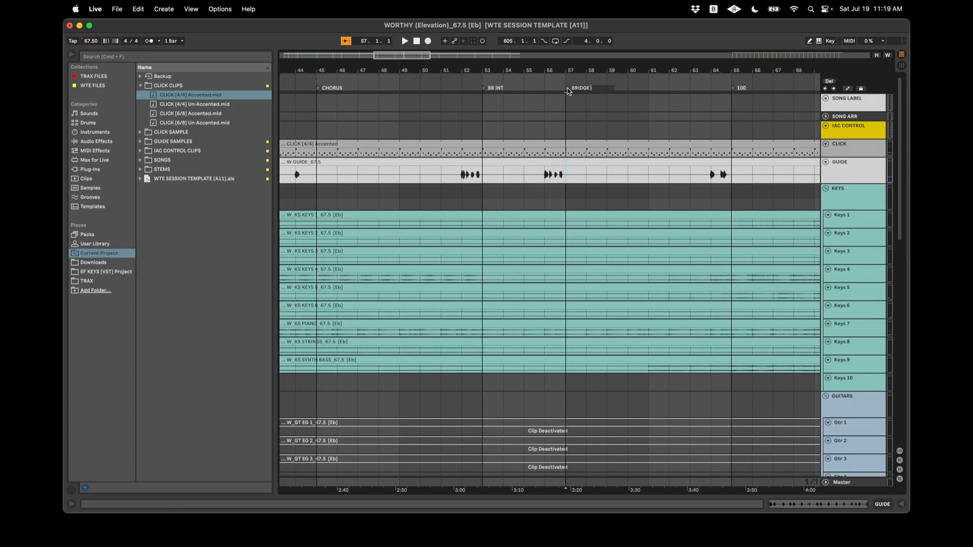
{"action": "type", "text": " 1"}
{"action": "key", "text": "Return"}
Listen to the guide cue at bar 64 and name the bar 65 locator BRIDGE 2
{"action": "scroll", "coordinate": [591, 153], "scroll_direction": "right", "scroll_amount": 5}
{"action": "scroll", "coordinate": [552, 174], "scroll_direction": "right", "scroll_amount": 2}
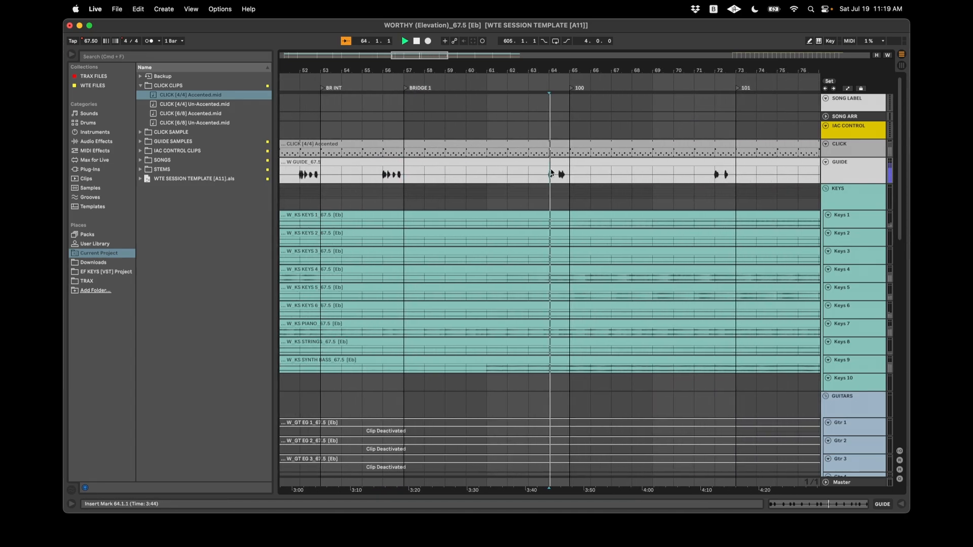
{"action": "left_click", "coordinate": [570, 90]}
{"action": "key", "text": "cmd+r"}
{"action": "type", "text": "BRID"}
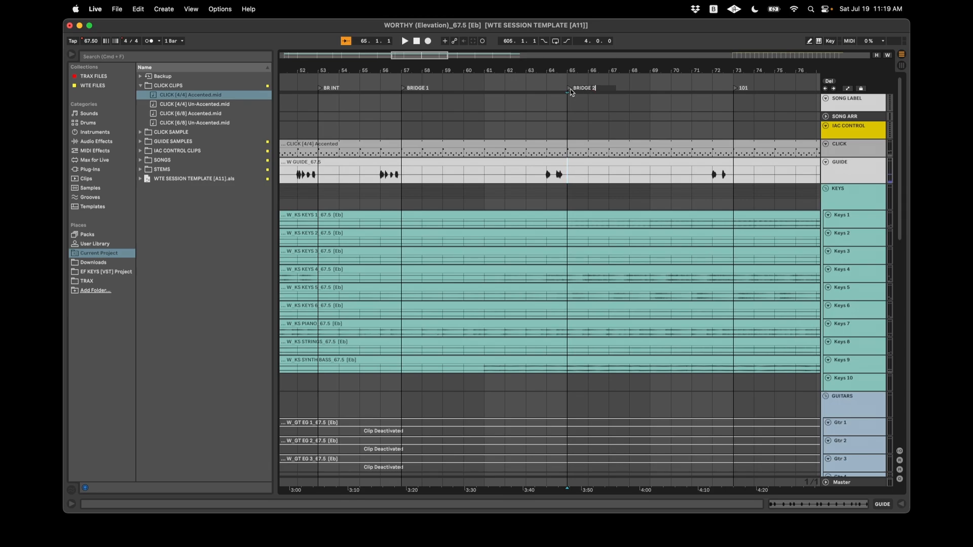
{"action": "type", "text": "GE 2"}
{"action": "key", "text": "Return"}
Listen to the guide cue at bar 72 and name the bar 73 locator BRIDGE 3
{"action": "left_click", "coordinate": [716, 175]}
{"action": "key", "text": "space"}
{"action": "scroll", "coordinate": [707, 171], "scroll_direction": "right", "scroll_amount": 7}
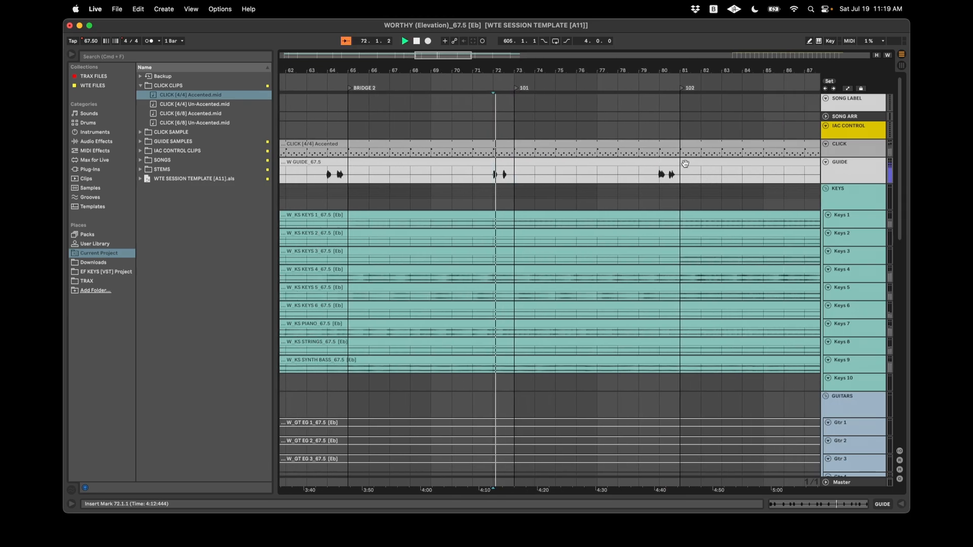
{"action": "left_click", "coordinate": [516, 90]}
{"action": "key", "text": "space"}
{"action": "key", "text": "cmd+r"}
{"action": "type", "text": "BRIDGE "}
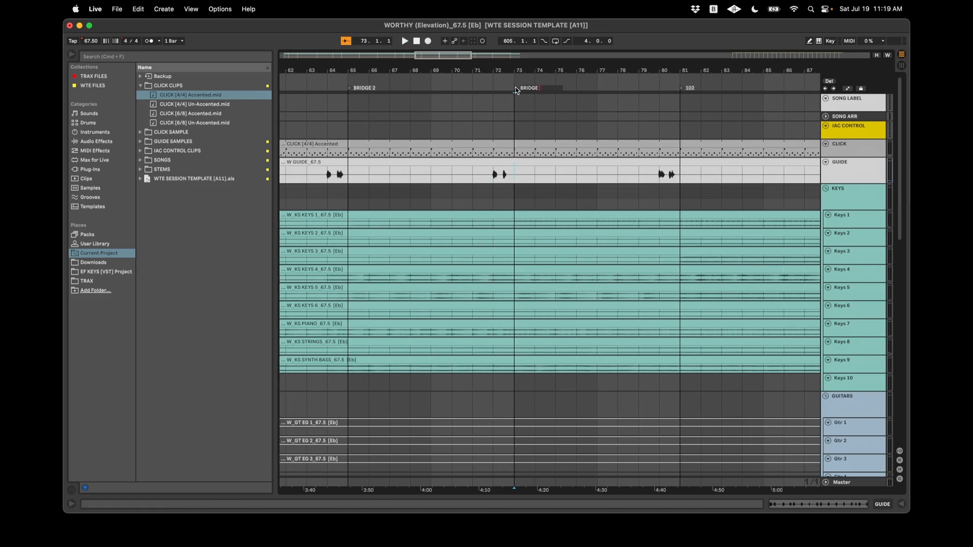
{"action": "type", "text": "3"}
{"action": "key", "text": "Return"}
Listen to the guide cue at bar 80 and name the bar 81 locator INSTRUMENTAL
{"action": "left_click", "coordinate": [659, 175]}
{"action": "key", "text": "space"}
{"action": "scroll", "coordinate": [655, 175], "scroll_direction": "right", "scroll_amount": 5}
{"action": "key", "text": "space"}
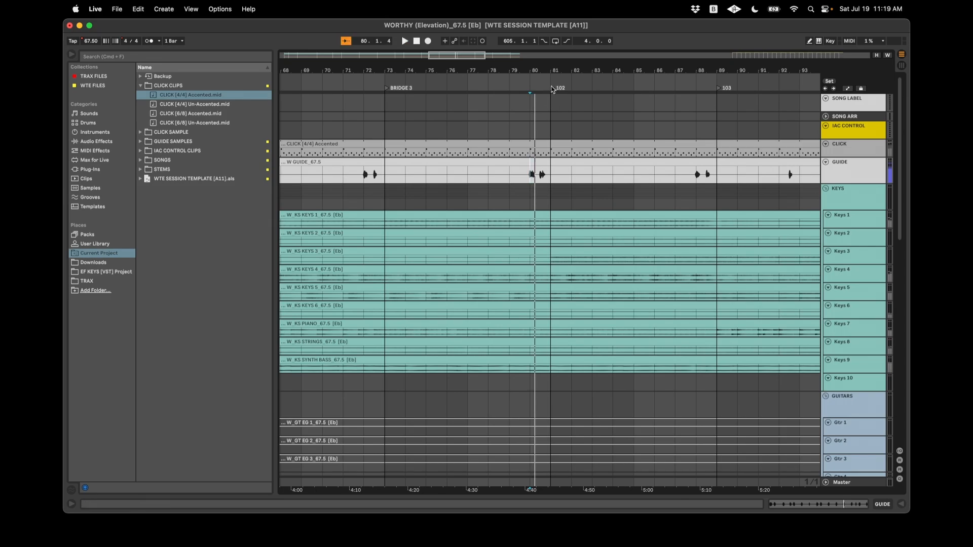
{"action": "left_click", "coordinate": [553, 90]}
{"action": "key", "text": "cmd+r"}
{"action": "type", "text": "INST"}
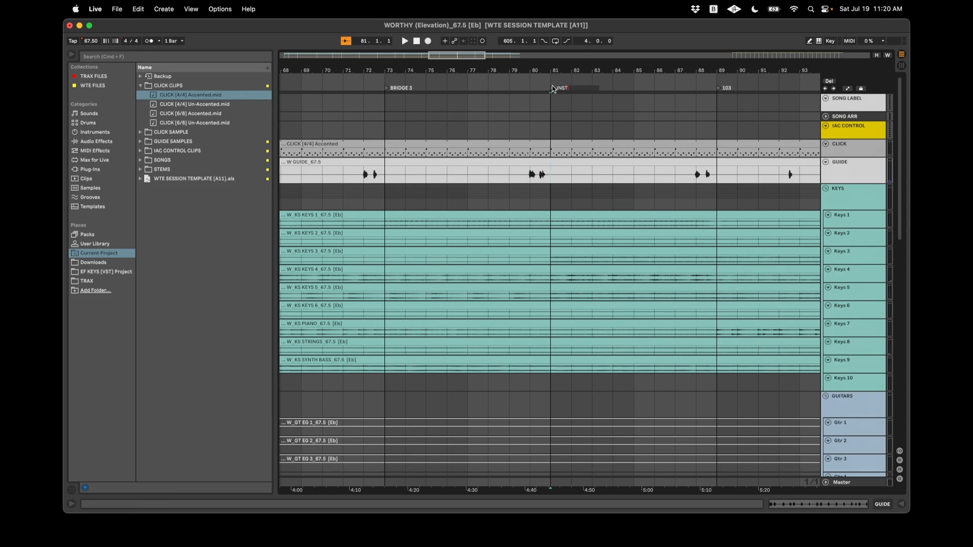
{"action": "type", "text": "RUMENTAL"}
Listen to the guide cue at bar 88 and name the bar 89 locator CHORUS // HITS
{"action": "left_click", "coordinate": [697, 175]}
{"action": "key", "text": "space"}
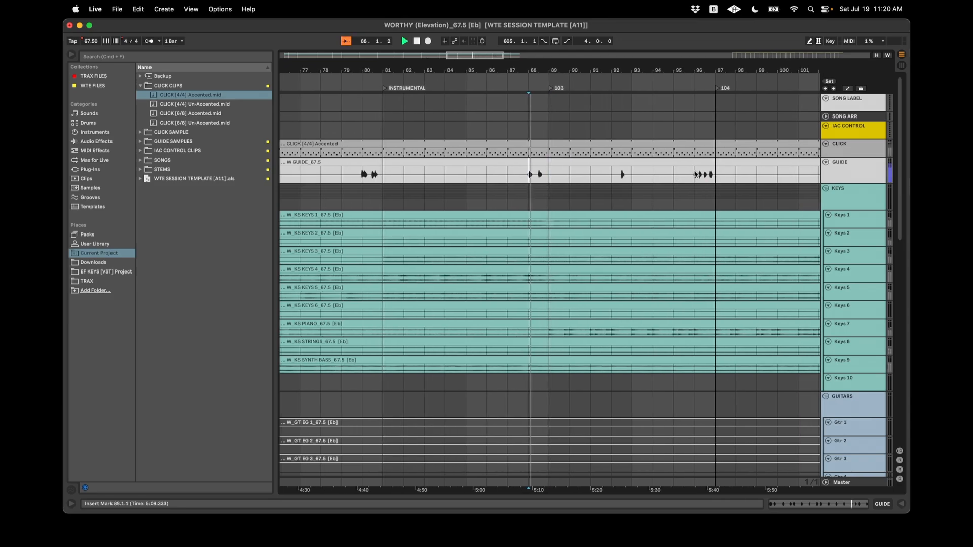
{"action": "key", "text": "space"}
{"action": "left_click", "coordinate": [525, 90]}
{"action": "key", "text": "super+r"}
{"action": "type", "text": "CJO"}
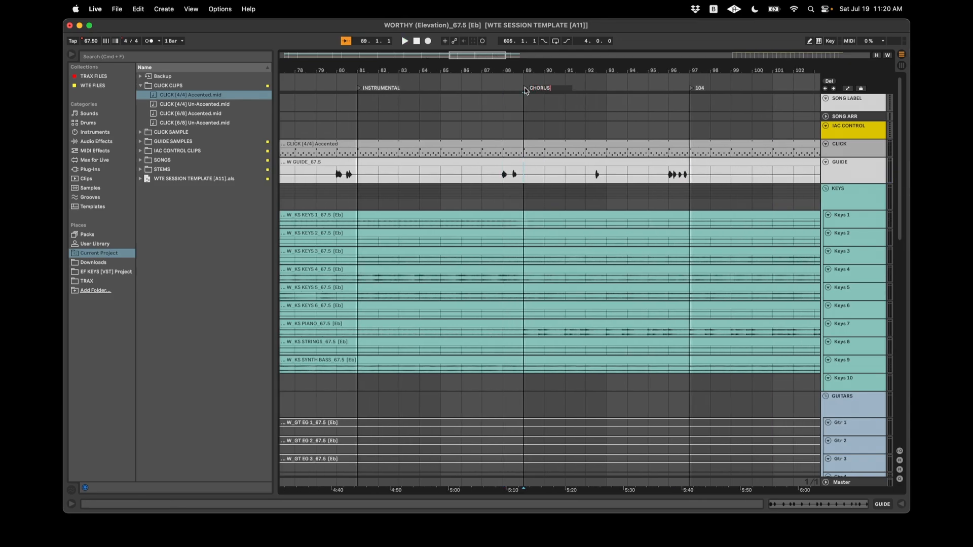
{"action": "type", "text": "RUS // HITS"}
{"action": "key", "text": "Return"}
Listen to the guide cue before bar 97 and name the bar 97 locator CHORUS // FULL
{"action": "key", "text": "space"}
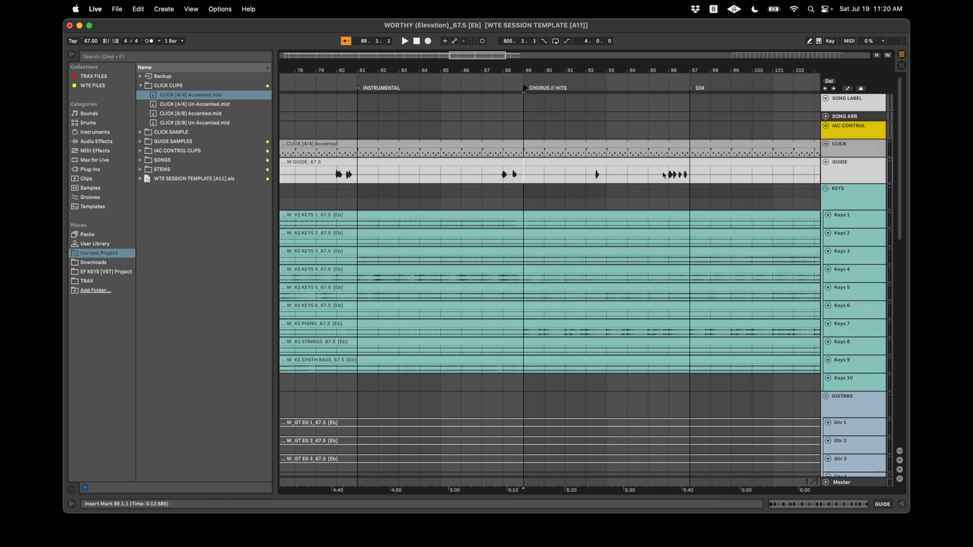
{"action": "left_click", "coordinate": [566, 90]}
{"action": "key", "text": "space"}
{"action": "key", "text": "super+r"}
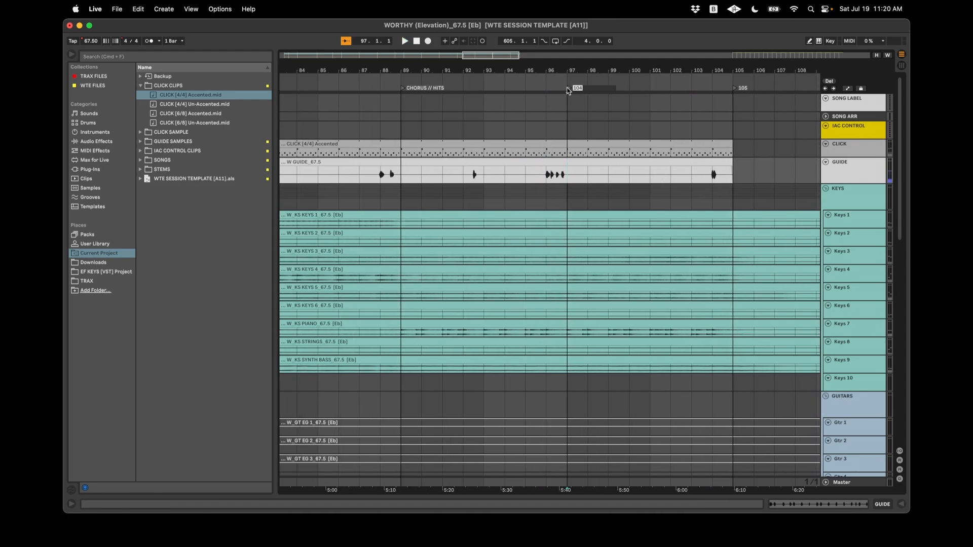
{"action": "type", "text": "CJHORUS // FULL"}
{"action": "key", "text": "Return"}
Listen to the guide cue at bar 104 and name the bar 105 locator BREAKDOWN
{"action": "scroll", "coordinate": [586, 178], "scroll_direction": "right", "scroll_amount": 3}
{"action": "left_click", "coordinate": [639, 179]}
{"action": "scroll", "coordinate": [641, 180], "scroll_direction": "right", "scroll_amount": 1}
{"action": "scroll", "coordinate": [640, 179], "scroll_direction": "right", "scroll_amount": 4}
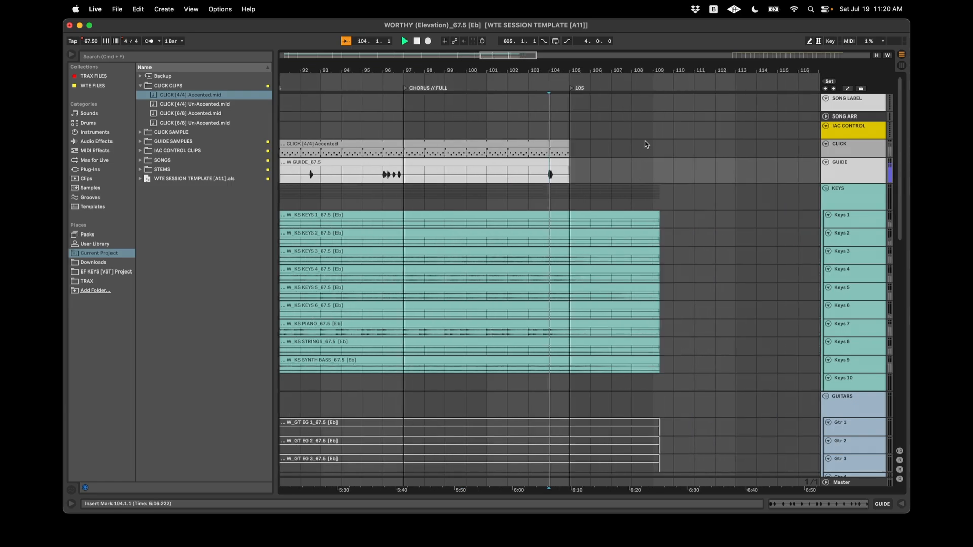
{"action": "left_click", "coordinate": [567, 90]}
{"action": "key", "text": "super+r"}
{"action": "type", "text": "BREAKDOWN"}
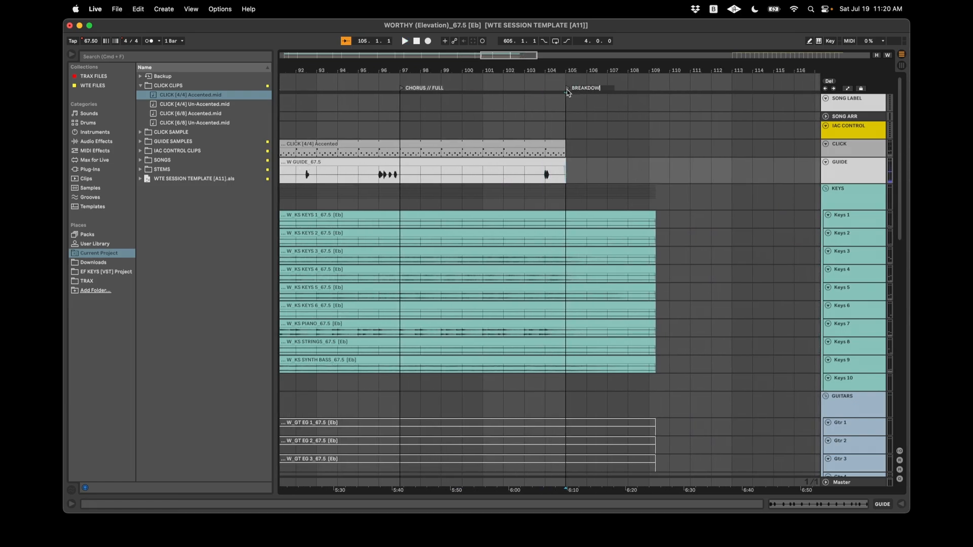
{"action": "key", "text": "Return"}
{"action": "scroll", "coordinate": [582, 202], "scroll_direction": "right", "scroll_amount": 4}
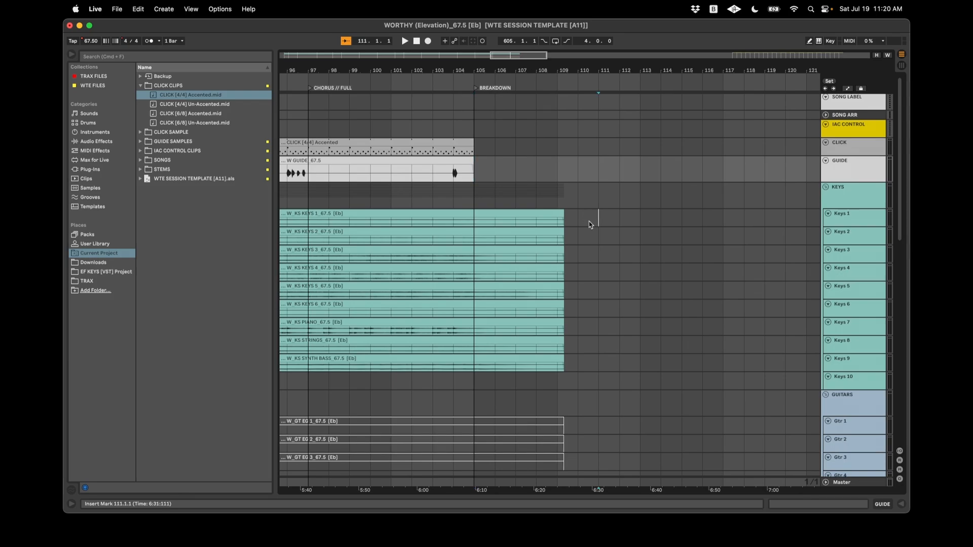
{"action": "left_click", "coordinate": [586, 219]}
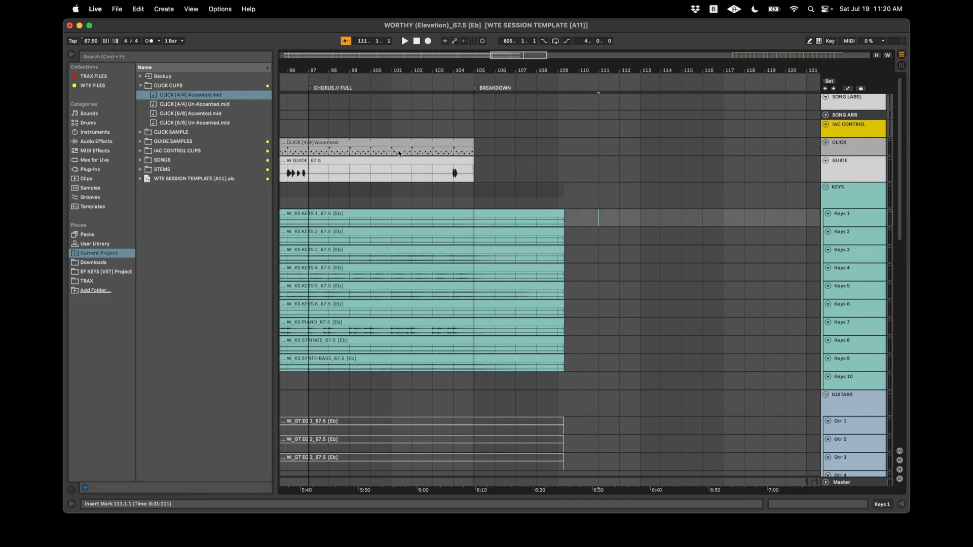
Play the song's ending from bar 104 to hear the last guide cue leading into BREAKDOWN
{"action": "left_click", "coordinate": [474, 148]}
{"action": "scroll", "coordinate": [476, 146], "scroll_direction": "right", "scroll_amount": 2}
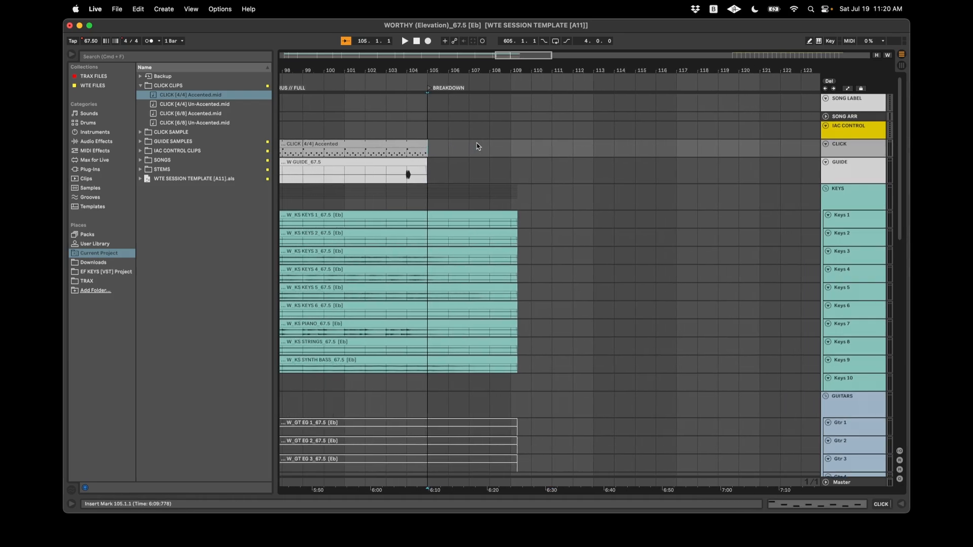
{"action": "scroll", "coordinate": [459, 173], "scroll_direction": "right", "scroll_amount": 1}
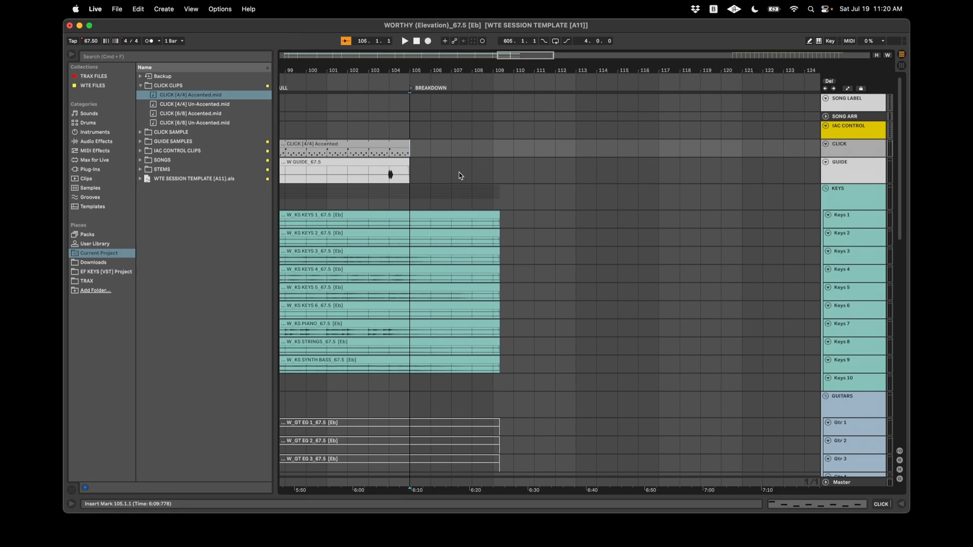
{"action": "scroll", "coordinate": [430, 185], "scroll_direction": "right", "scroll_amount": 1}
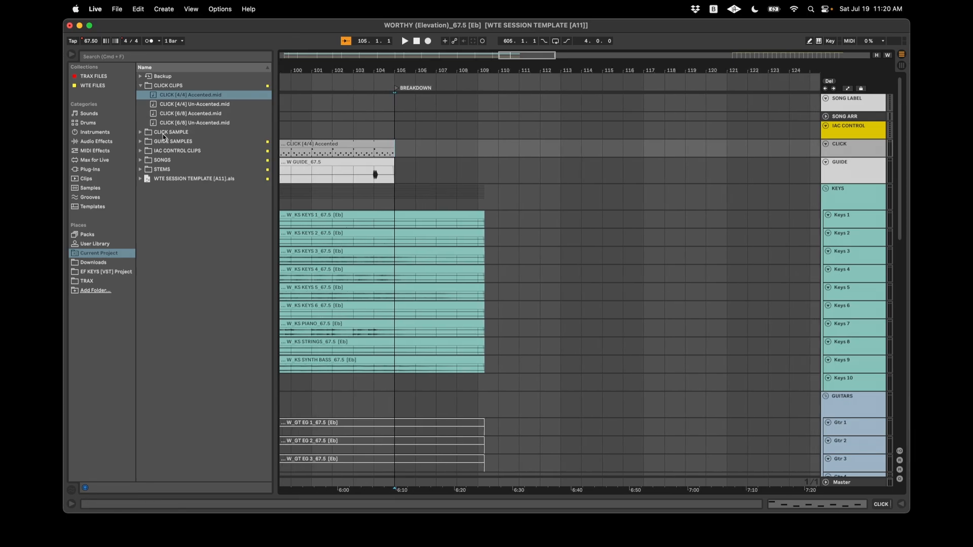
{"action": "left_click", "coordinate": [358, 130]}
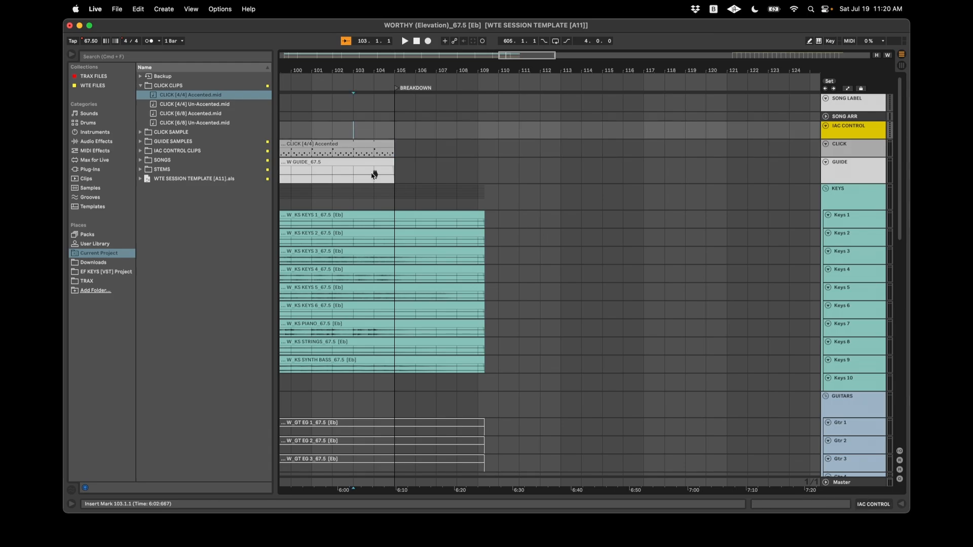
{"action": "left_click", "coordinate": [374, 131]}
{"action": "key", "text": "space"}
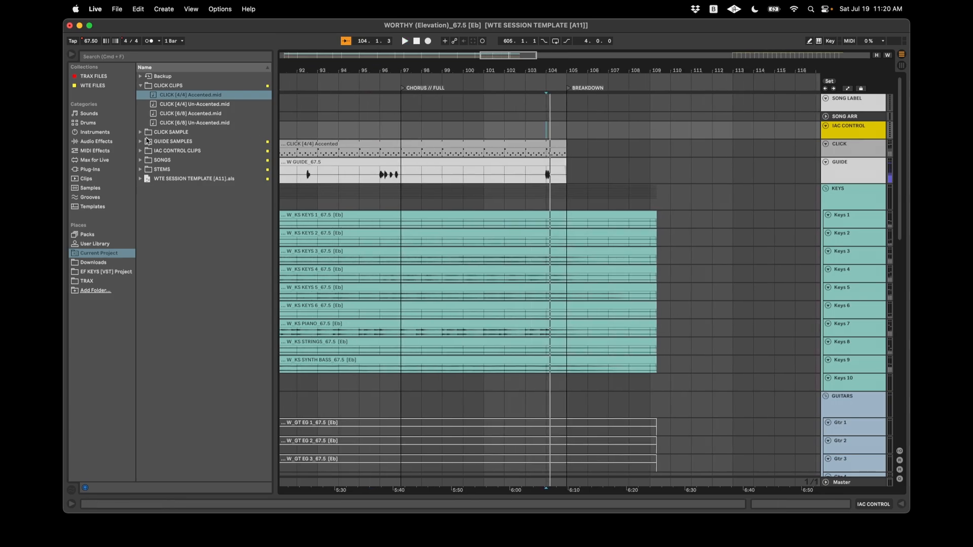
Place the STOP [C-2] clip from IAC CONTROL CLIPS on the IAC CONTROL track at bar 110
{"action": "left_click", "coordinate": [141, 151]}
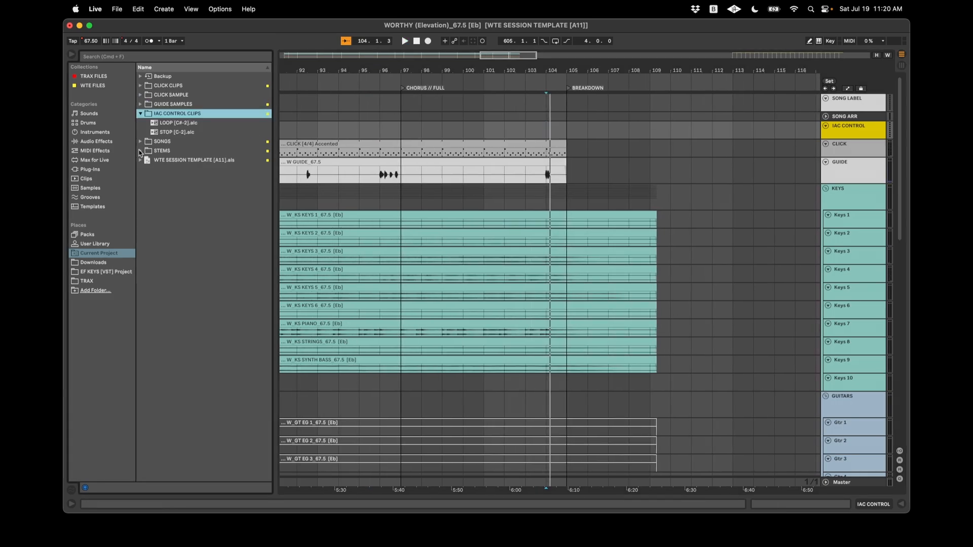
{"action": "left_click", "coordinate": [165, 133]}
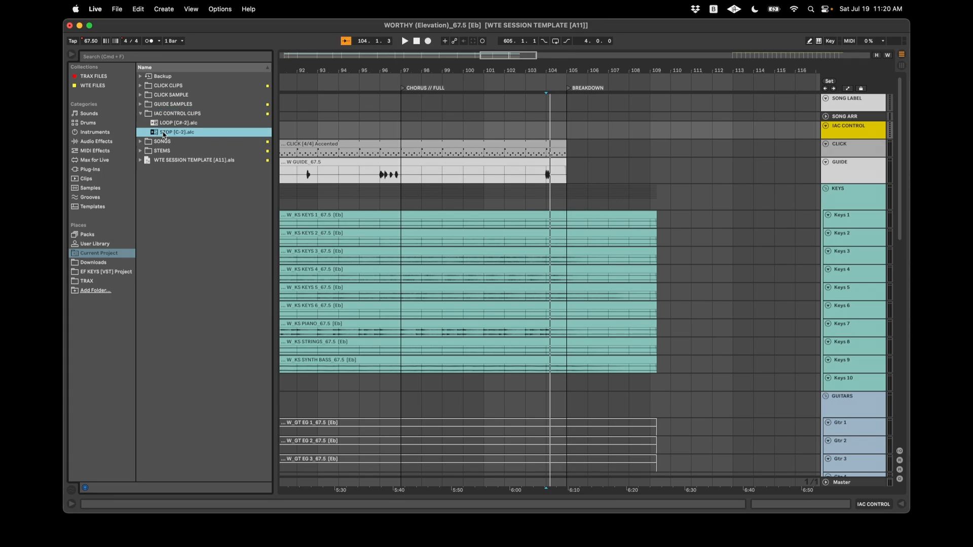
{"action": "left_click_drag", "start_coordinate": [164, 135], "coordinate": [667, 133]}
Play the BREAKDOWN section from bar 105 and bar 107 to judge how the stems ring out
{"action": "left_click", "coordinate": [611, 239]}
{"action": "key", "text": "space"}
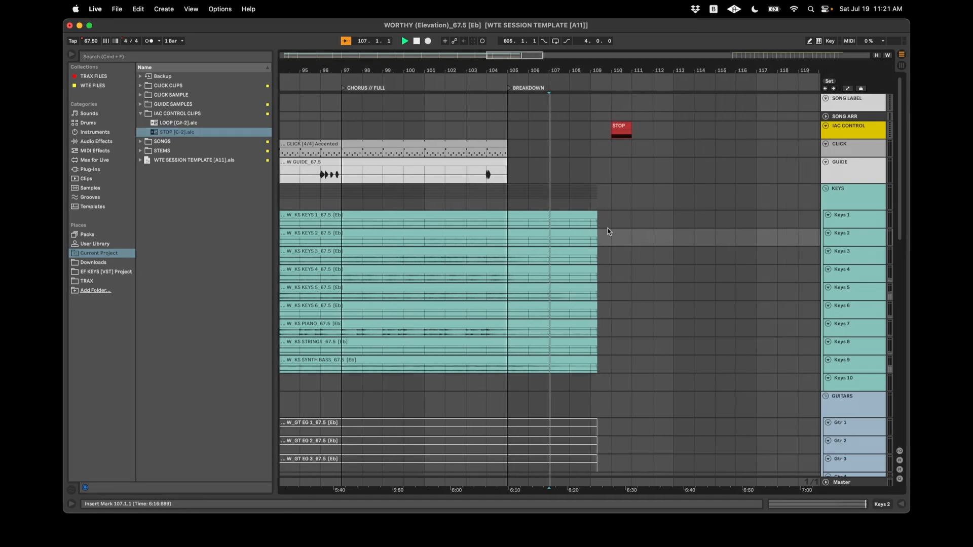
{"action": "scroll", "coordinate": [528, 228], "scroll_direction": "up", "scroll_amount": 3}
{"action": "key", "text": "space"}
{"action": "left_click", "coordinate": [457, 227]}
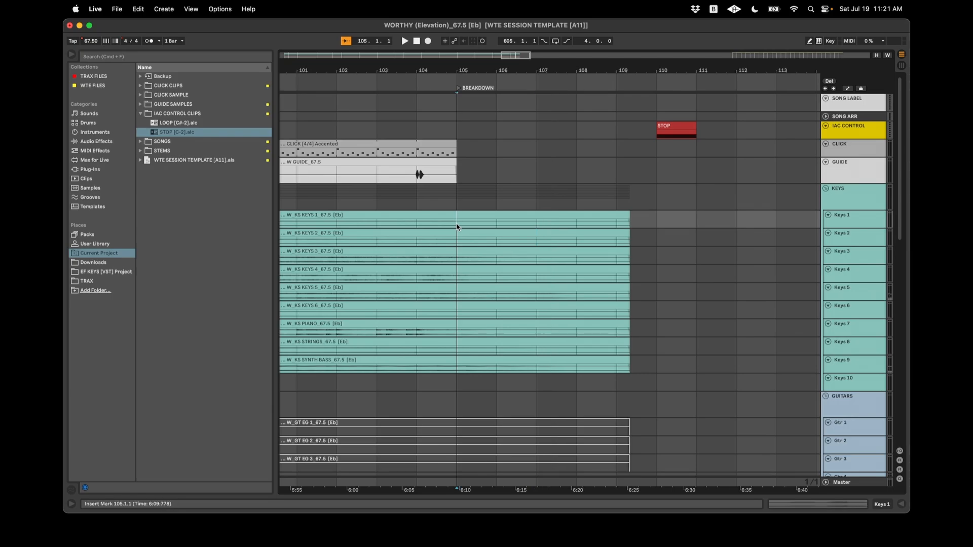
{"action": "key", "text": "space"}
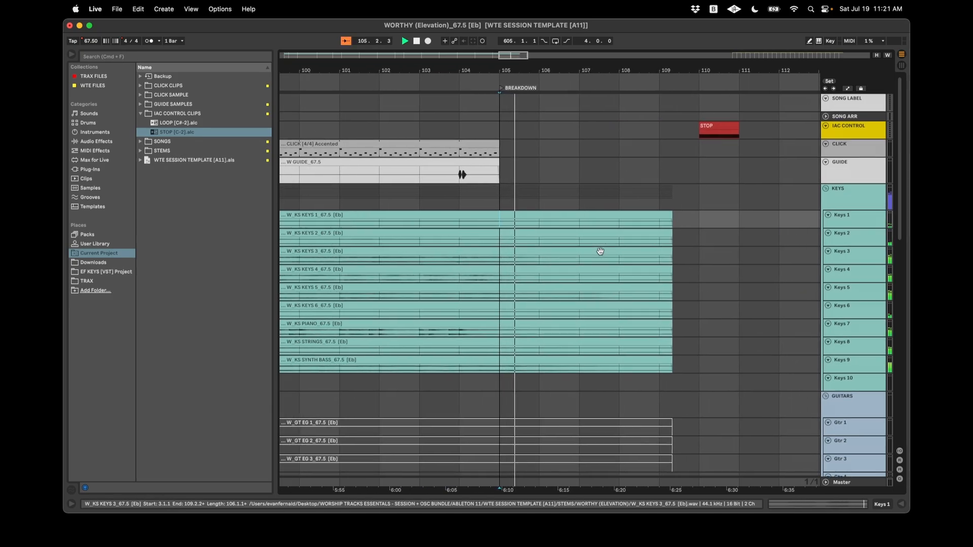
{"action": "left_click", "coordinate": [579, 226]}
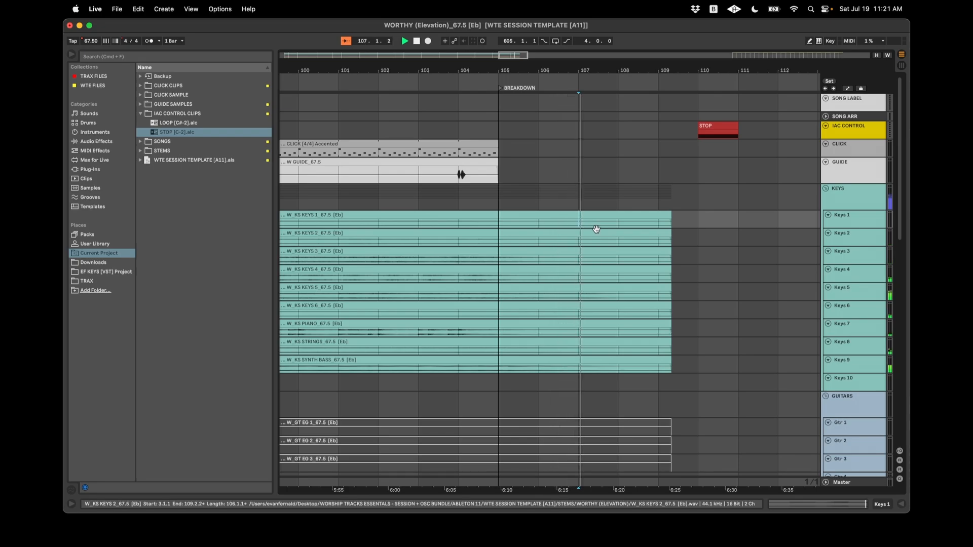
Delete the stem audio between bars 107 and 110 on all tracks from Keys 1 down through the aux stem
{"action": "left_click", "coordinate": [712, 220]}
{"action": "key", "text": "space"}
{"action": "scroll", "coordinate": [697, 220], "scroll_direction": "down", "scroll_amount": 10}
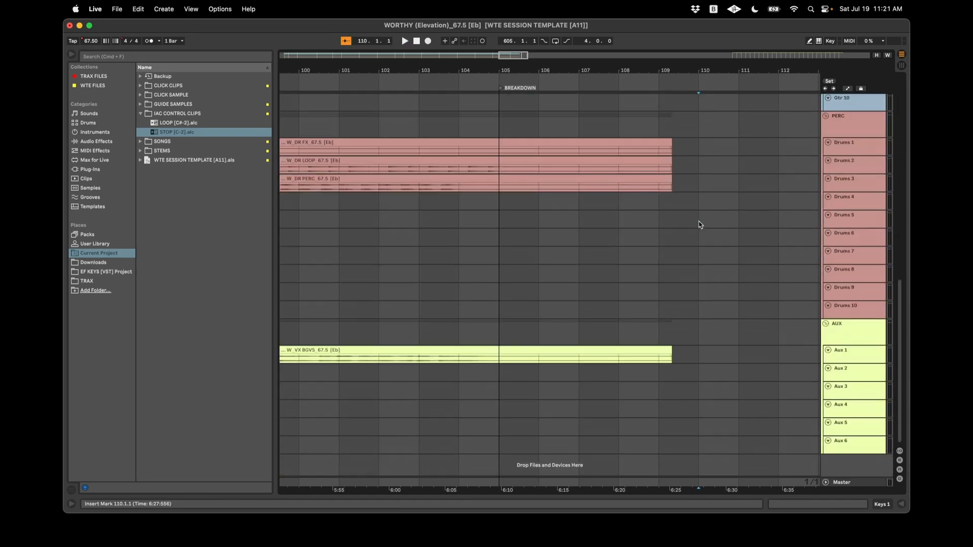
{"action": "left_click", "coordinate": [570, 372], "text": "shift"}
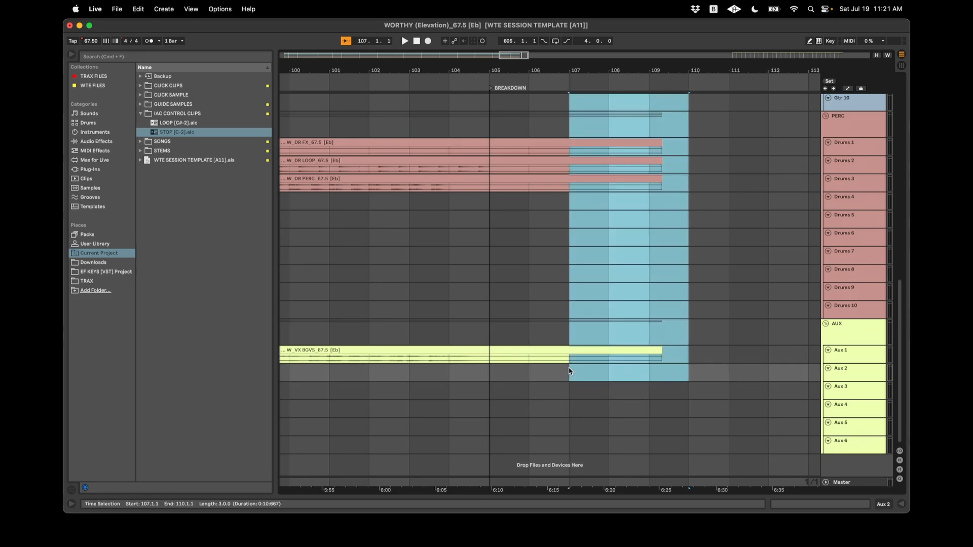
{"action": "key", "text": "Delete"}
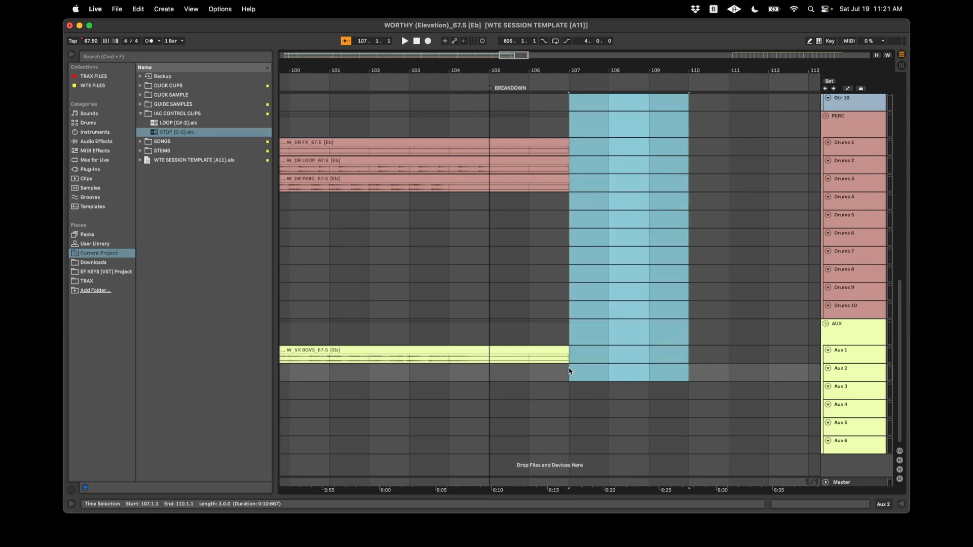
Fade out all stems from bar 105 to their end at bar 107
{"action": "left_click", "coordinate": [569, 372]}
{"action": "scroll", "coordinate": [569, 371], "scroll_direction": "up", "scroll_amount": 15}
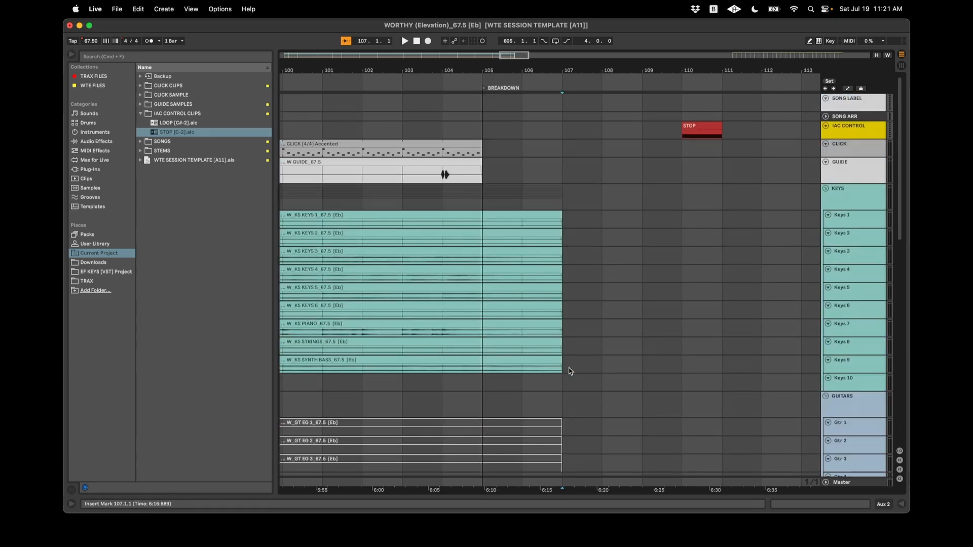
{"action": "left_click", "coordinate": [482, 223], "text": "shift"}
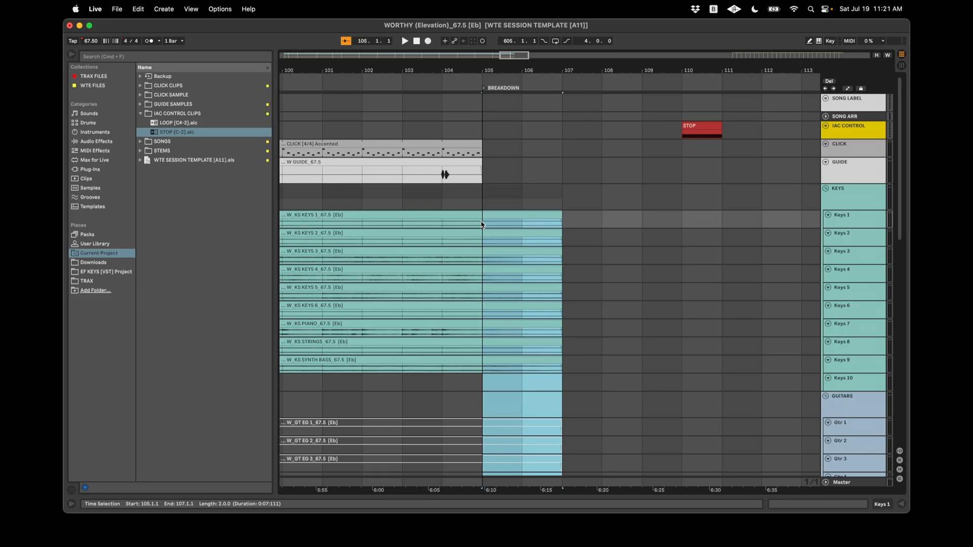
{"action": "key", "text": "super+alt+f"}
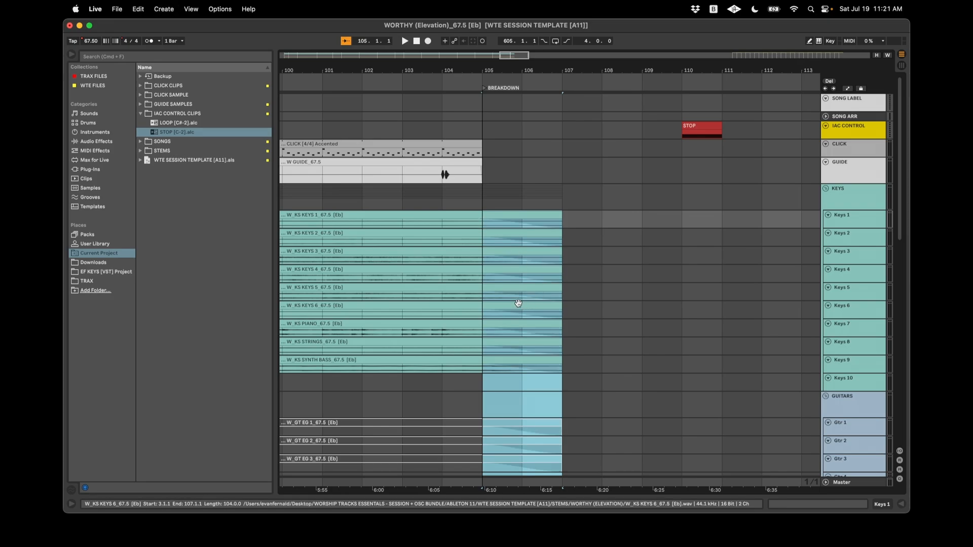
Play the faded ending from bar 104 and move the STOP clip to bar 107
{"action": "scroll", "coordinate": [486, 241], "scroll_direction": "left", "scroll_amount": 1}
{"action": "left_click", "coordinate": [457, 201]}
{"action": "key", "text": "space"}
{"action": "scroll", "coordinate": [608, 232], "scroll_direction": "right", "scroll_amount": 2}
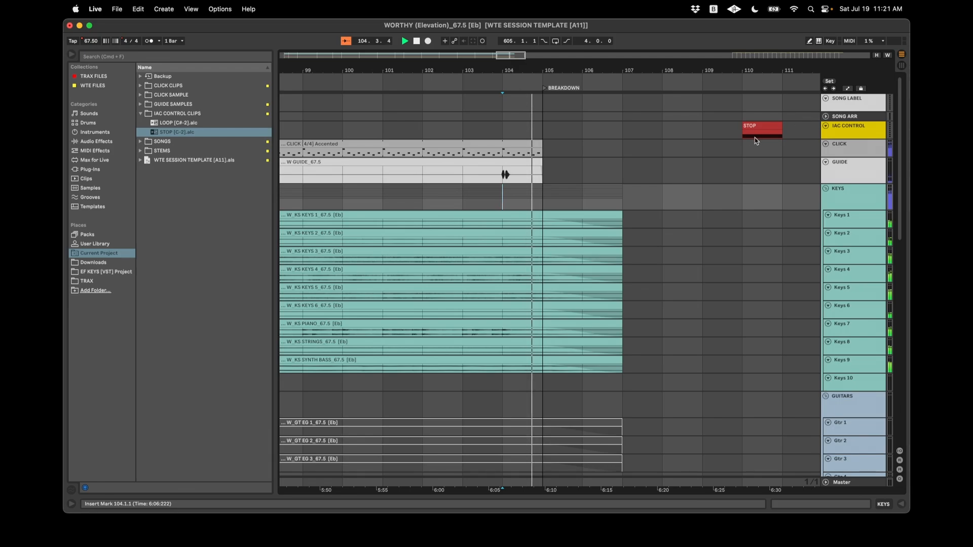
{"action": "left_click_drag", "start_coordinate": [760, 122], "coordinate": [641, 125]}
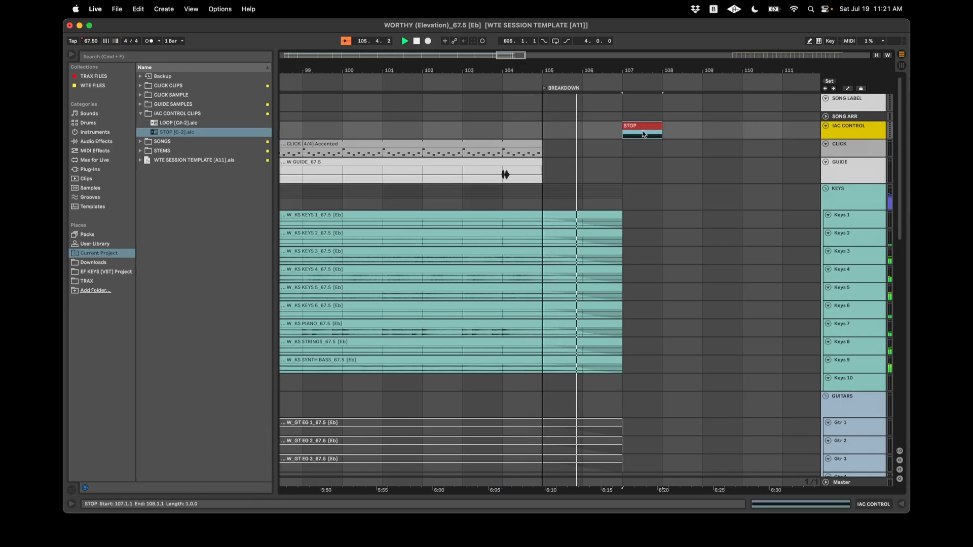
{"action": "left_click", "coordinate": [678, 131]}
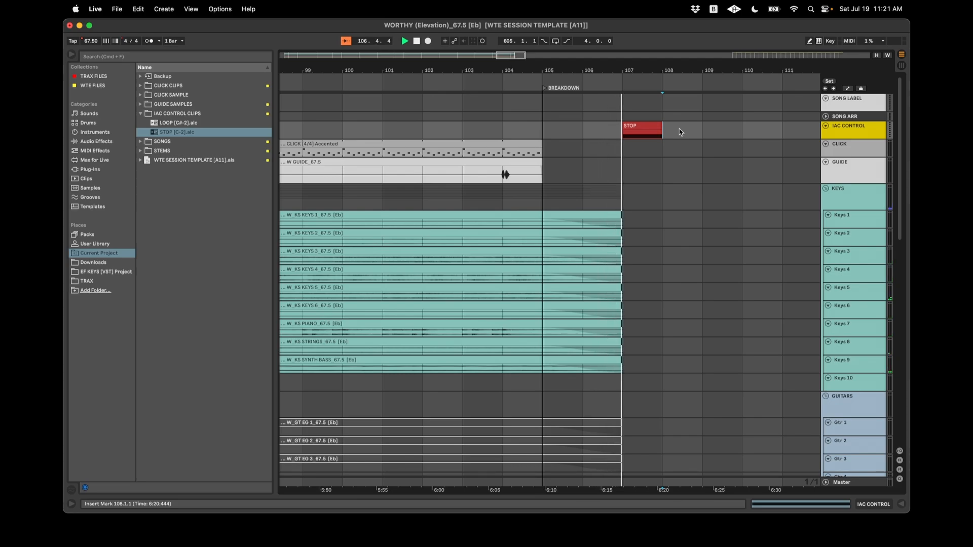
Move the STOP clip to bar 106 and test it by playing from bar 105
{"action": "left_click_drag", "start_coordinate": [652, 129], "coordinate": [610, 127]}
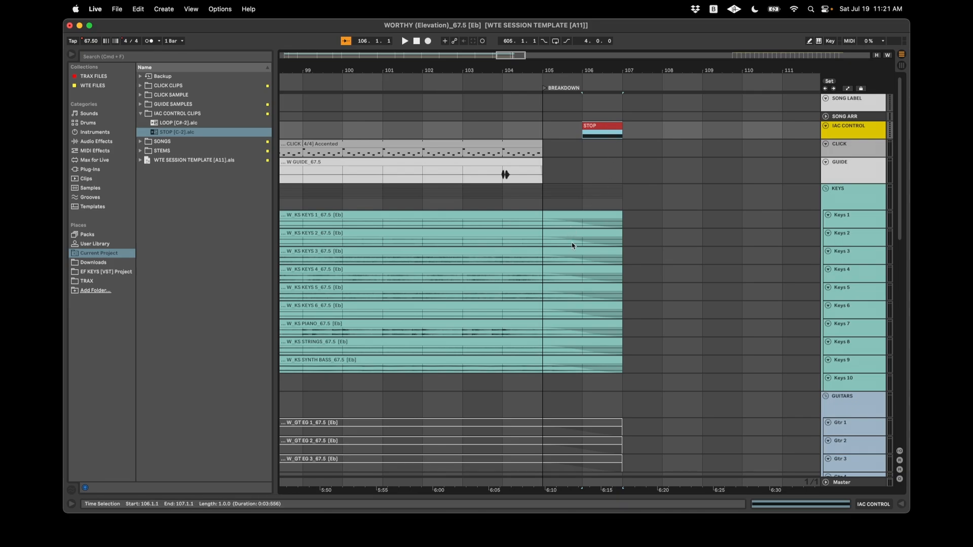
{"action": "left_click", "coordinate": [545, 201]}
{"action": "key", "text": "space"}
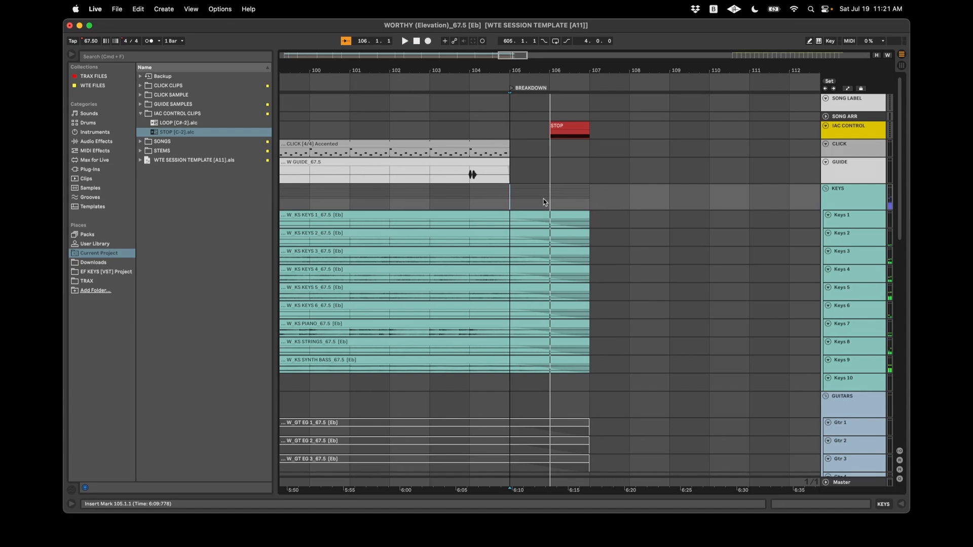
Move the STOP clip back to bar 107 and delete it from the IAC CONTROL track
{"action": "left_click_drag", "start_coordinate": [567, 125], "coordinate": [614, 131]}
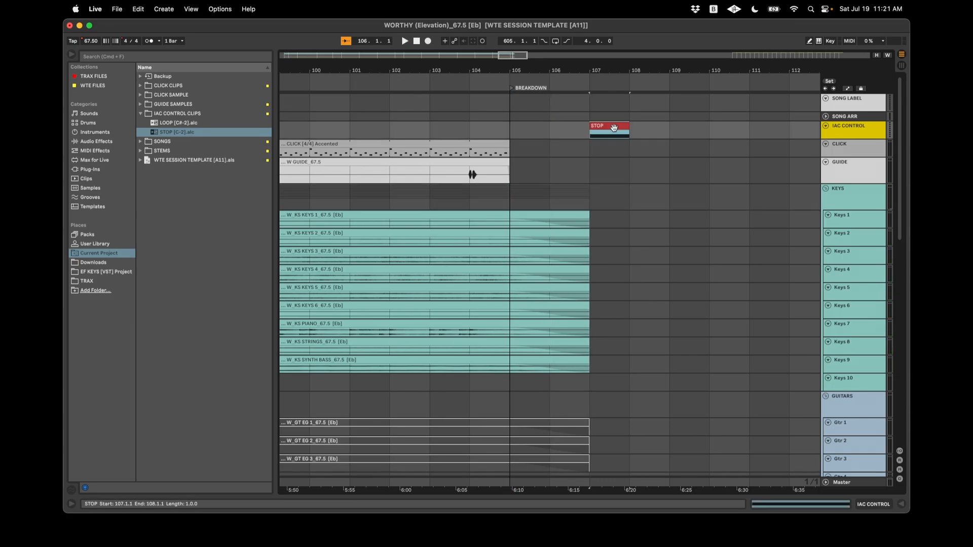
{"action": "scroll", "coordinate": [614, 132], "scroll_direction": "down", "scroll_amount": 3}
{"action": "scroll", "coordinate": [614, 132], "scroll_direction": "right", "scroll_amount": 2}
{"action": "scroll", "coordinate": [614, 132], "scroll_direction": "right", "scroll_amount": 2}
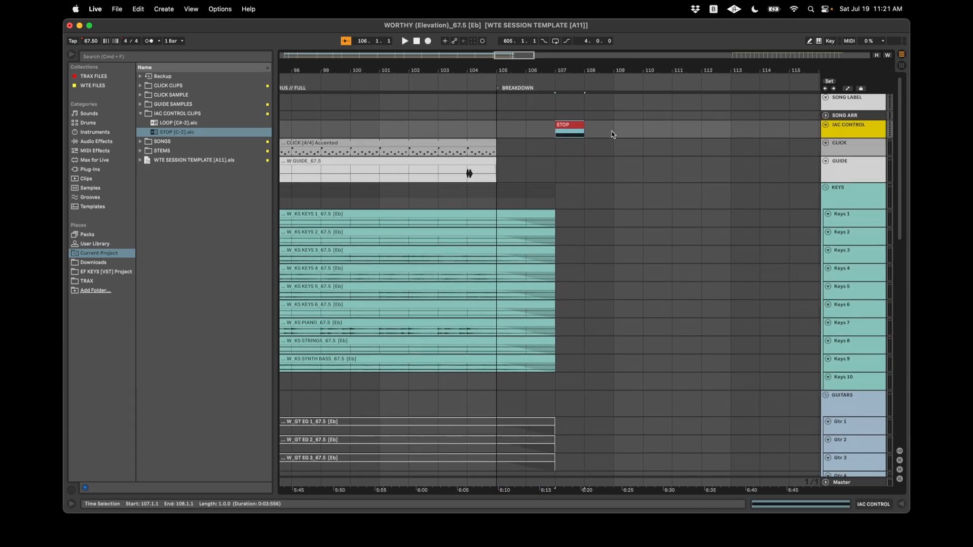
{"action": "key", "text": "Delete"}
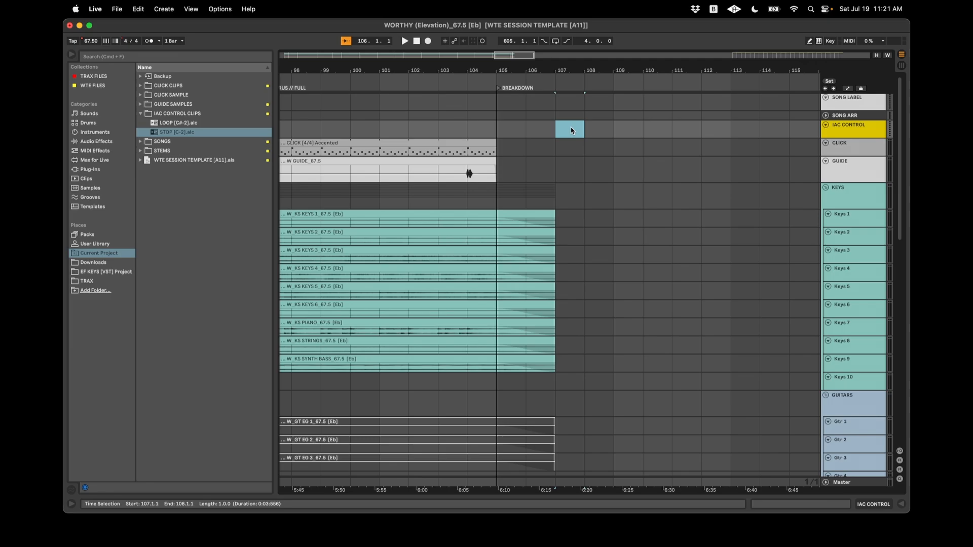
Add the CLICK [4/4] Un-Accented clip to the CLICK track from bar 105 to bar 109
{"action": "left_click", "coordinate": [552, 147]}
{"action": "scroll", "coordinate": [543, 148], "scroll_direction": "right", "scroll_amount": 3}
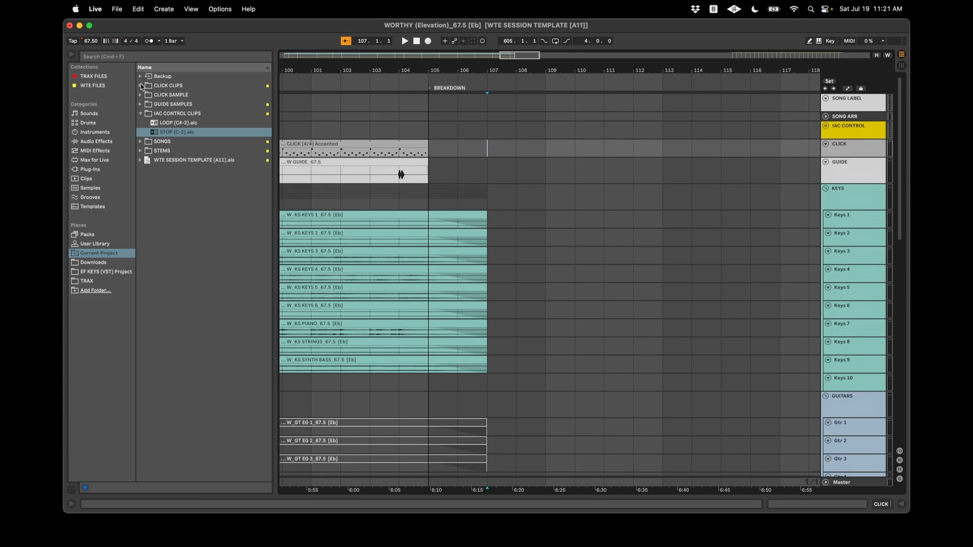
{"action": "left_click", "coordinate": [141, 86]}
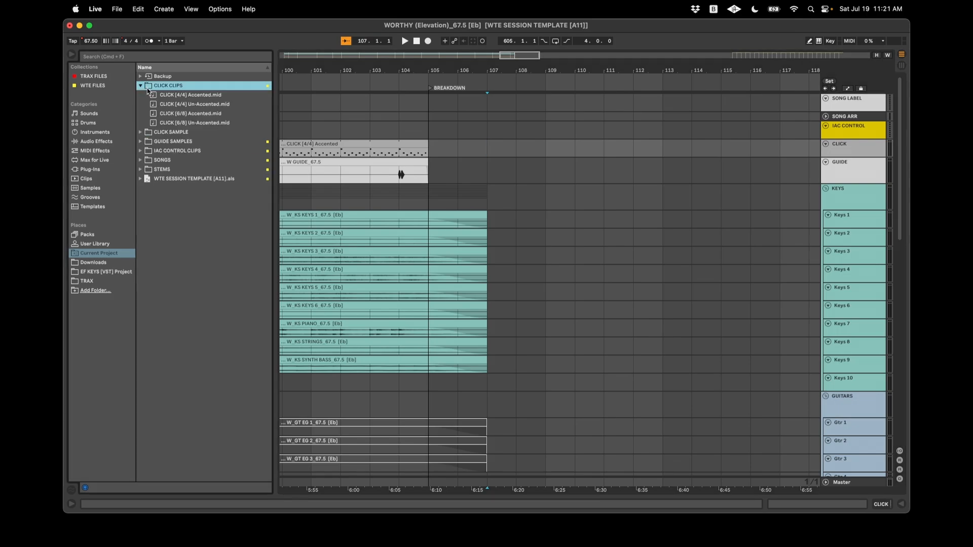
{"action": "left_click", "coordinate": [172, 105]}
{"action": "left_click_drag", "start_coordinate": [173, 105], "coordinate": [544, 145]}
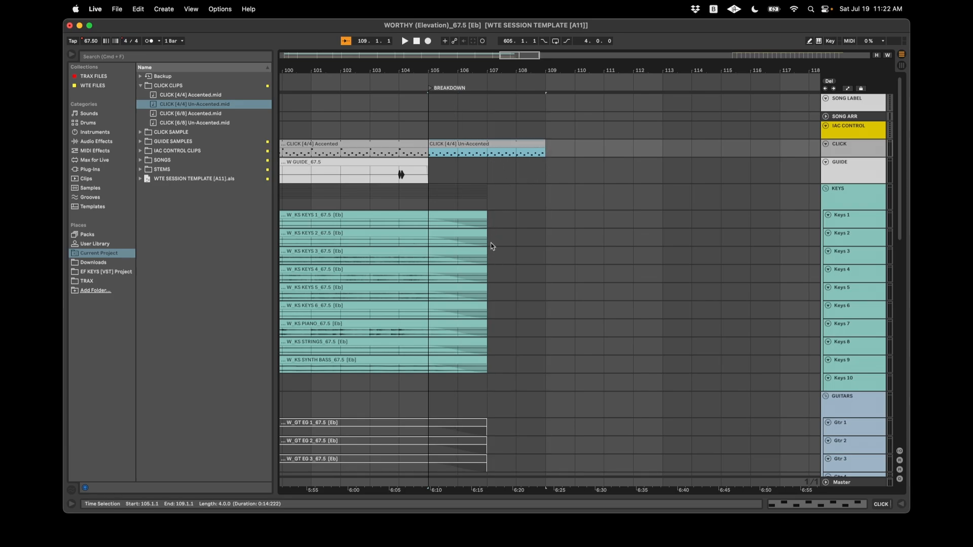
Insert a 4/4 time signature change at bar 109, where the un-accented click clip ends
{"action": "left_click", "coordinate": [545, 169]}
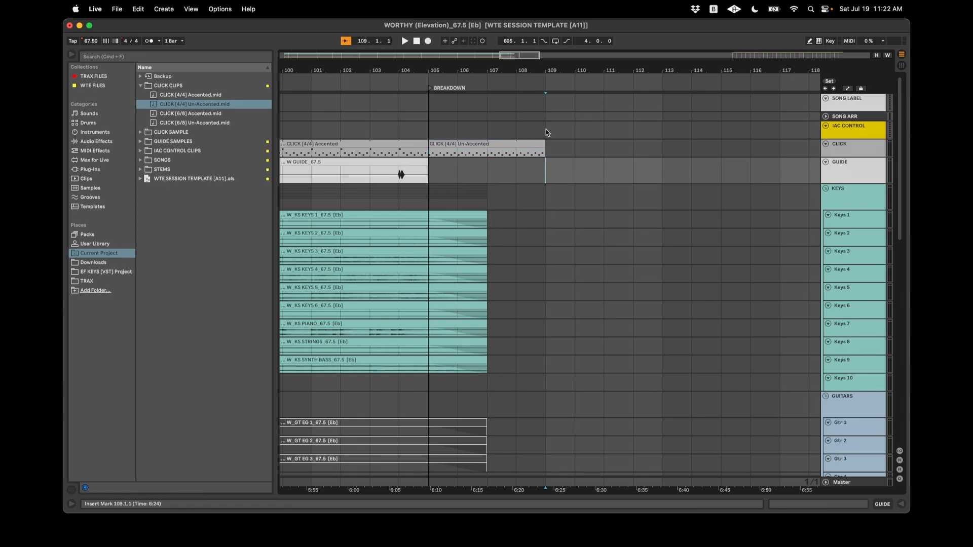
{"action": "scroll", "coordinate": [546, 133], "scroll_direction": "left", "scroll_amount": 2}
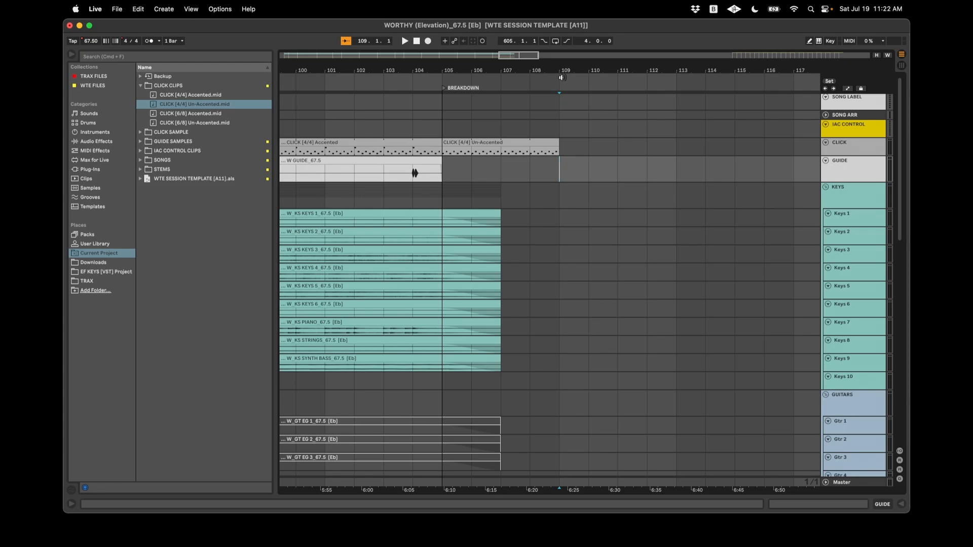
{"action": "right_click", "coordinate": [562, 77]}
{"action": "left_click", "coordinate": [570, 85]}
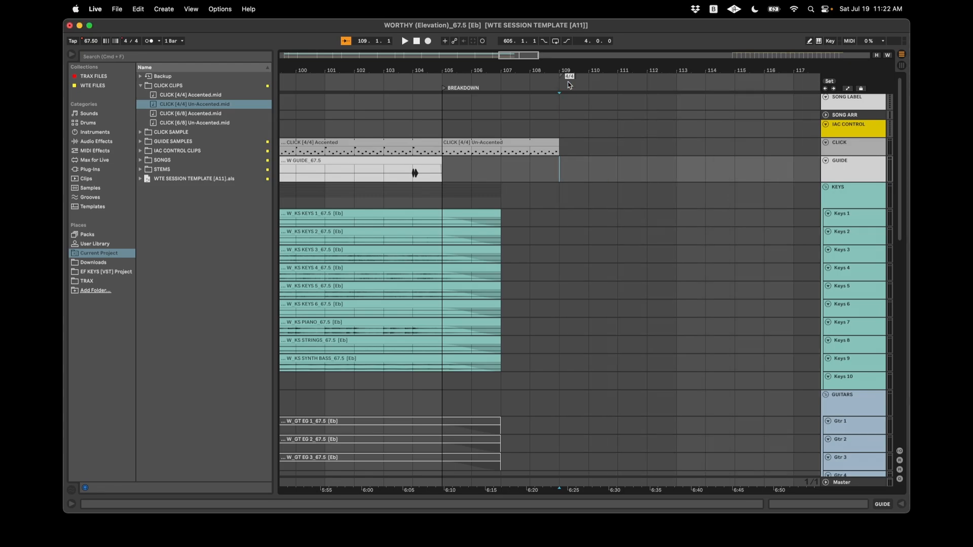
{"action": "left_click", "coordinate": [562, 125]}
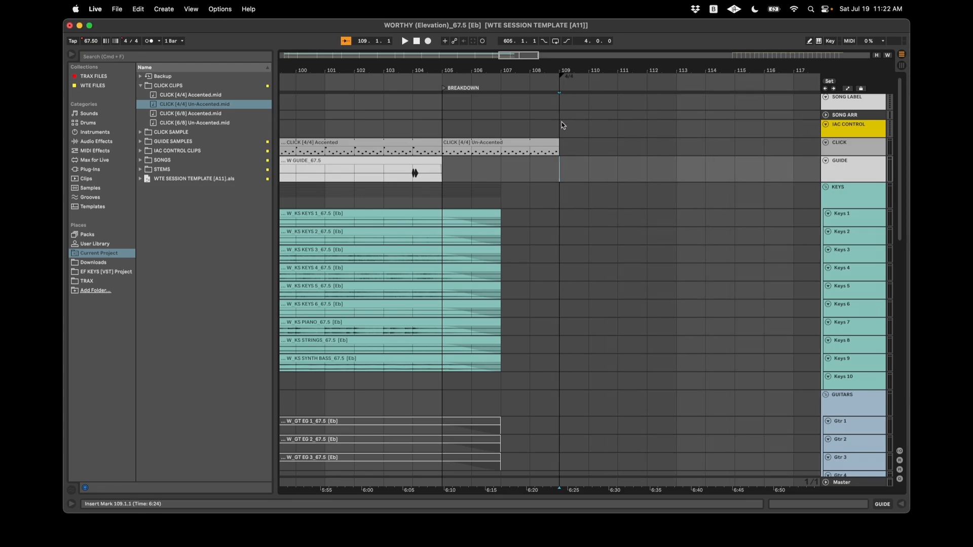
Insert a 1/8 time signature change at bar 105, at the BREAKDOWN locator
{"action": "scroll", "coordinate": [560, 124], "scroll_direction": "left", "scroll_amount": 3}
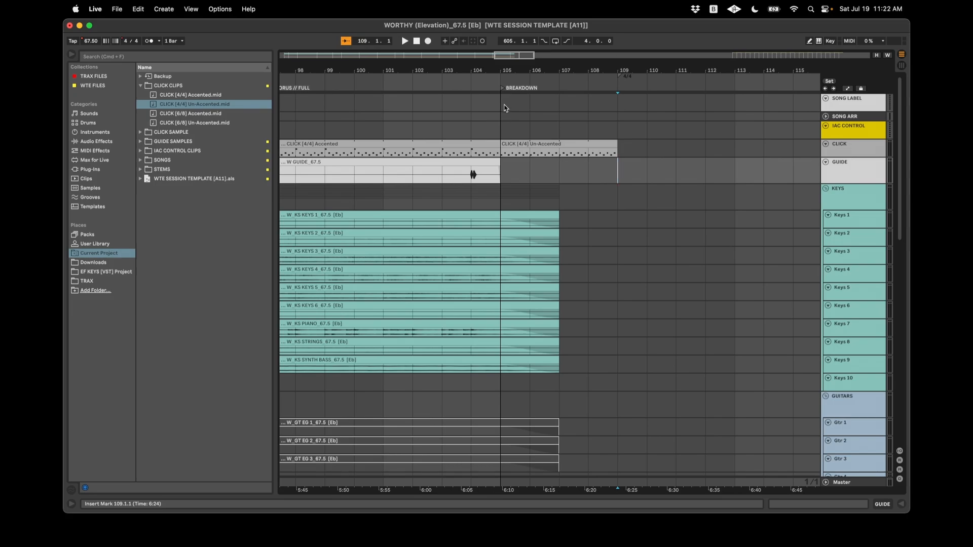
{"action": "right_click", "coordinate": [499, 78]}
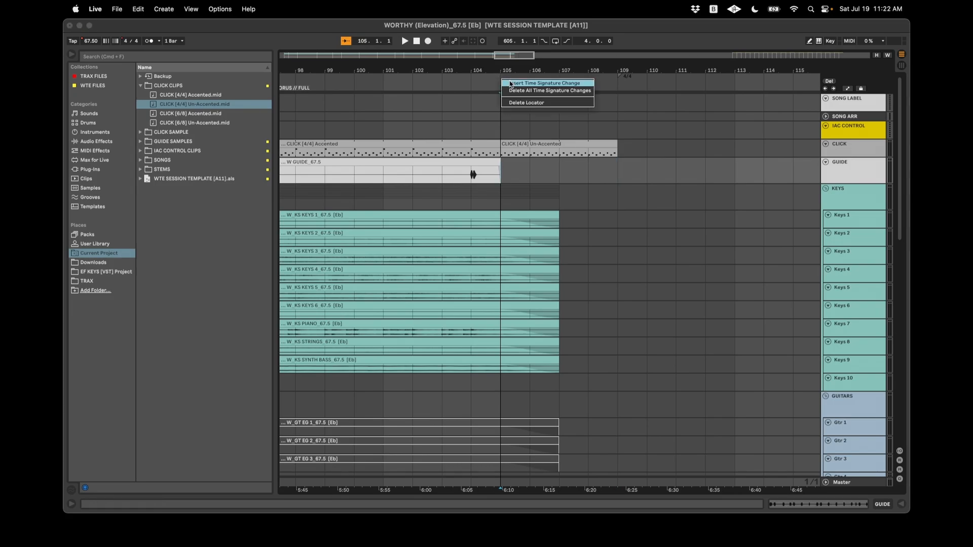
{"action": "left_click", "coordinate": [510, 84]}
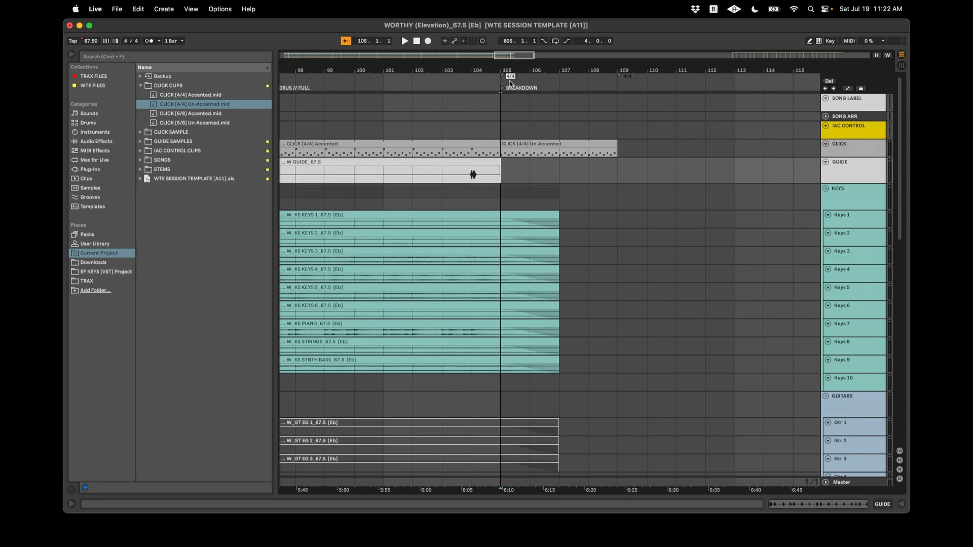
{"action": "type", "text": "1/8"}
{"action": "key", "text": "Return"}
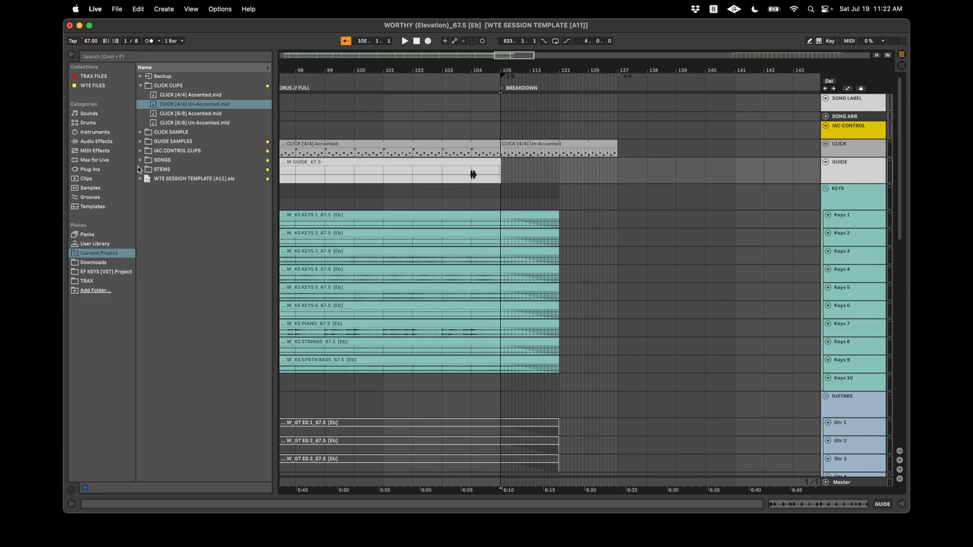
Add the LOOP [C#-2] clip to the IAC CONTROL track at bar 136 and shorten it to end at bar 137
{"action": "left_click", "coordinate": [140, 151]}
{"action": "left_click_drag", "start_coordinate": [165, 124], "coordinate": [614, 130]}
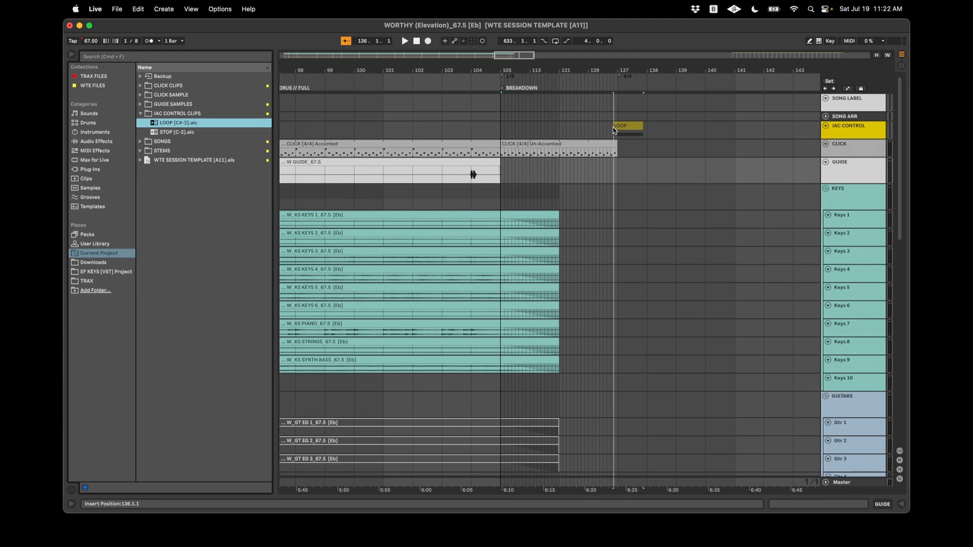
{"action": "scroll", "coordinate": [614, 130], "scroll_direction": "up", "scroll_amount": 10}
{"action": "scroll", "coordinate": [614, 130], "scroll_direction": "down", "scroll_amount": 3}
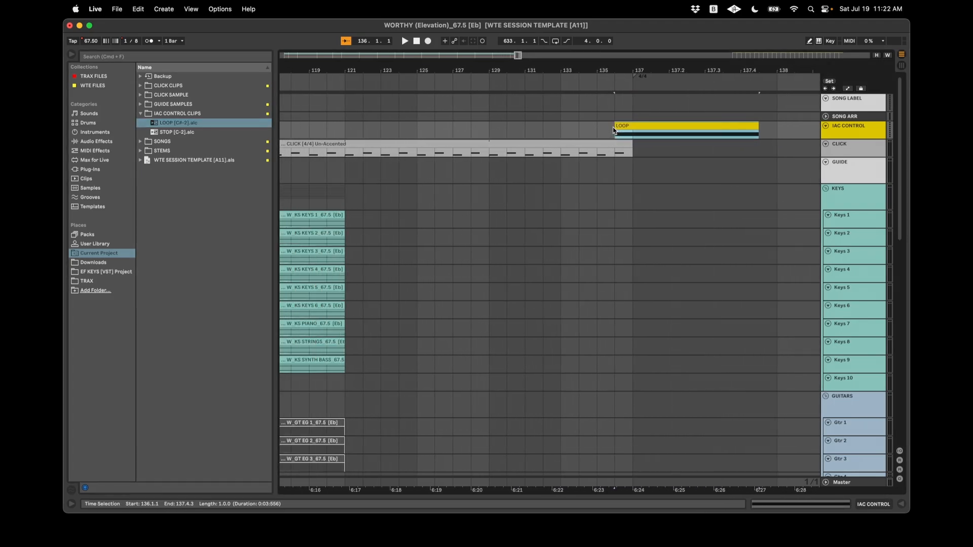
{"action": "left_click", "coordinate": [611, 136]}
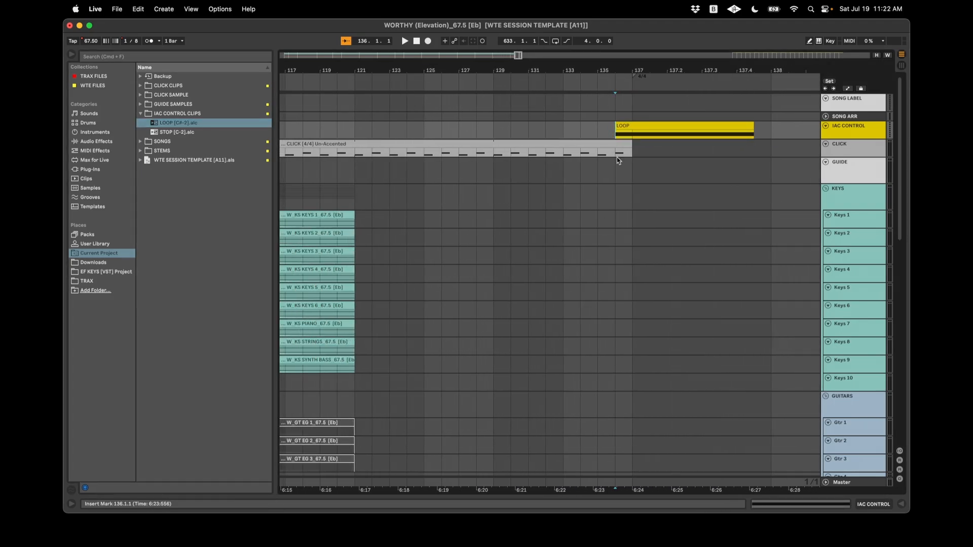
{"action": "scroll", "coordinate": [617, 160], "scroll_direction": "down", "scroll_amount": 2}
{"action": "scroll", "coordinate": [661, 157], "scroll_direction": "down", "scroll_amount": 2}
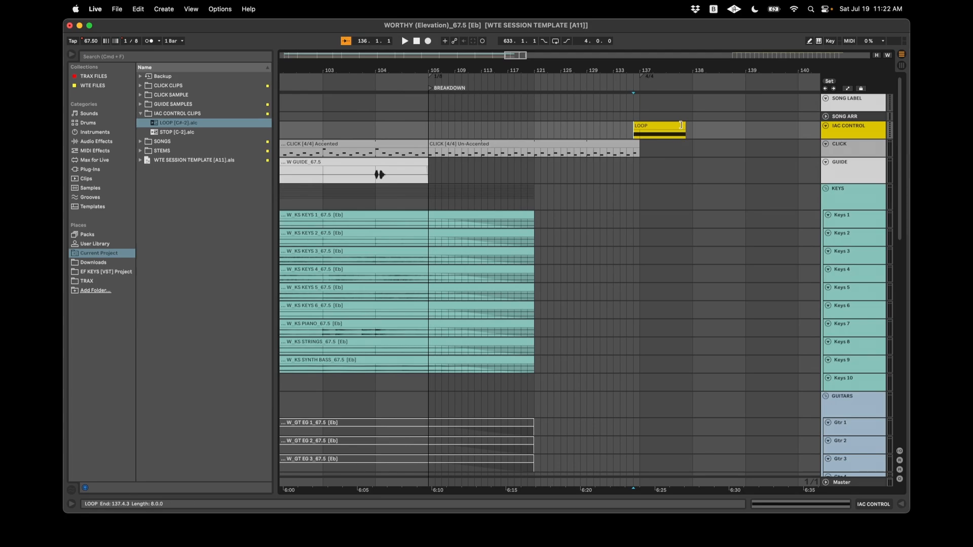
{"action": "left_click_drag", "start_coordinate": [684, 126], "coordinate": [643, 125]}
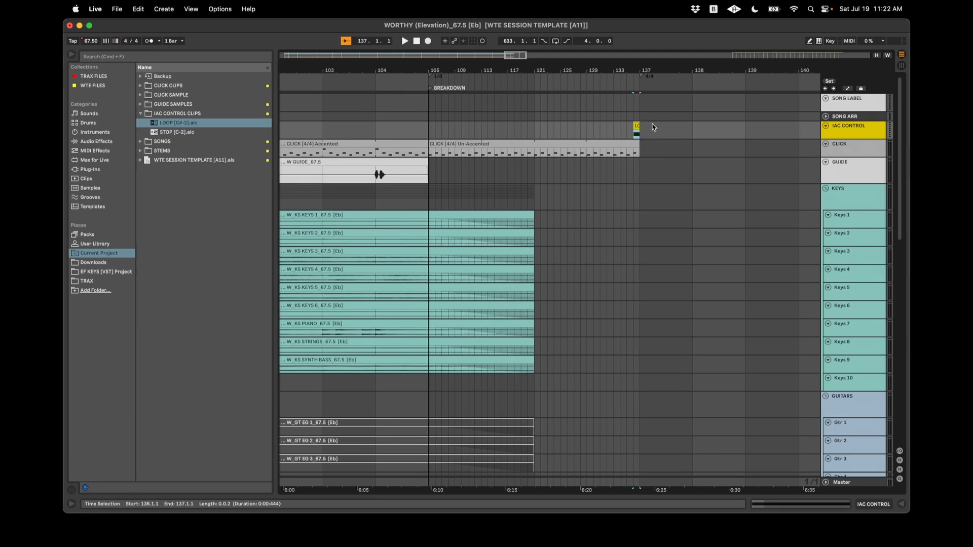
Try the LOOP clip at full length from bar 129 to bar 137 and inspect its C#-2 note
{"action": "scroll", "coordinate": [654, 128], "scroll_direction": "up", "scroll_amount": 4}
{"action": "left_click_drag", "start_coordinate": [653, 126], "coordinate": [489, 126]}
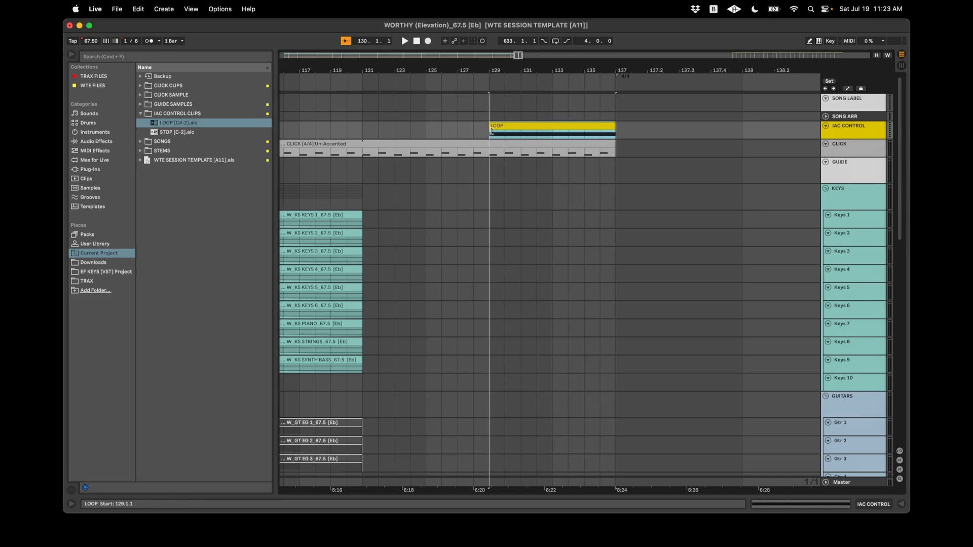
{"action": "double_click", "coordinate": [511, 128]}
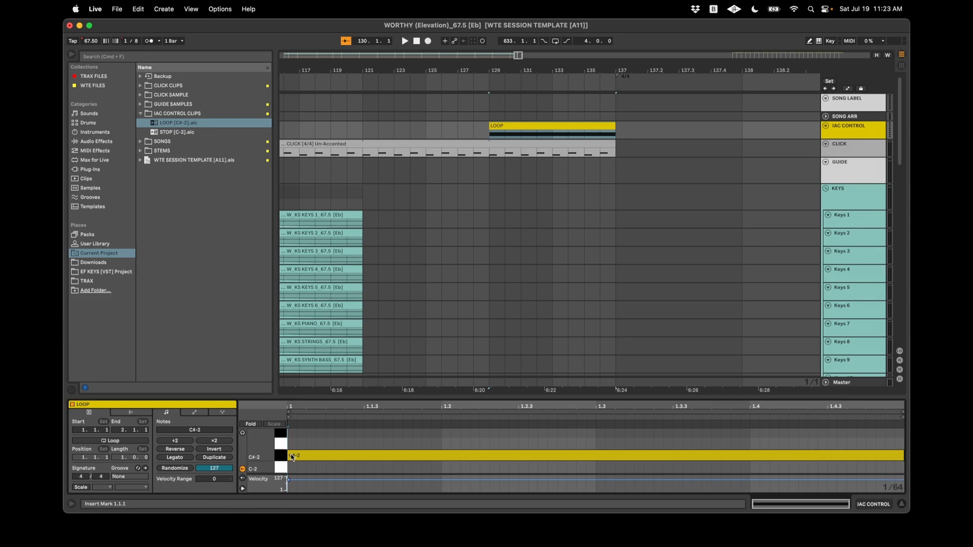
{"action": "left_click", "coordinate": [490, 127]}
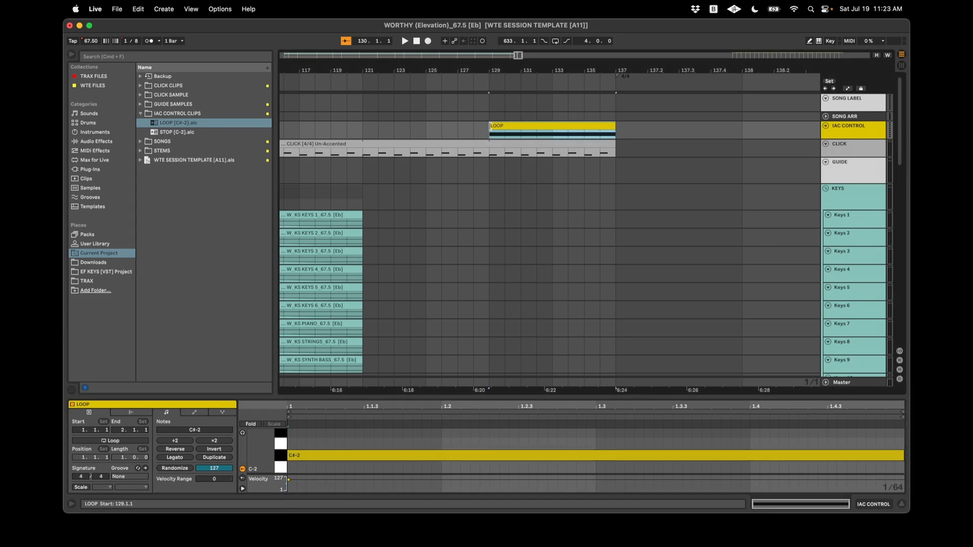
{"action": "mouse_move", "coordinate": [490, 126]}
{"action": "left_mouse_down"}
{"action": "mouse_move", "coordinate": [595, 129]}
{"action": "mouse_move", "coordinate": [494, 133]}
{"action": "left_mouse_up"}
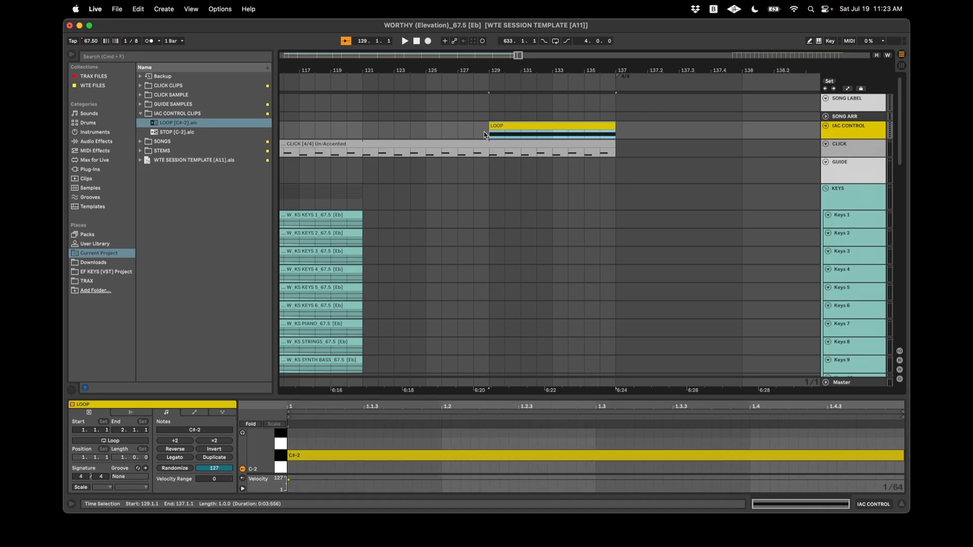
Move the LOOP clip to start at bar 136 and delete the part extending past bar 137
{"action": "scroll", "coordinate": [485, 135], "scroll_direction": "down", "scroll_amount": 5}
{"action": "left_click_drag", "start_coordinate": [498, 131], "coordinate": [544, 136]}
{"action": "key", "text": "Delete"}
{"action": "scroll", "coordinate": [545, 138], "scroll_direction": "up", "scroll_amount": 3}
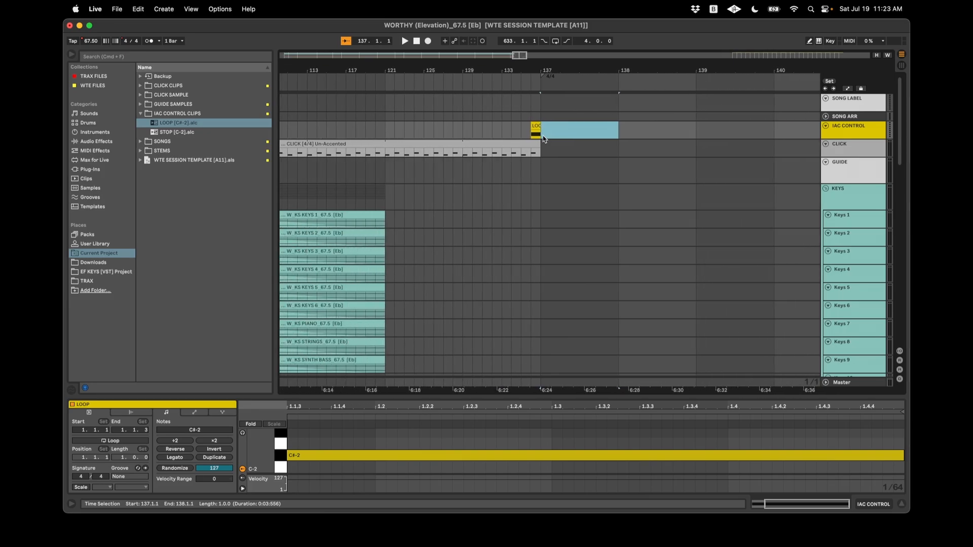
Add a locator named CLICK at bar 121, where the stems end
{"action": "scroll", "coordinate": [513, 130], "scroll_direction": "down", "scroll_amount": 5}
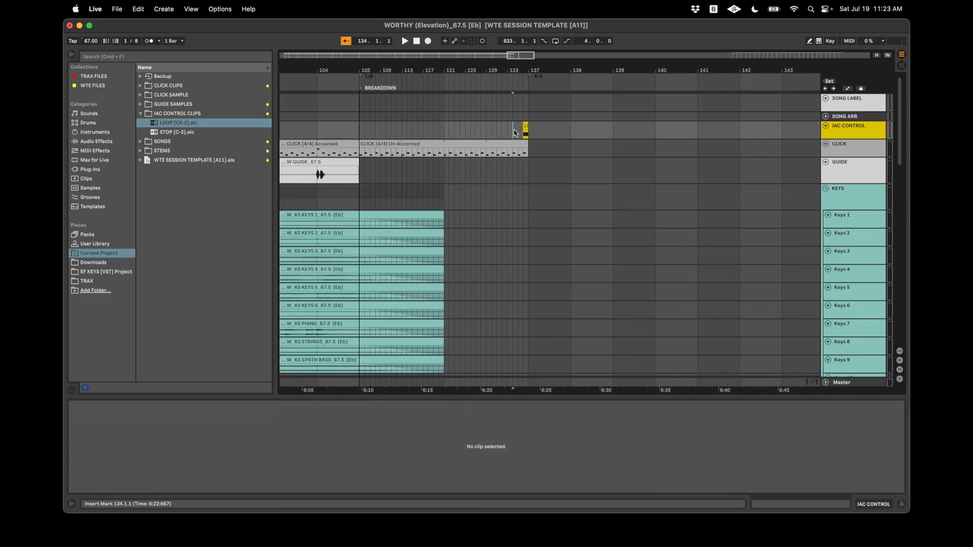
{"action": "left_click", "coordinate": [454, 155]}
{"action": "scroll", "coordinate": [454, 159], "scroll_direction": "up", "scroll_amount": 5}
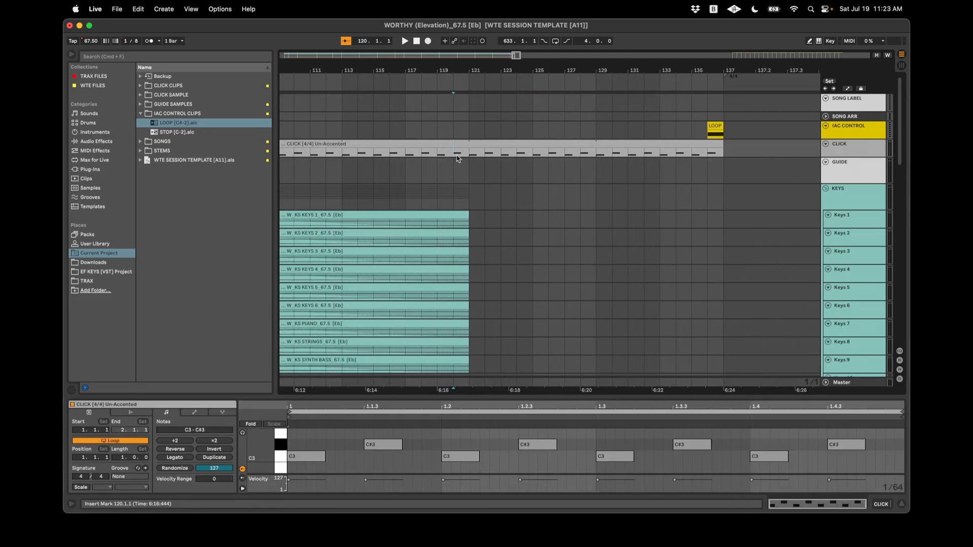
{"action": "left_click", "coordinate": [472, 170]}
{"action": "scroll", "coordinate": [476, 235], "scroll_direction": "down", "scroll_amount": 2}
{"action": "scroll", "coordinate": [476, 235], "scroll_direction": "down", "scroll_amount": 2}
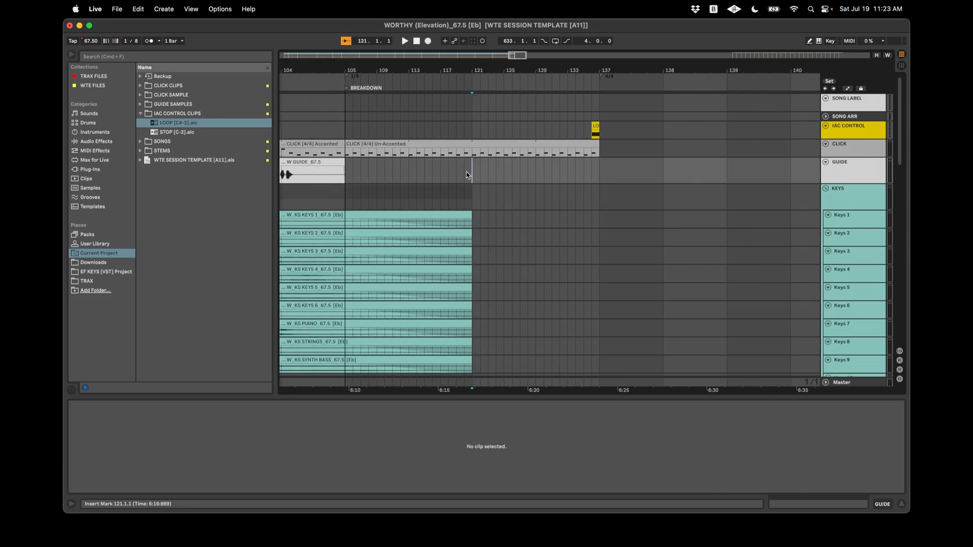
{"action": "left_click", "coordinate": [472, 103]}
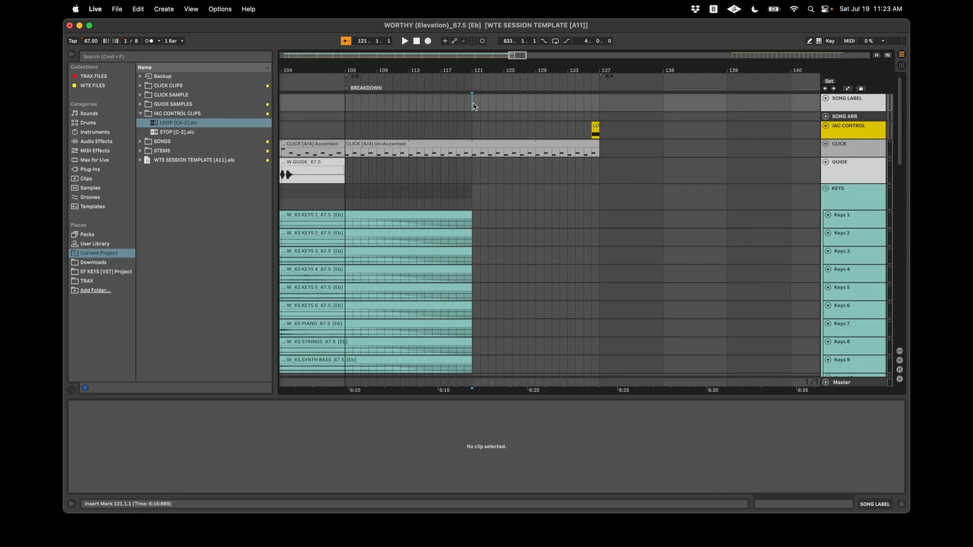
{"action": "key", "text": "l"}
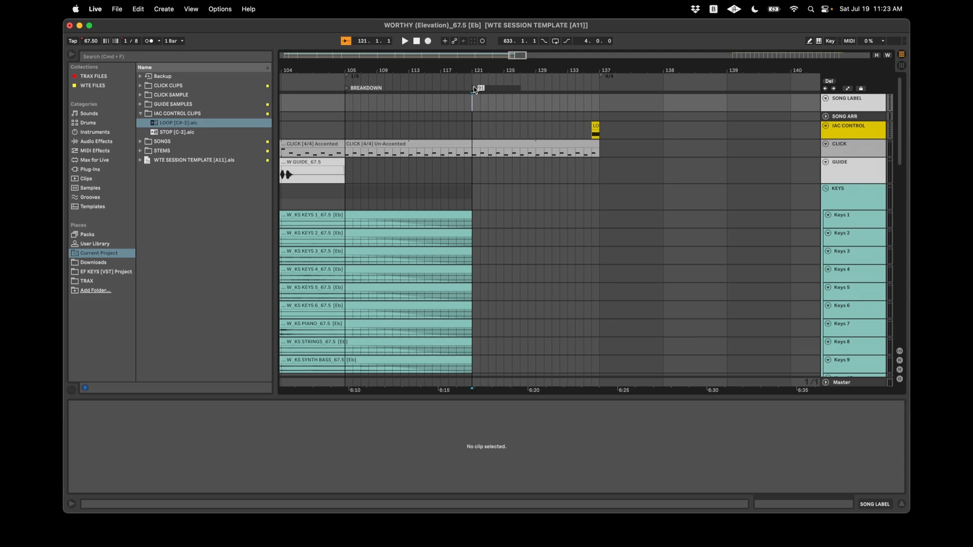
{"action": "type", "text": "CK"}
{"action": "key", "text": "Return"}
Play from bar 134 to test the LOOP clip's jump back to the CLICK locator, then stop playback
{"action": "scroll", "coordinate": [522, 157], "scroll_direction": "down", "scroll_amount": 2}
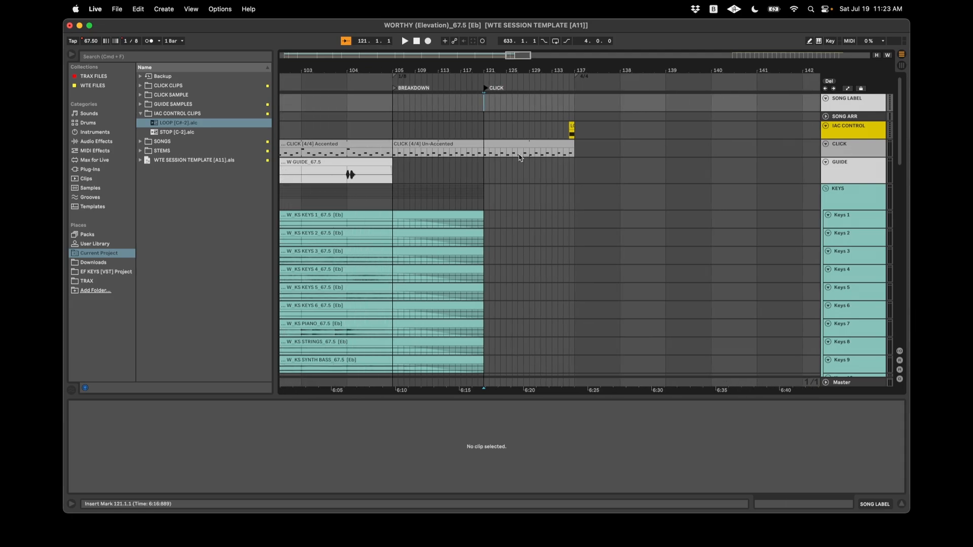
{"action": "left_click", "coordinate": [547, 165]}
{"action": "key", "text": "space"}
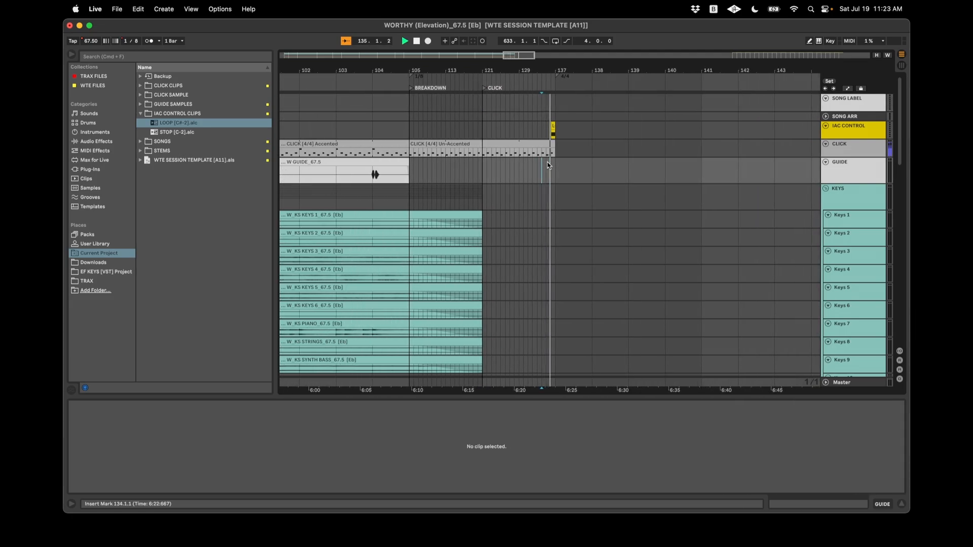
{"action": "scroll", "coordinate": [547, 166], "scroll_direction": "down", "scroll_amount": 2}
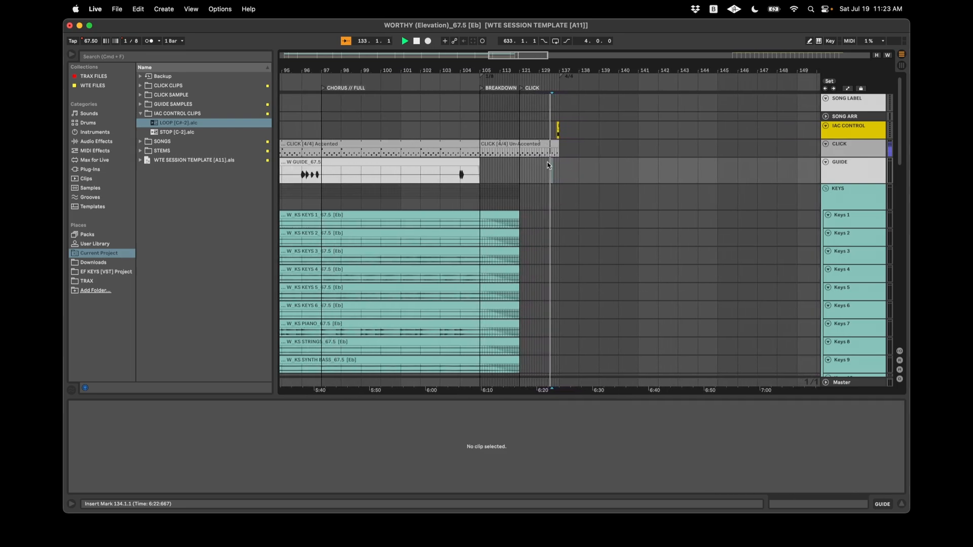
{"action": "key", "text": "space"}
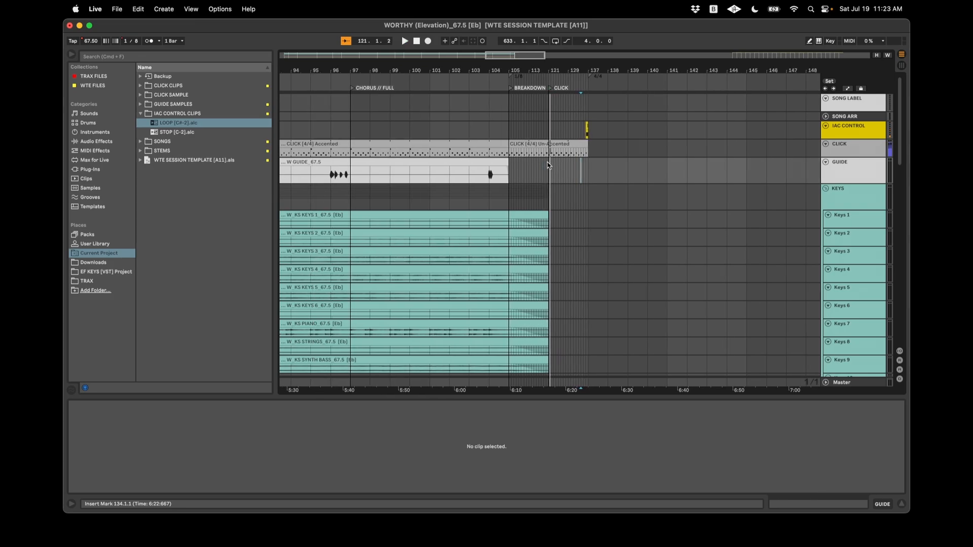
Insert an empty MIDI clip on the SONG LABEL track spanning bar 3 to bar 137
{"action": "left_click", "coordinate": [588, 105]}
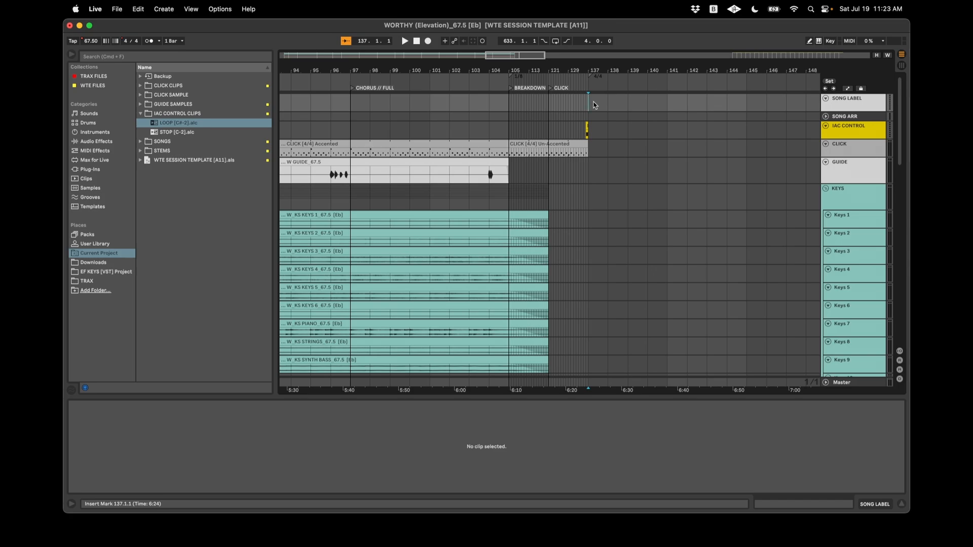
{"action": "scroll", "coordinate": [311, 94], "scroll_direction": "left", "scroll_amount": 20}
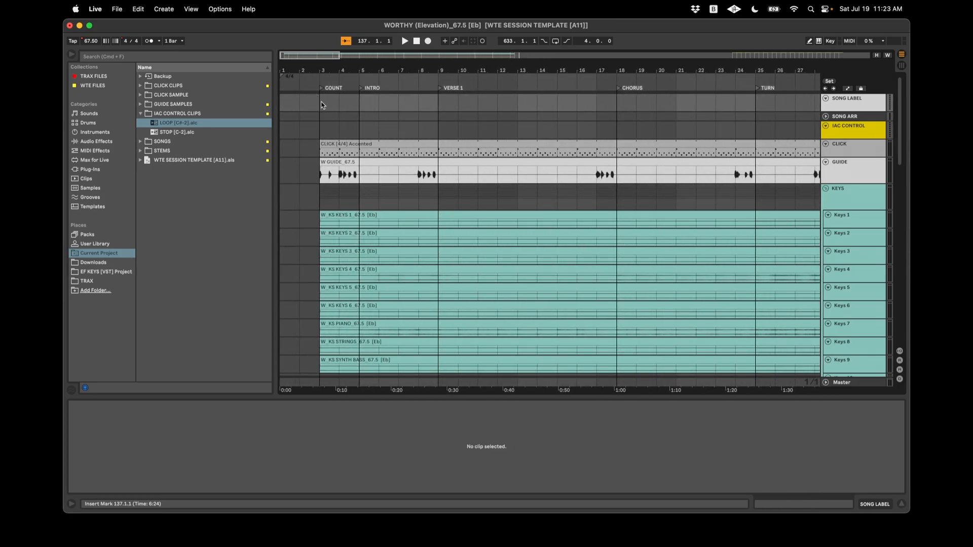
{"action": "left_click", "coordinate": [321, 105], "text": "shift"}
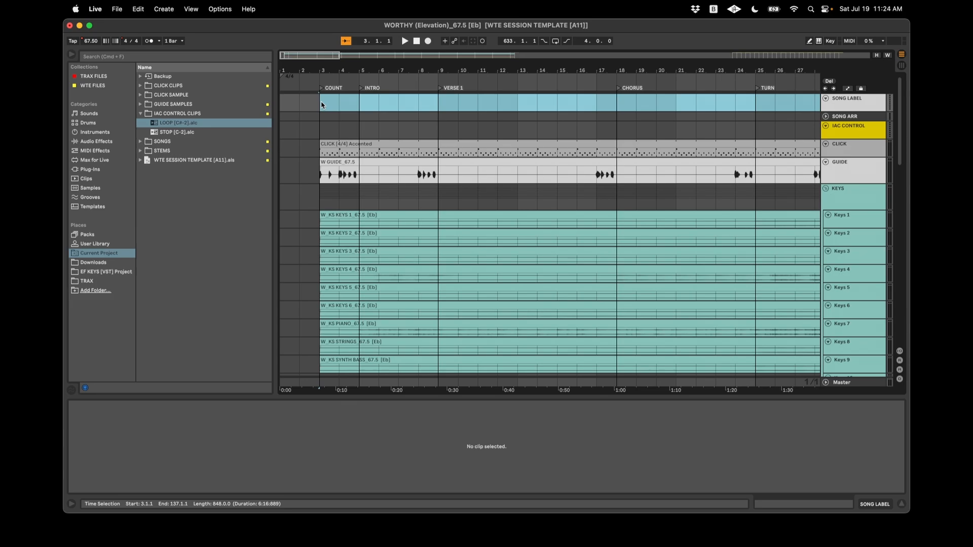
{"action": "left_click", "coordinate": [321, 105]}
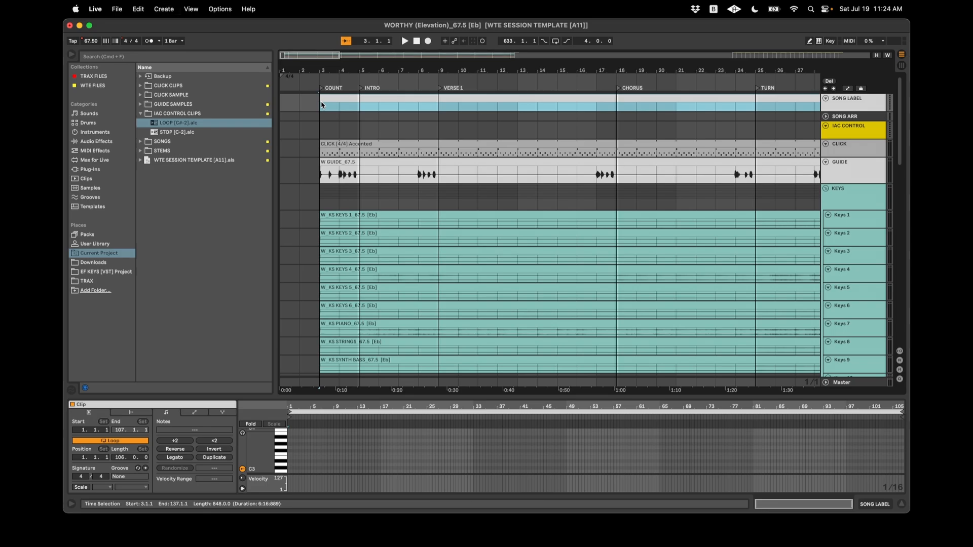
{"action": "left_click", "coordinate": [321, 105]}
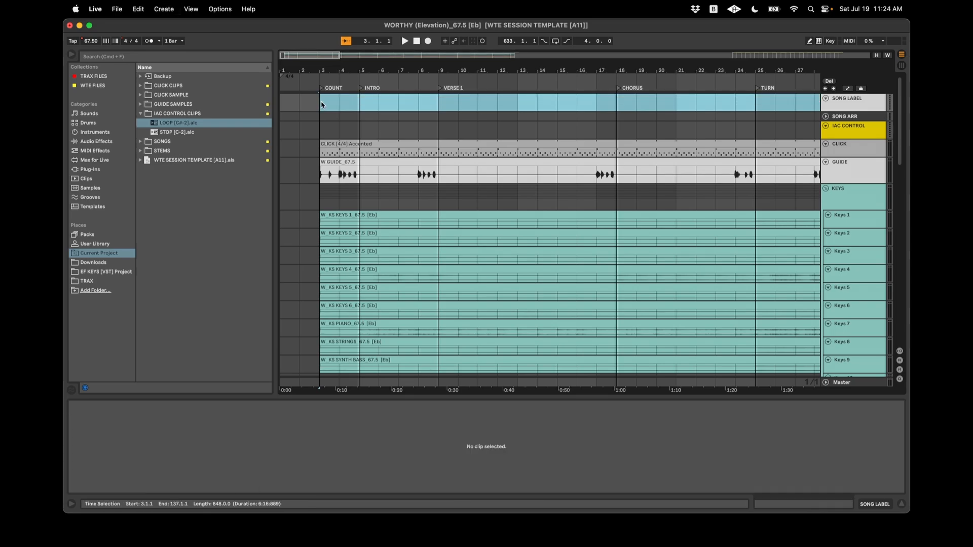
{"action": "right_click", "coordinate": [321, 104]}
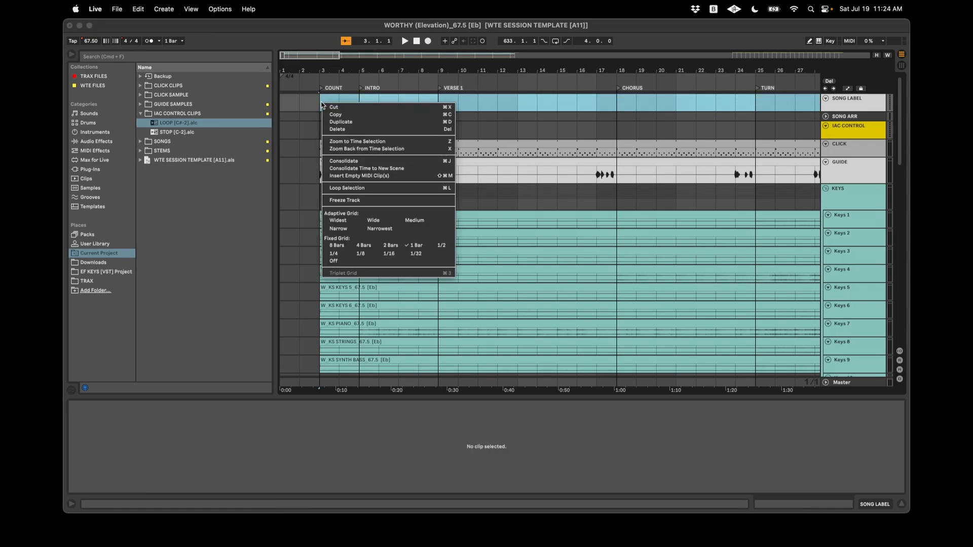
{"action": "left_click", "coordinate": [353, 175]}
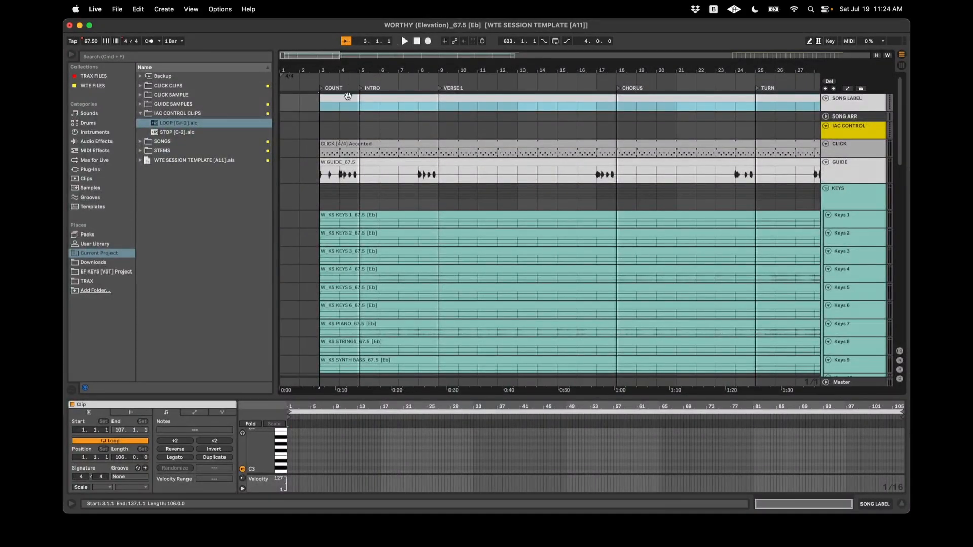
Rename the SONG LABEL clip as WORTHY 67.5 BPM [Eb]
{"action": "key", "text": "super+r"}
{"action": "left_click", "coordinate": [349, 98]}
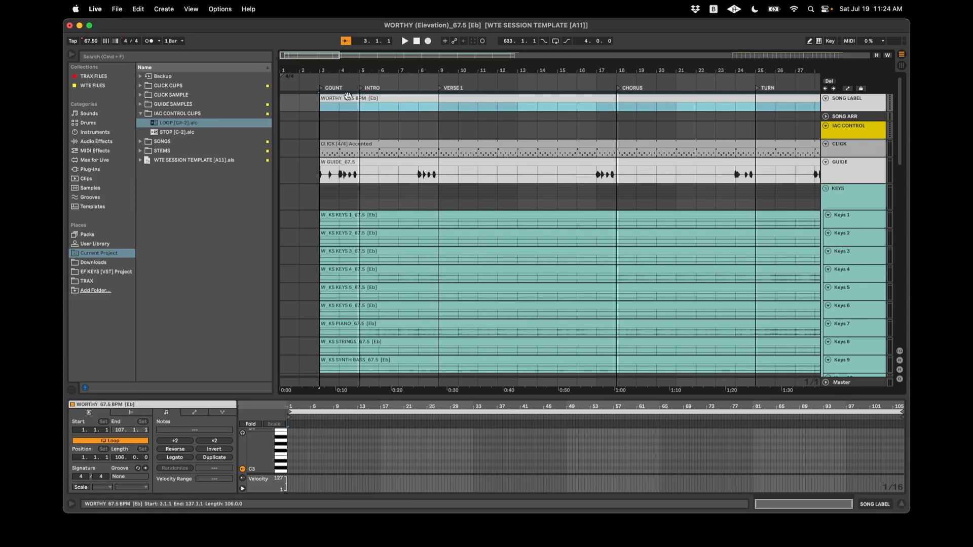
{"action": "key", "text": "minus"}
{"action": "key", "text": "minus"}
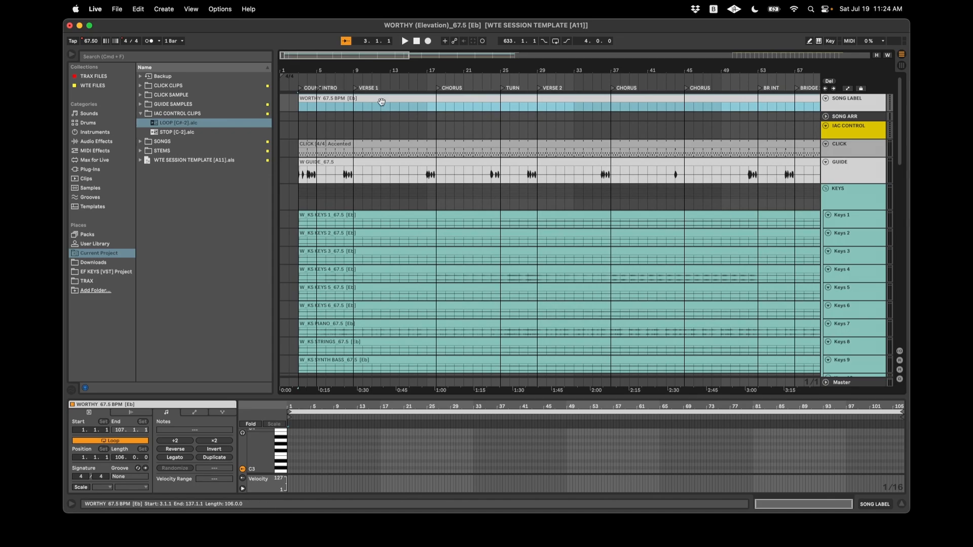
{"action": "left_click", "coordinate": [358, 217]}
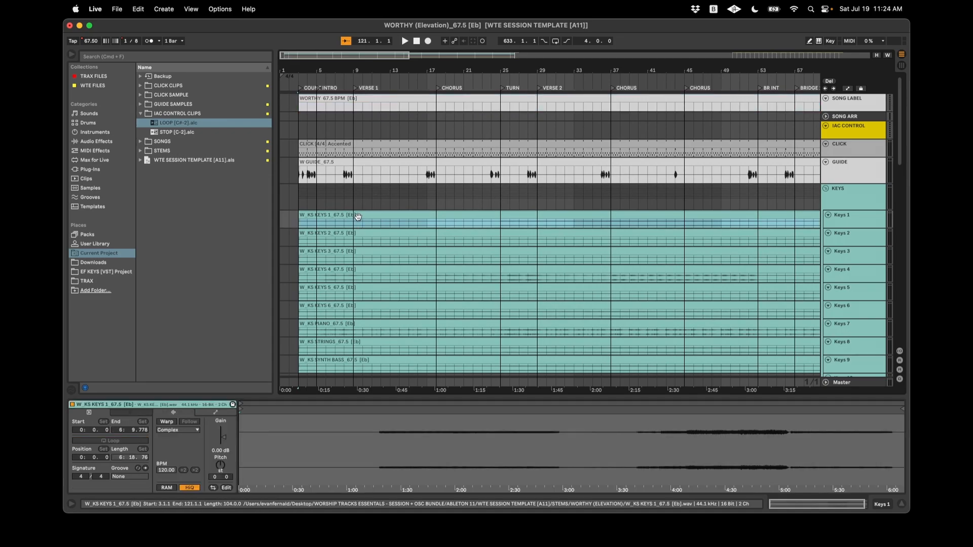
{"action": "key", "text": "minus"}
{"action": "key", "text": "minus"}
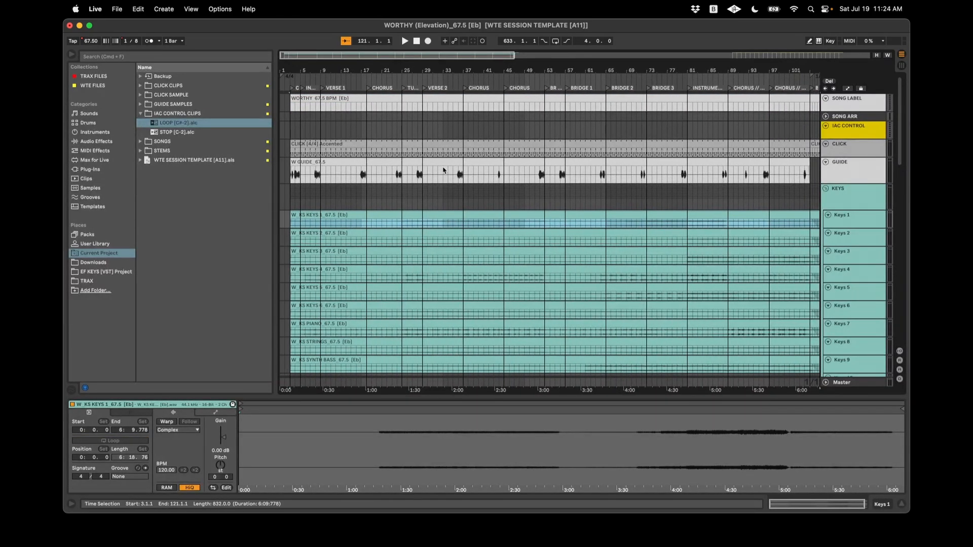
{"action": "key", "text": "minus"}
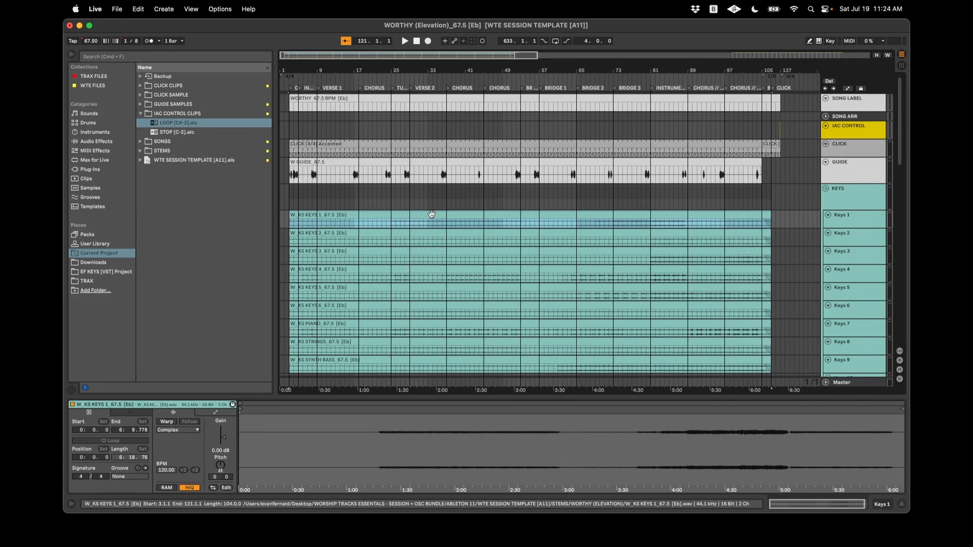
{"action": "scroll", "coordinate": [514, 312], "scroll_direction": "down", "scroll_amount": 1}
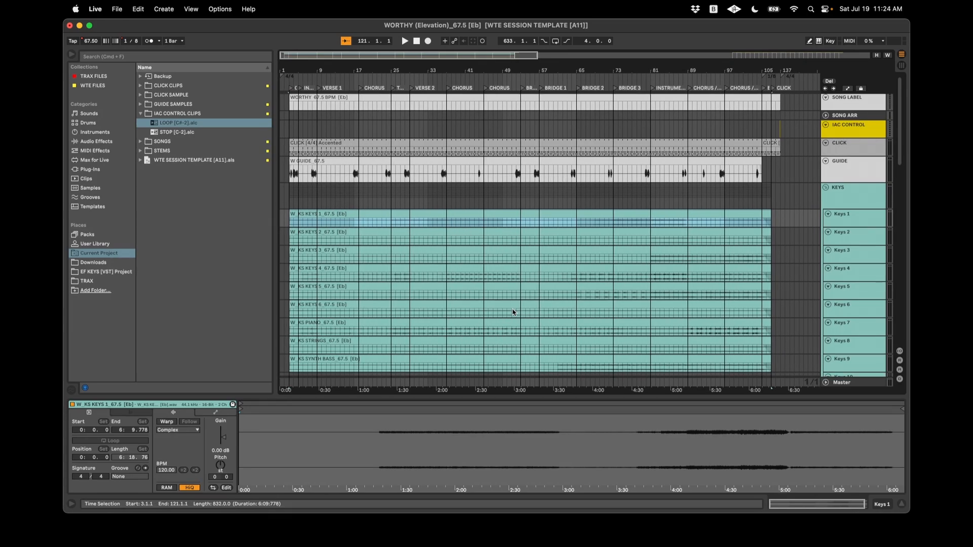
{"action": "scroll", "coordinate": [513, 312], "scroll_direction": "up", "scroll_amount": 1}
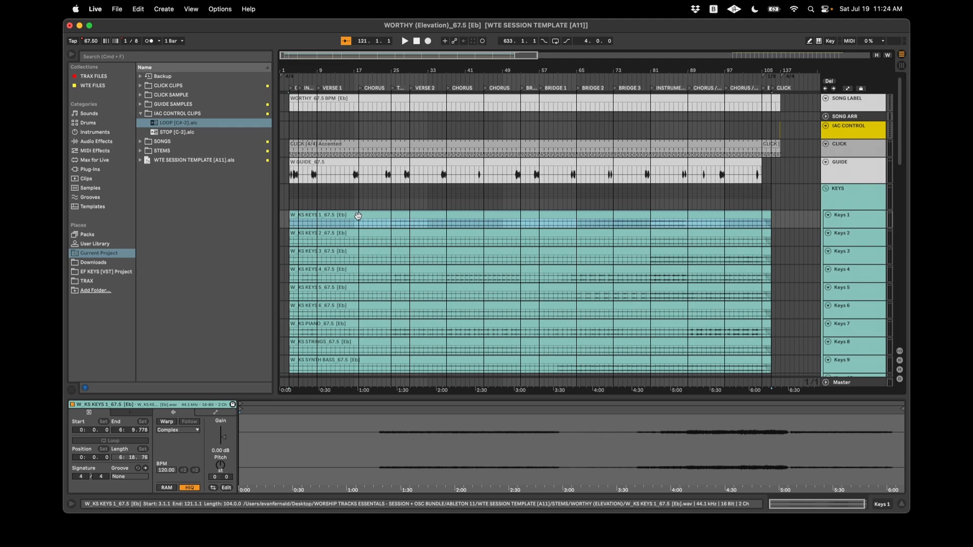
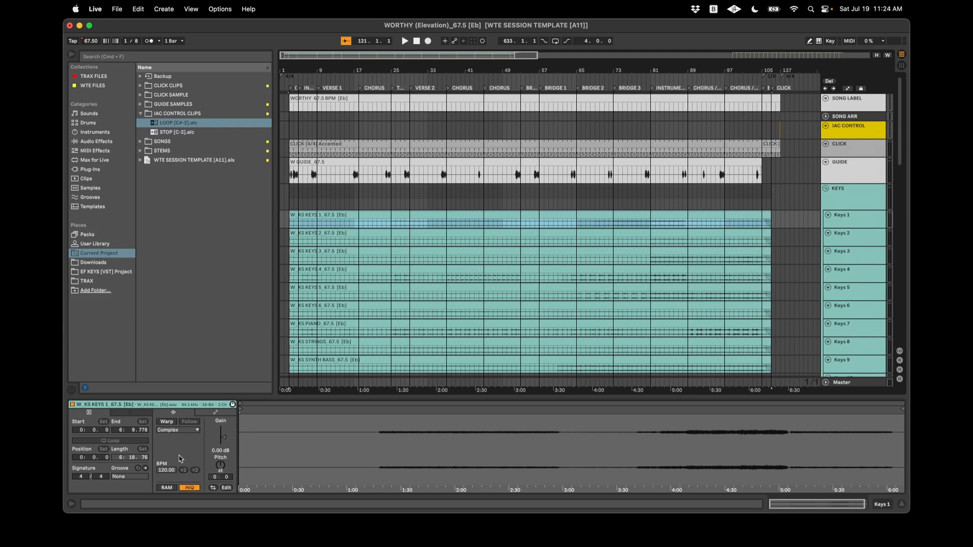
{"action": "scroll", "coordinate": [496, 228], "scroll_direction": "down", "scroll_amount": 5}
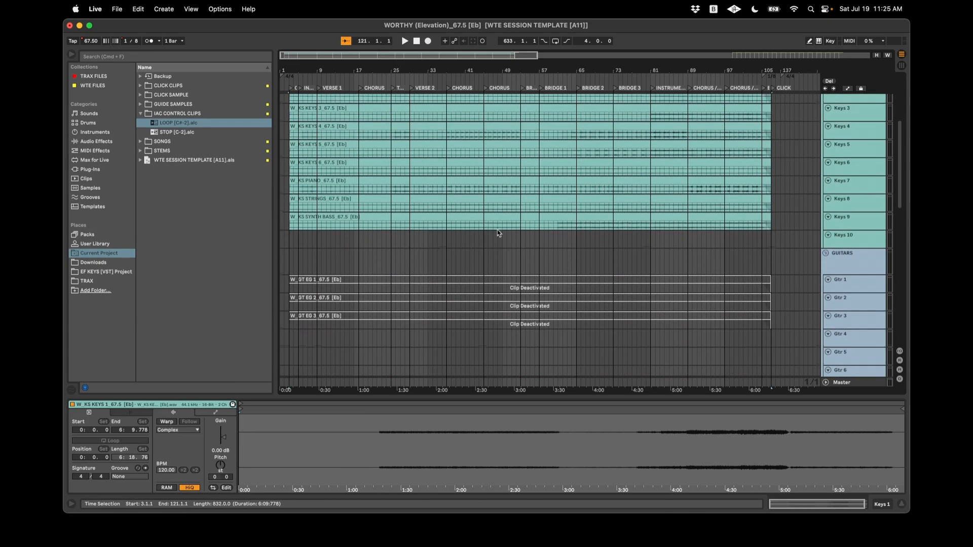
{"action": "scroll", "coordinate": [496, 230], "scroll_direction": "up", "scroll_amount": 5}
Turn on warping for the Keys 1 clip and transpose it up 4 semitones
{"action": "left_click", "coordinate": [483, 218]}
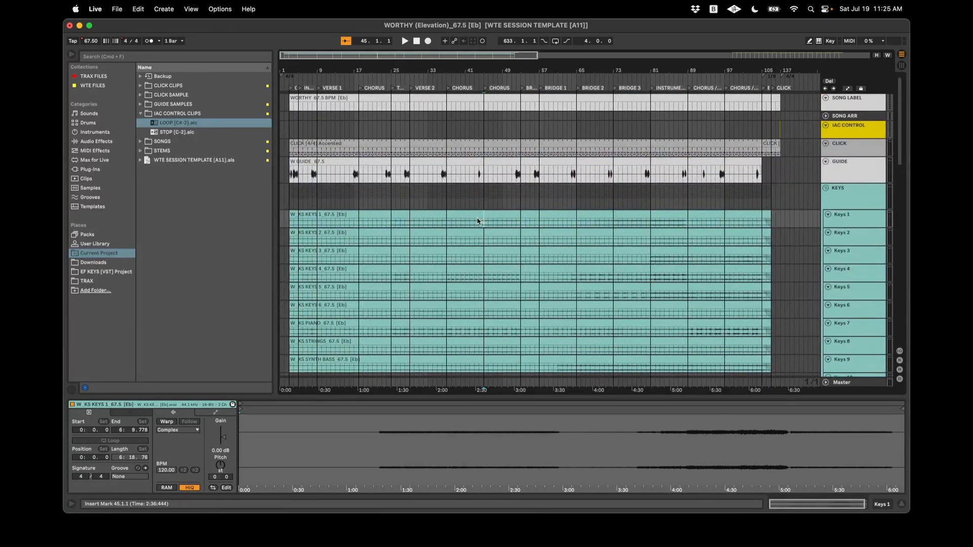
{"action": "left_click", "coordinate": [166, 422]}
{"action": "left_click", "coordinate": [220, 465]}
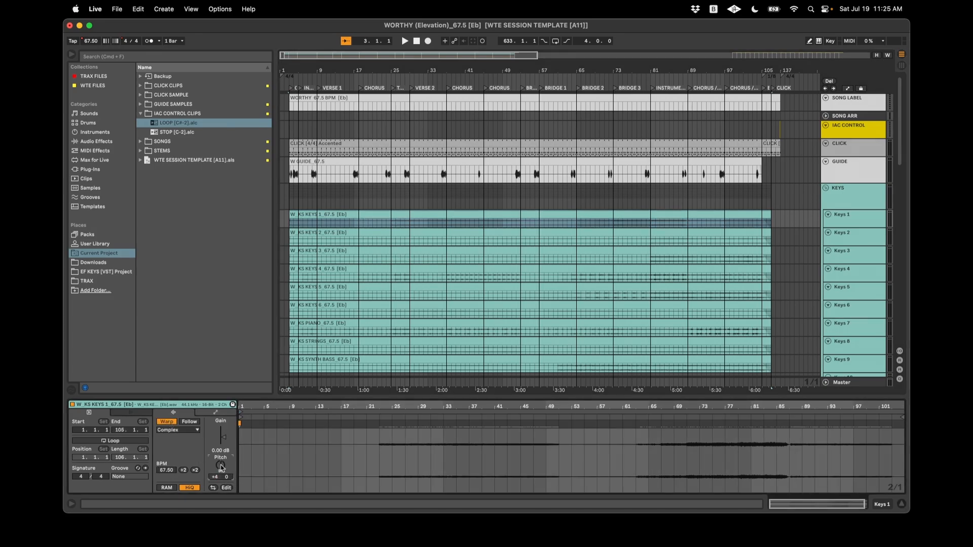
{"action": "left_click", "coordinate": [357, 217]}
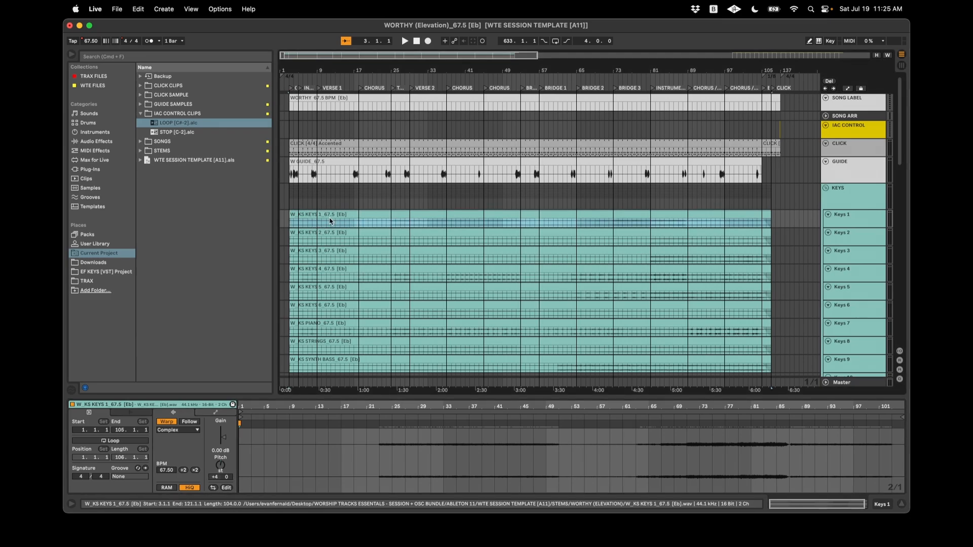
Rename the SONG LABEL clip as WORTHY 67.5 BPM [G]
{"action": "left_click", "coordinate": [343, 98]}
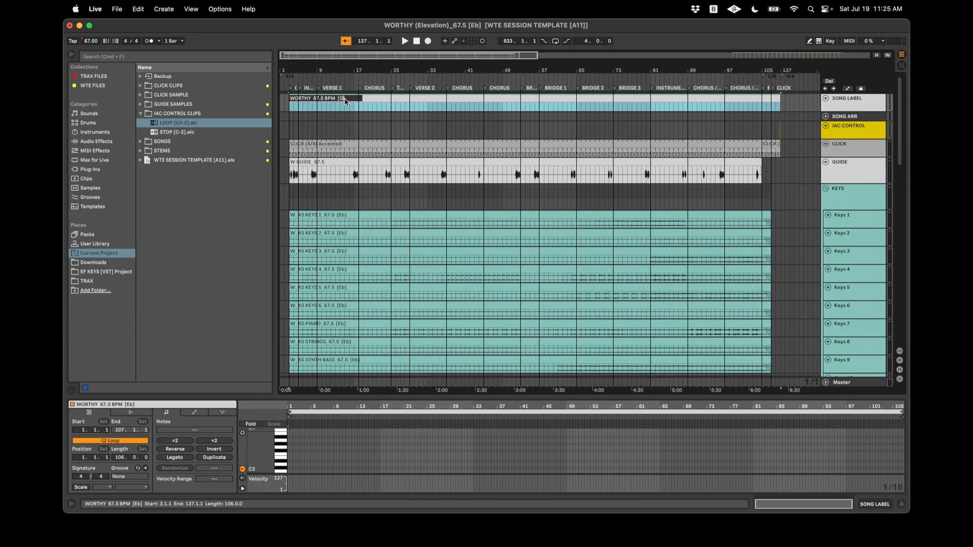
{"action": "key", "text": "Return"}
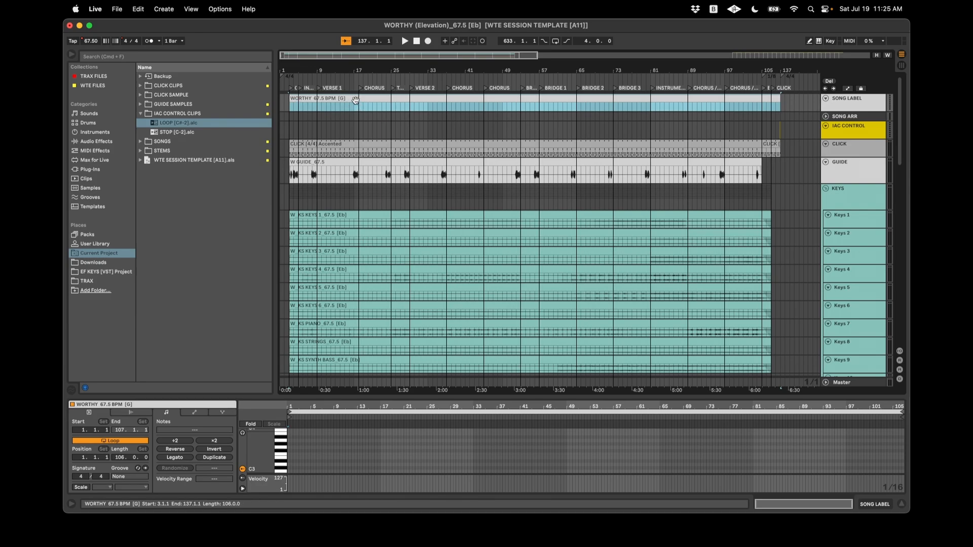
Reset the Keys 1 clip's transposition to 0 semitones and turn off its warping
{"action": "left_click", "coordinate": [353, 223]}
{"action": "scroll", "coordinate": [355, 221], "scroll_direction": "down", "scroll_amount": 5}
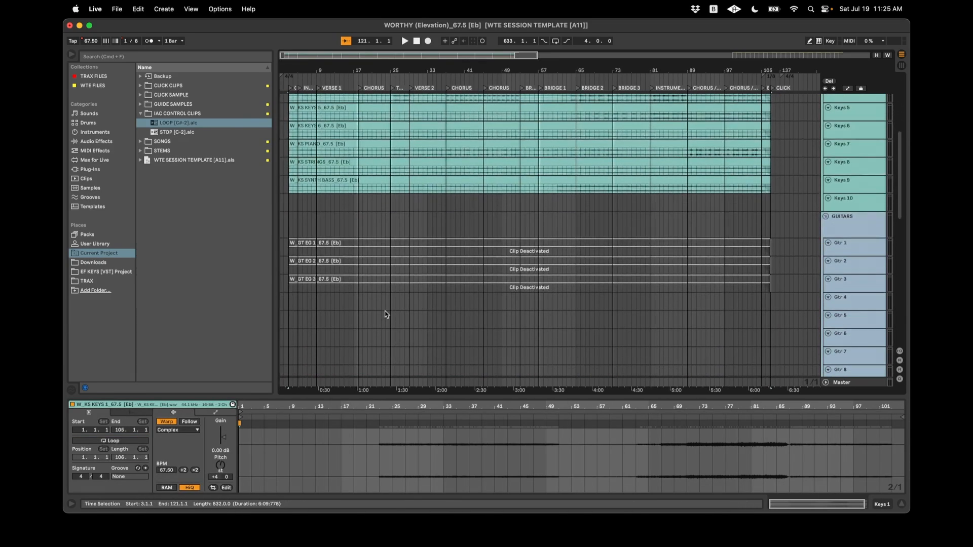
{"action": "scroll", "coordinate": [386, 315], "scroll_direction": "up", "scroll_amount": 5}
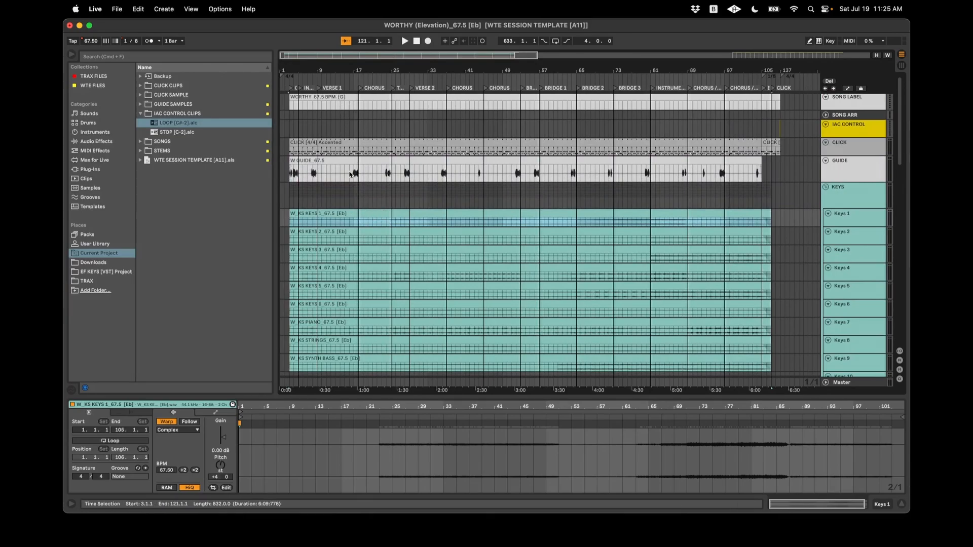
{"action": "scroll", "coordinate": [348, 122], "scroll_direction": "up", "scroll_amount": 1}
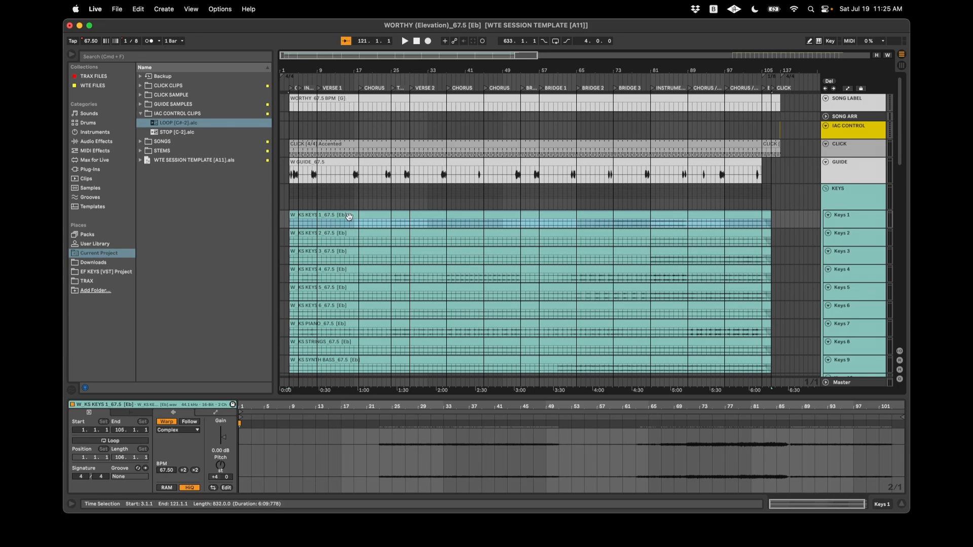
{"action": "left_click", "coordinate": [222, 464]}
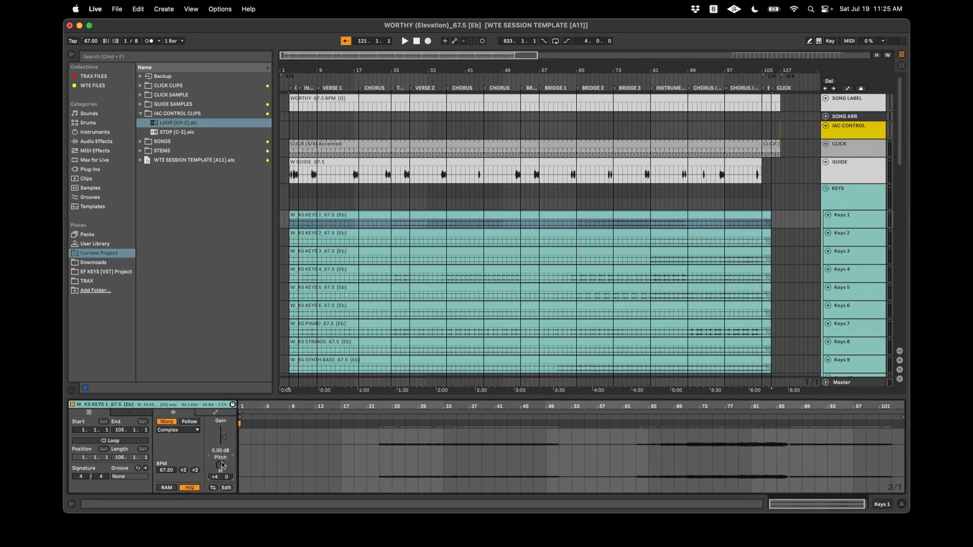
{"action": "left_click", "coordinate": [167, 422]}
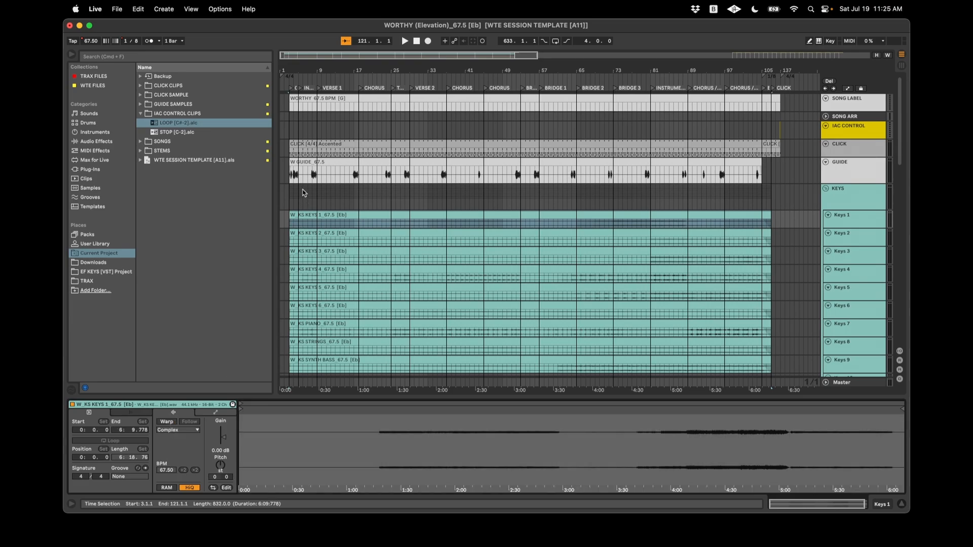
Hide the browser and rename the SONG LABEL clip back to WORTHY 67.5 BPM [Eb]
{"action": "left_click", "coordinate": [72, 55]}
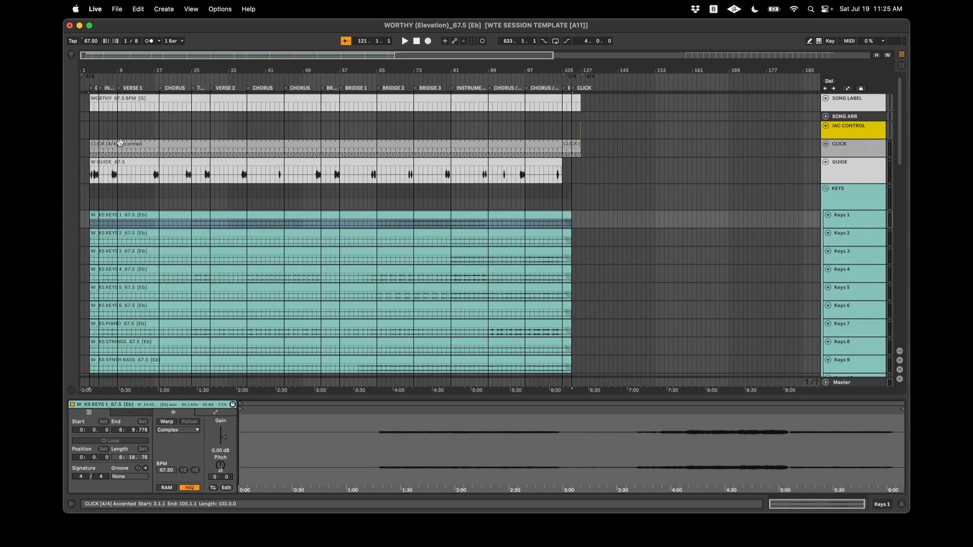
{"action": "scroll", "coordinate": [120, 141], "scroll_direction": "up", "scroll_amount": 5}
{"action": "scroll", "coordinate": [120, 141], "scroll_direction": "left", "scroll_amount": 3}
{"action": "scroll", "coordinate": [120, 141], "scroll_direction": "down", "scroll_amount": 5}
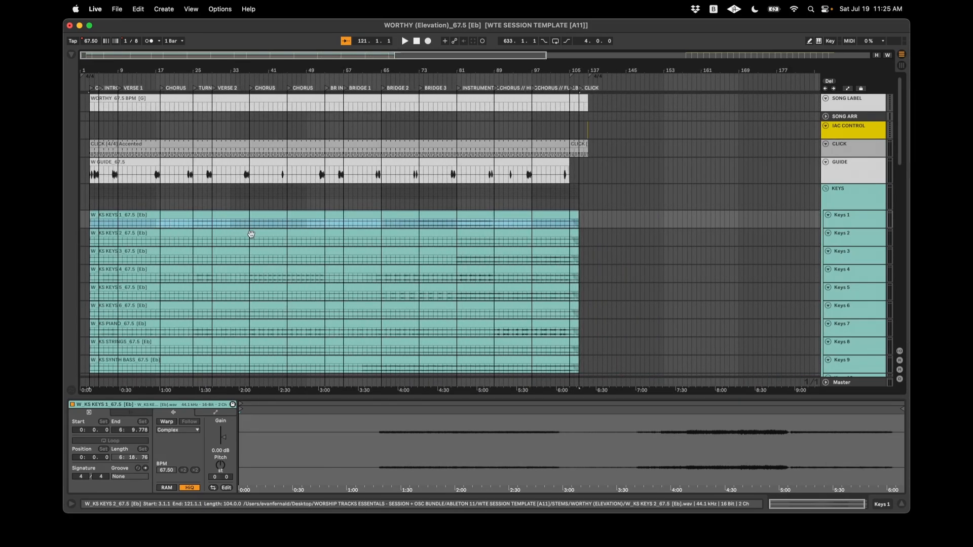
{"action": "left_click", "coordinate": [144, 101]}
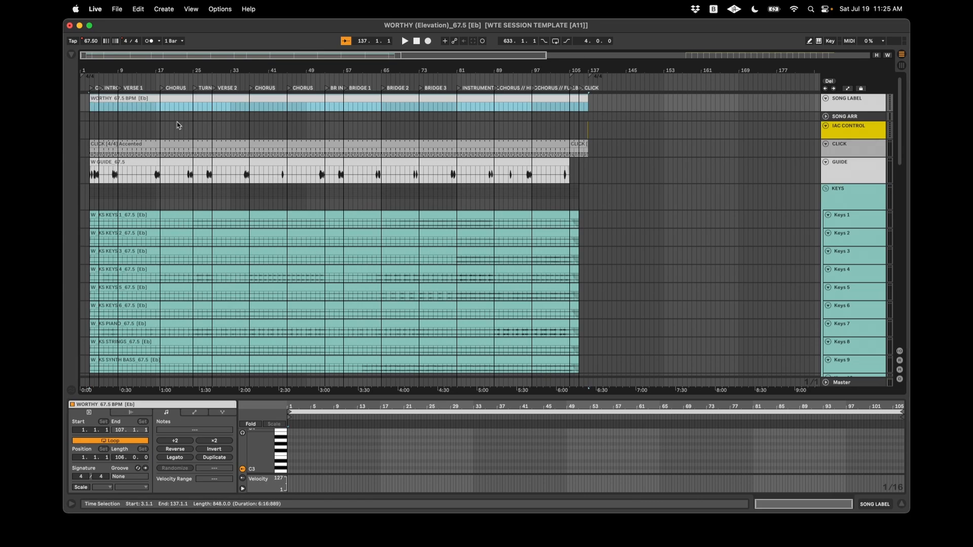
Insert an empty MIDI clip on the SONG ARR track spanning bar 3 to bar 137
{"action": "left_click", "coordinate": [901, 504]}
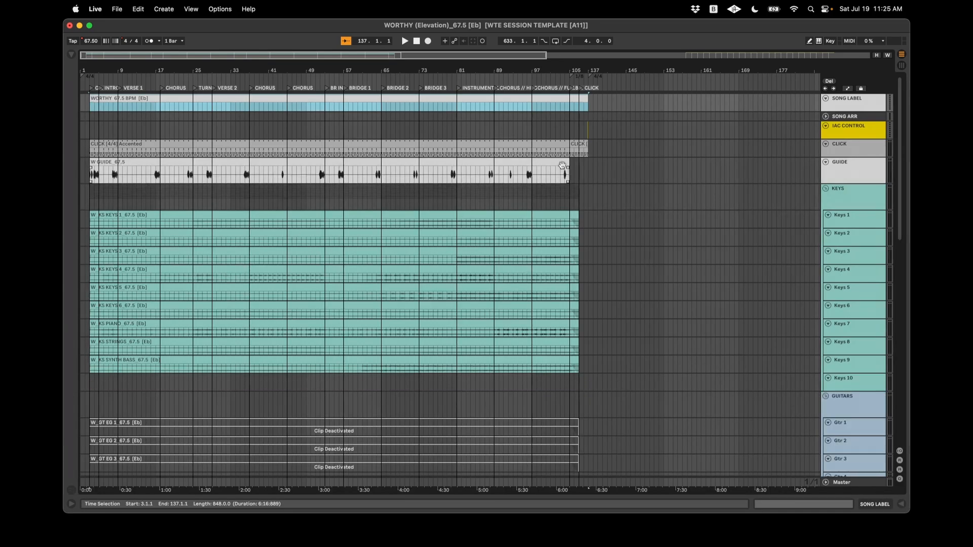
{"action": "left_click", "coordinate": [589, 118]}
{"action": "scroll", "coordinate": [589, 117], "scroll_direction": "up", "scroll_amount": 5}
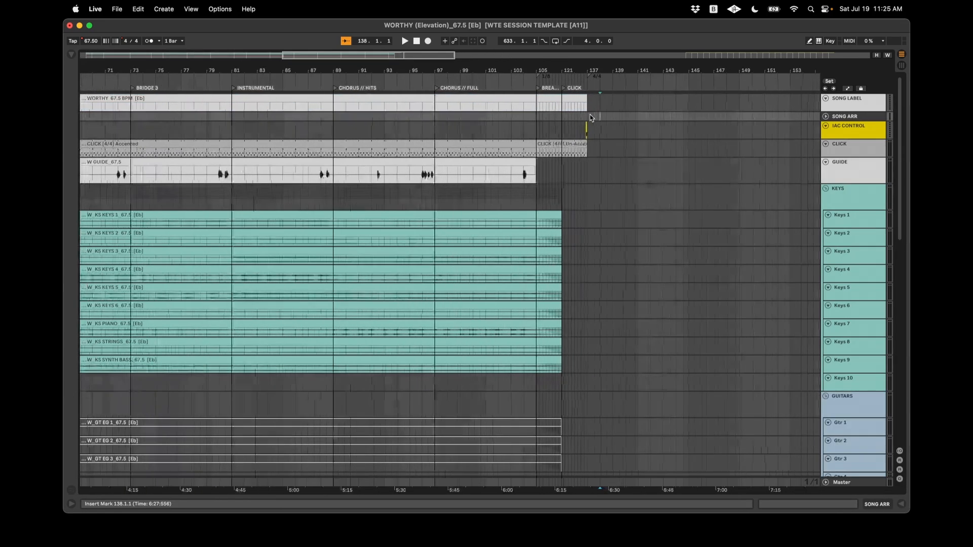
{"action": "scroll", "coordinate": [589, 117], "scroll_direction": "down", "scroll_amount": 3}
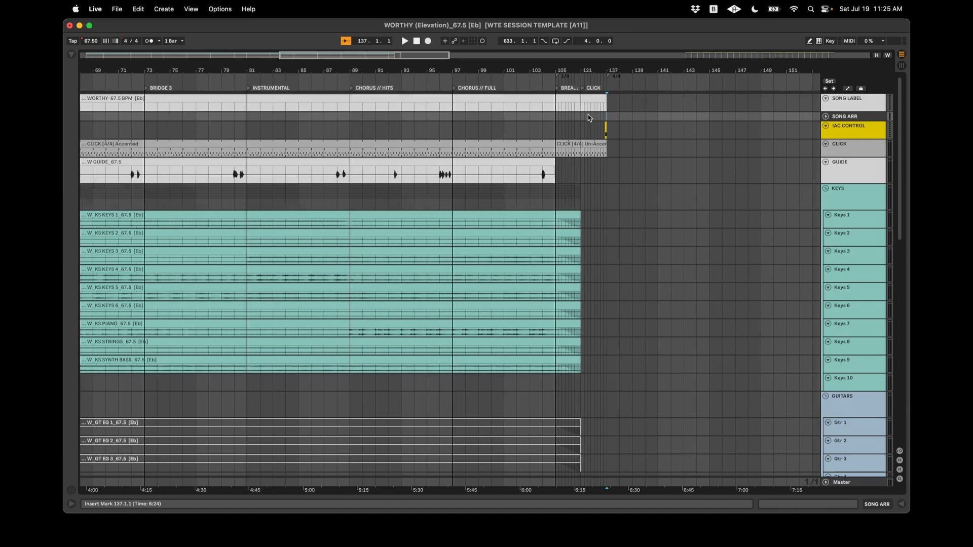
{"action": "scroll", "coordinate": [589, 118], "scroll_direction": "left", "scroll_amount": 15}
{"action": "left_click", "coordinate": [103, 118], "text": "shift"}
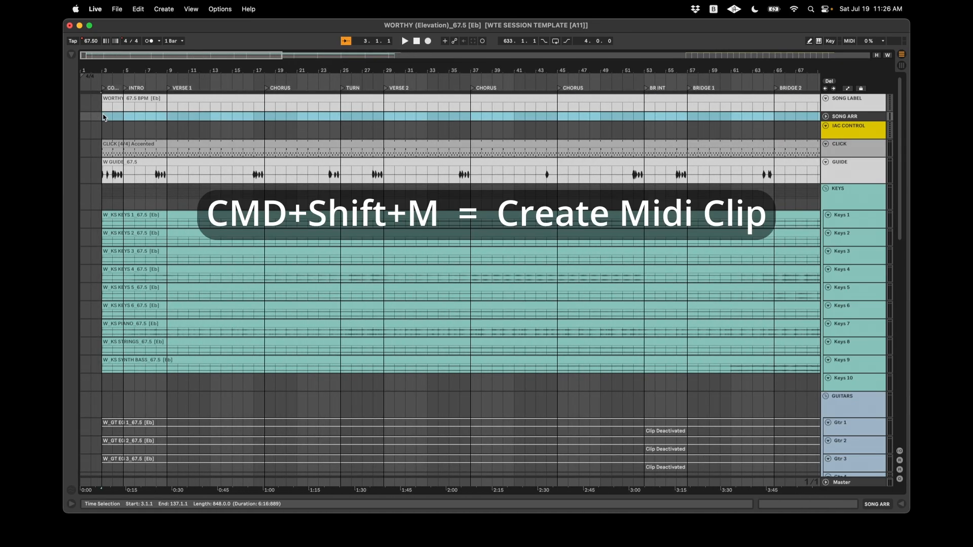
{"action": "key", "text": "super+shift+m"}
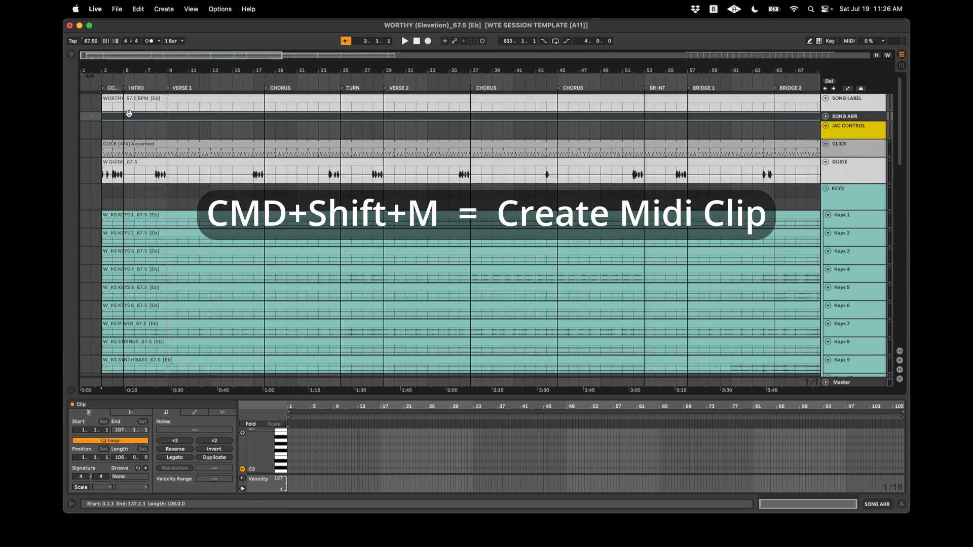
Unfold the SONG ARR track and split its clip at the INTRO locator, bar 5
{"action": "left_click", "coordinate": [826, 116]}
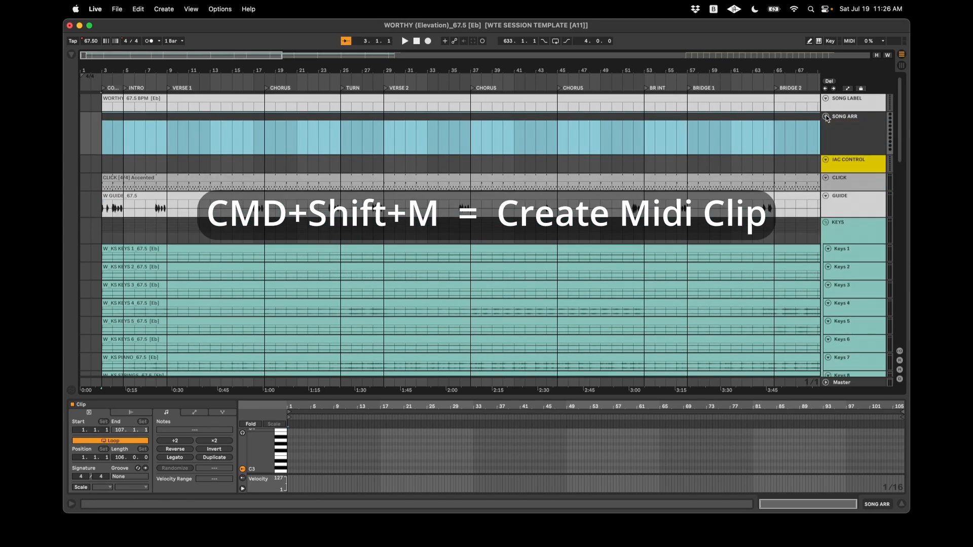
{"action": "left_click", "coordinate": [124, 134]}
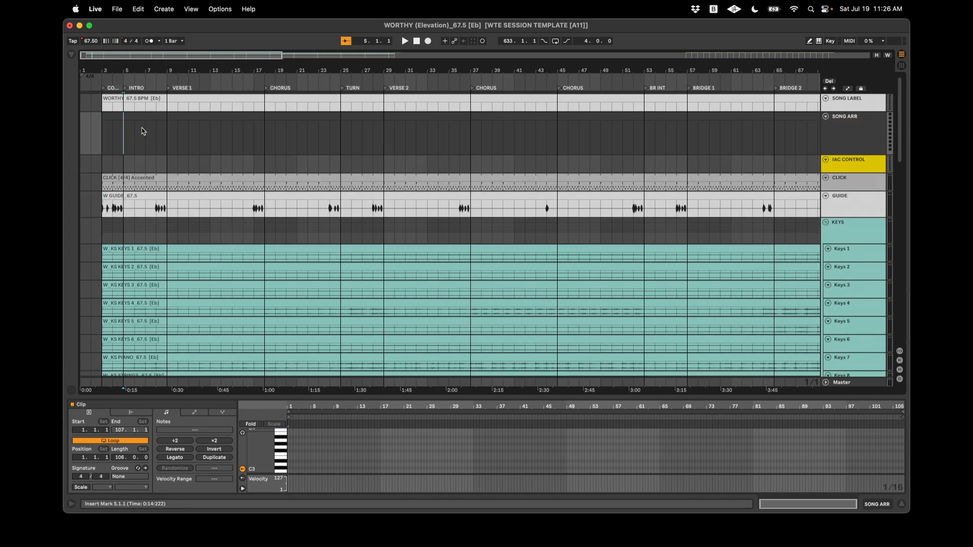
{"action": "left_click", "coordinate": [155, 115]}
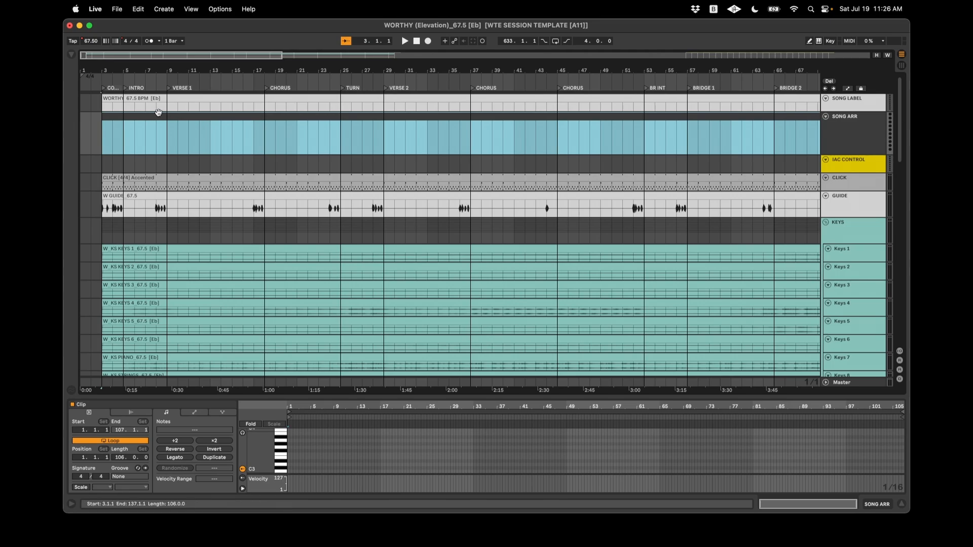
{"action": "key", "text": "Delete"}
{"action": "left_click", "coordinate": [119, 138]}
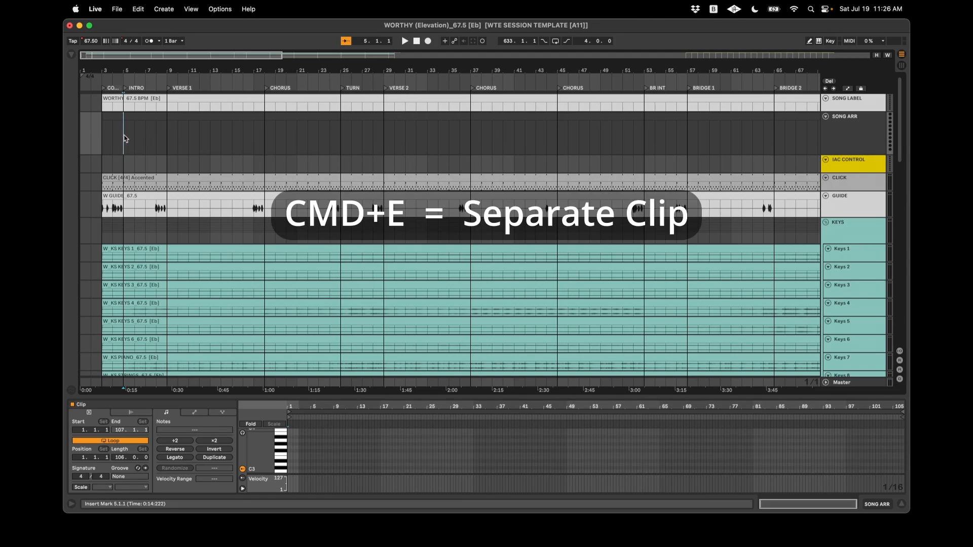
{"action": "left_click_drag", "start_coordinate": [126, 138], "coordinate": [106, 118]}
{"action": "key", "text": "super+shift+m"}
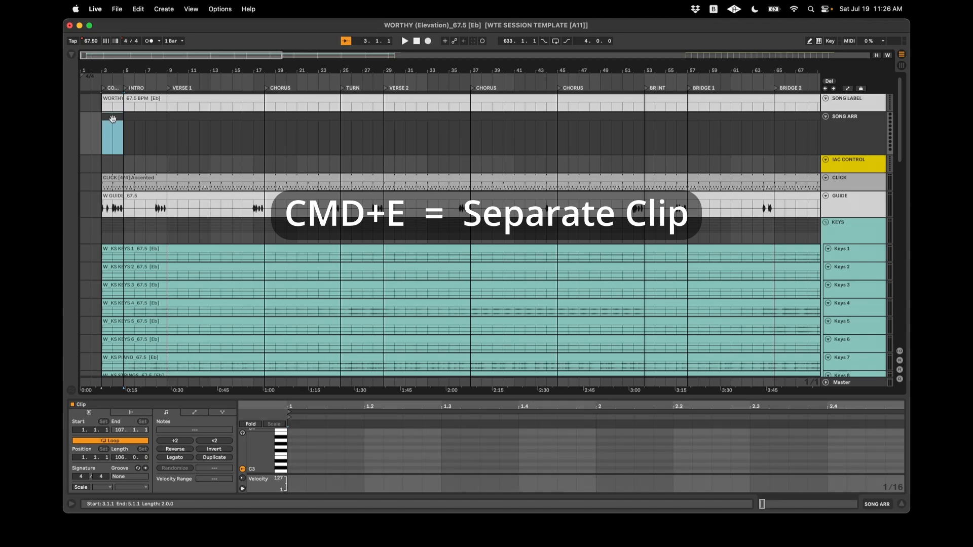
{"action": "left_click", "coordinate": [145, 119]}
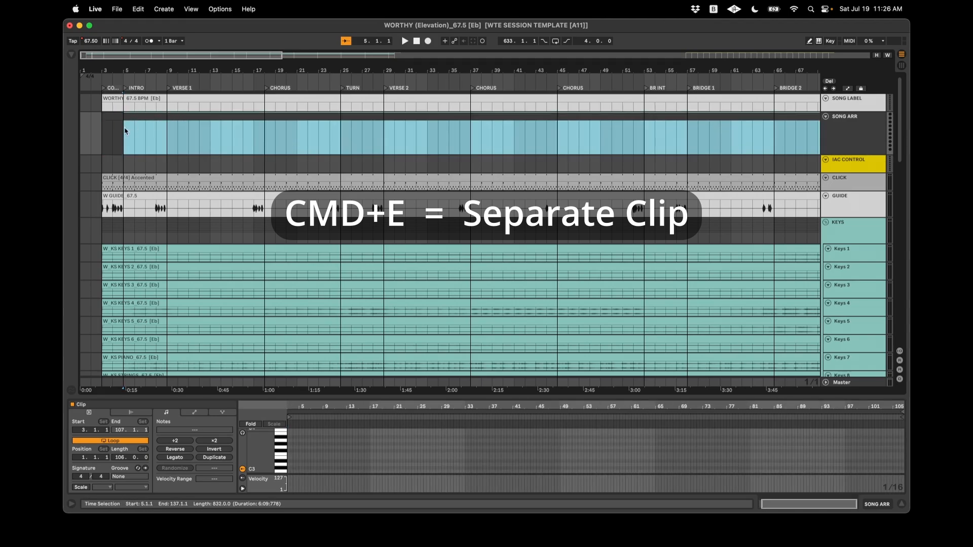
{"action": "left_click", "coordinate": [113, 116]}
Split the SONG ARR clip at the VERSE 1, CHORUS, TURN and VERSE 2 locators, bars 9, 18, 25 and 29
{"action": "left_click", "coordinate": [170, 143]}
{"action": "key", "text": "super+e"}
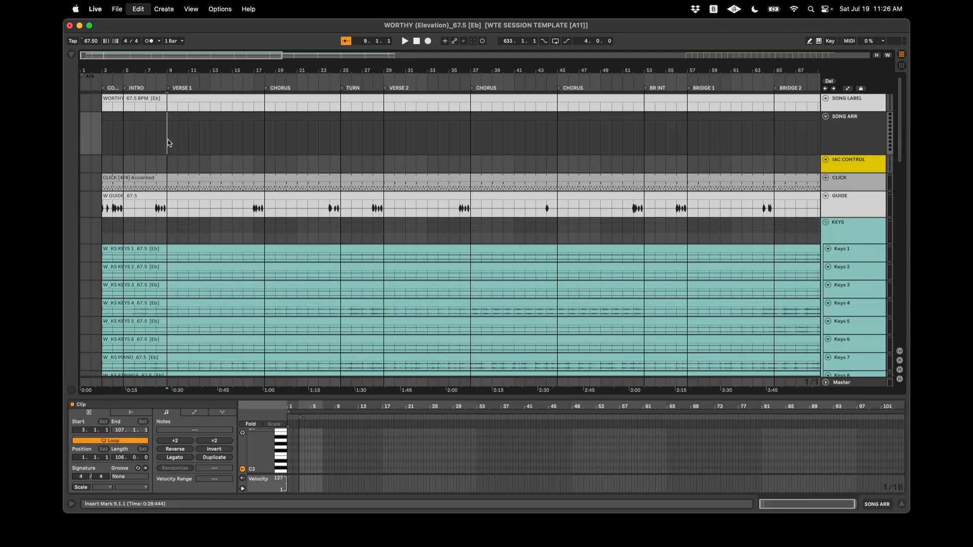
{"action": "left_click", "coordinate": [152, 116]}
{"action": "left_click", "coordinate": [266, 146]}
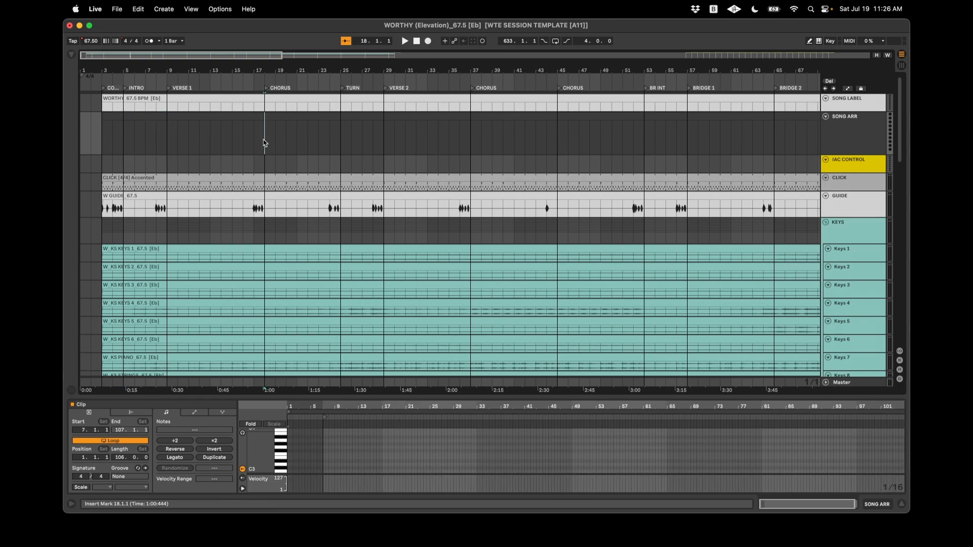
{"action": "key", "text": "super+e"}
{"action": "left_click", "coordinate": [340, 145]}
{"action": "key", "text": "super+e"}
{"action": "left_click", "coordinate": [384, 139]}
{"action": "key", "text": "super+e"}
Split the SONG ARR clip at both CHORUS locators after VERSE 2, BR INT and BRIDGE 1, bars 37, 45, 53 and 57
{"action": "left_click", "coordinate": [472, 139]}
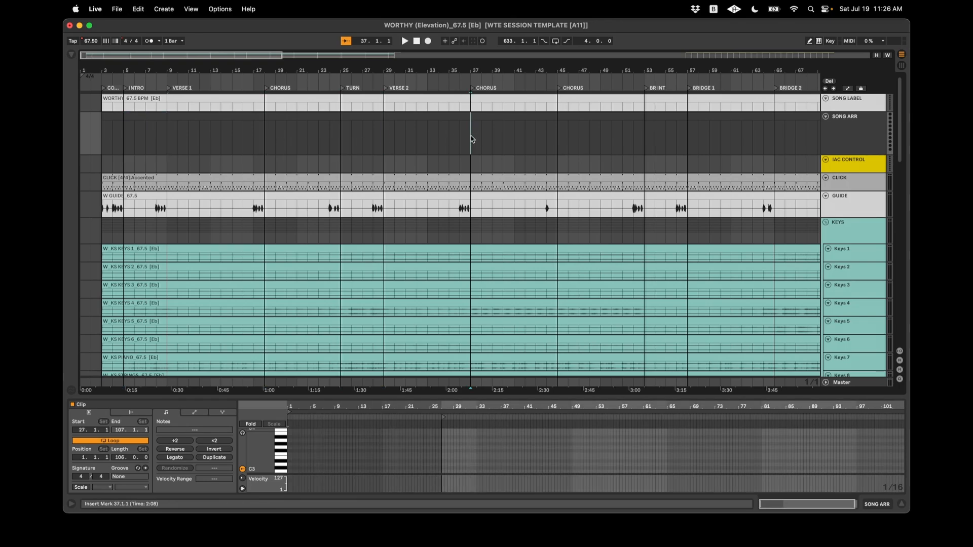
{"action": "key", "text": "super+e"}
{"action": "left_click", "coordinate": [559, 140]}
{"action": "key", "text": "super+e"}
{"action": "scroll", "coordinate": [557, 140], "scroll_direction": "right", "scroll_amount": 5}
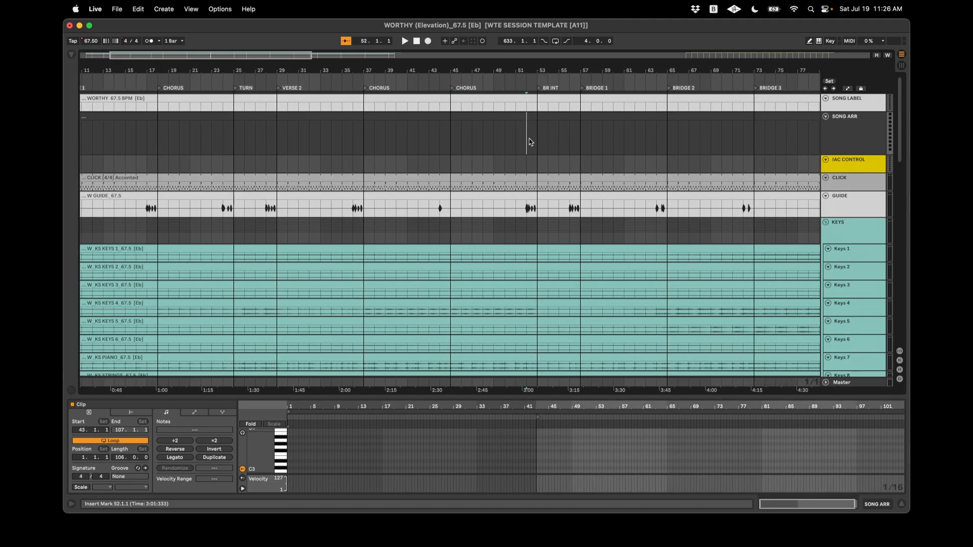
{"action": "left_click", "coordinate": [537, 143]}
{"action": "key", "text": "super+e"}
{"action": "left_click", "coordinate": [580, 143]}
{"action": "key", "text": "super+e"}
Split the SONG ARR clip at the BRIDGE 2, BRIDGE 3 and INSTRUMENTAL locators, bars 65, 73 and 81
{"action": "scroll", "coordinate": [578, 143], "scroll_direction": "right", "scroll_amount": 5}
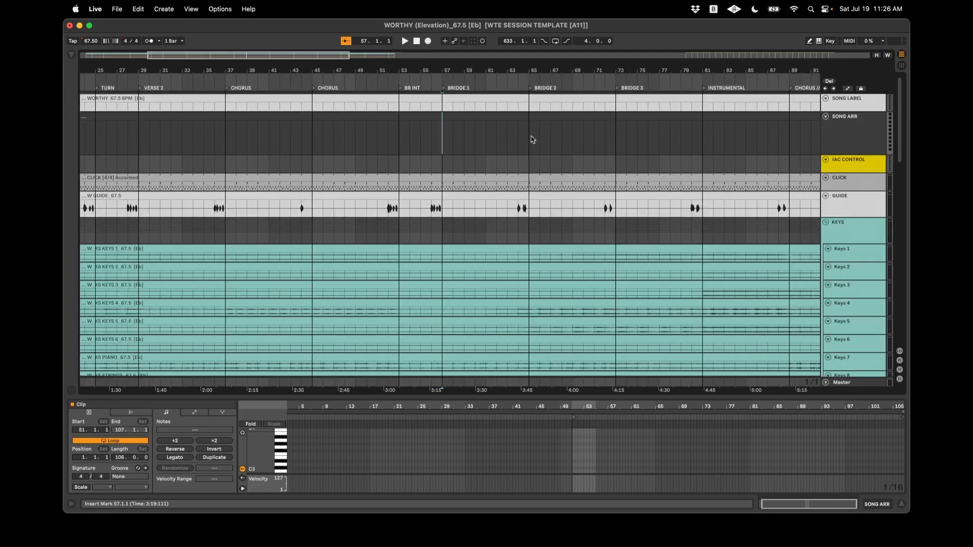
{"action": "left_click", "coordinate": [529, 142]}
{"action": "key", "text": "super+e"}
{"action": "left_click", "coordinate": [616, 141]}
{"action": "key", "text": "super+e"}
{"action": "left_click", "coordinate": [700, 141]}
{"action": "key", "text": "super+e"}
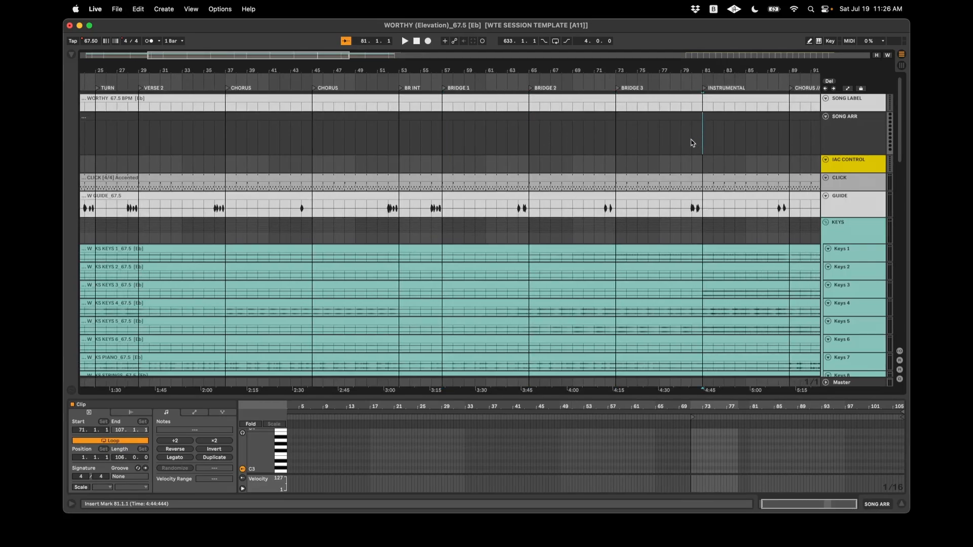
Split the SONG ARR clip at the CHORUS // HITS and CHORUS // FULL locators, bars 89 and 97
{"action": "scroll", "coordinate": [684, 144], "scroll_direction": "right", "scroll_amount": 5}
{"action": "left_click", "coordinate": [633, 143]}
{"action": "key", "text": "super+e"}
{"action": "scroll", "coordinate": [631, 138], "scroll_direction": "right", "scroll_amount": 5}
{"action": "scroll", "coordinate": [631, 138], "scroll_direction": "right", "scroll_amount": 2}
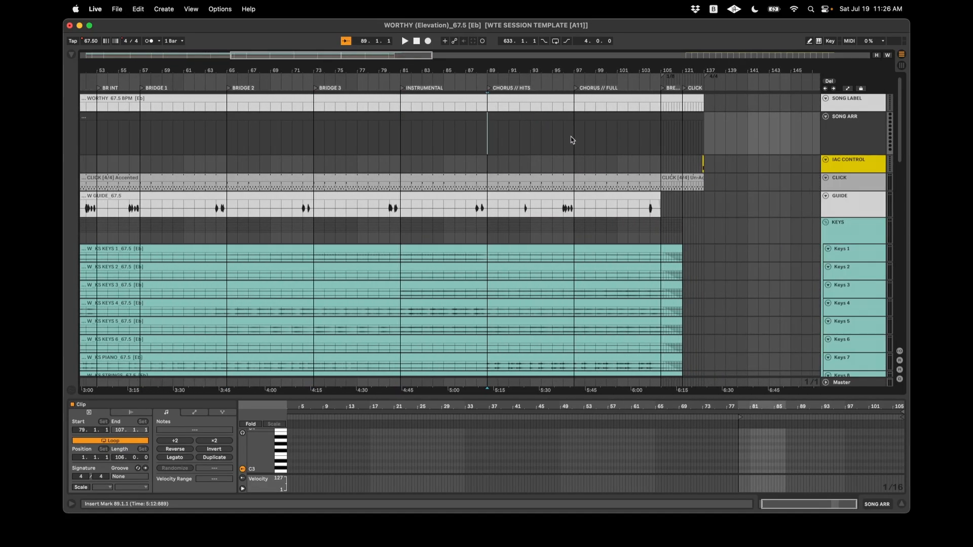
{"action": "left_click", "coordinate": [574, 141]}
{"action": "key", "text": "super+e"}
Split the SONG ARR clip at the BREAKDOWN and CLICK locators, bars 105 and 121
{"action": "left_click", "coordinate": [661, 136]}
{"action": "key", "text": "super+e"}
{"action": "left_click", "coordinate": [685, 136]}
{"action": "scroll", "coordinate": [686, 136], "scroll_direction": "up", "scroll_amount": 5}
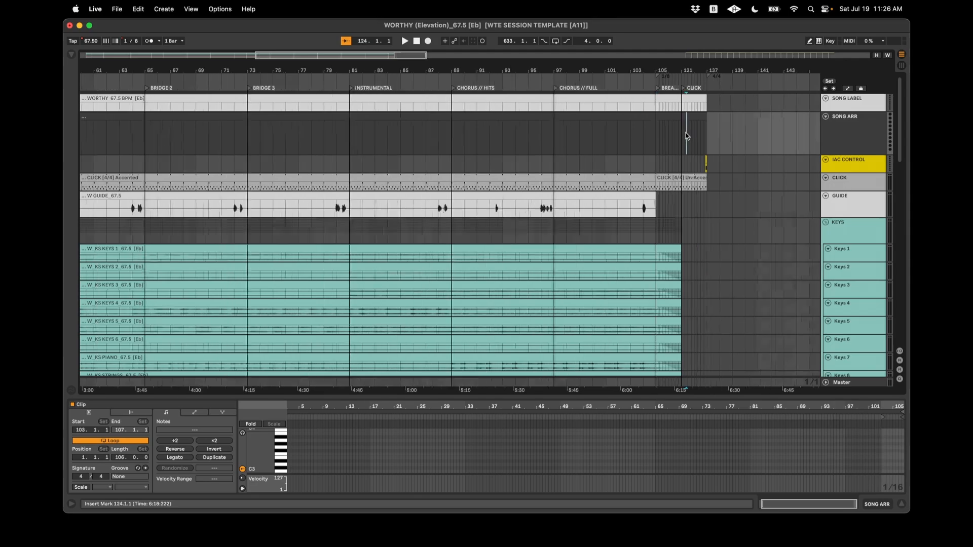
{"action": "left_click", "coordinate": [670, 136]}
{"action": "key", "text": "super+e"}
Rename the first three SONG ARR clips, starting at bar 3, as COUNT, INTRO and VERSE 1
{"action": "scroll", "coordinate": [672, 136], "scroll_direction": "left", "scroll_amount": 15}
{"action": "scroll", "coordinate": [670, 136], "scroll_direction": "left", "scroll_amount": 8}
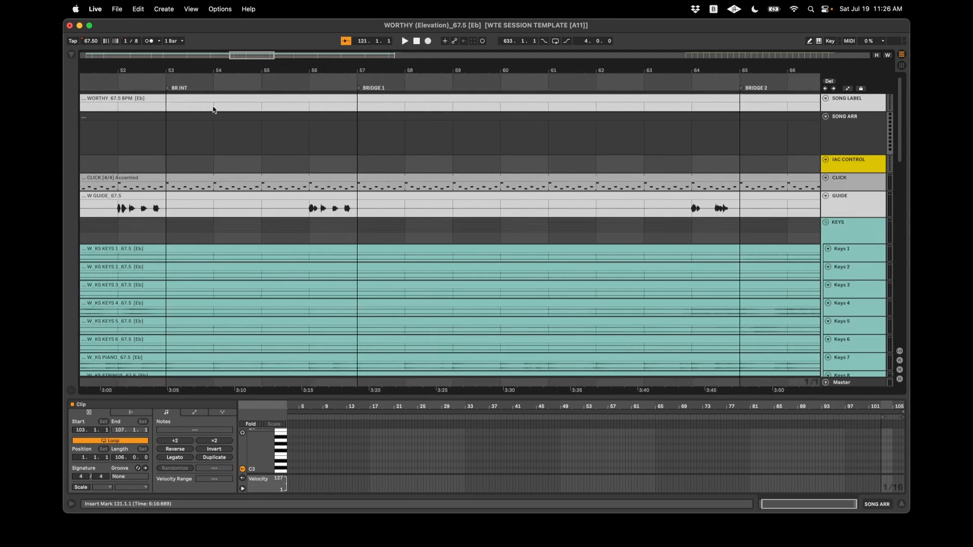
{"action": "scroll", "coordinate": [214, 110], "scroll_direction": "left", "scroll_amount": 15}
{"action": "scroll", "coordinate": [214, 110], "scroll_direction": "down", "scroll_amount": 5}
{"action": "left_click", "coordinate": [172, 114]}
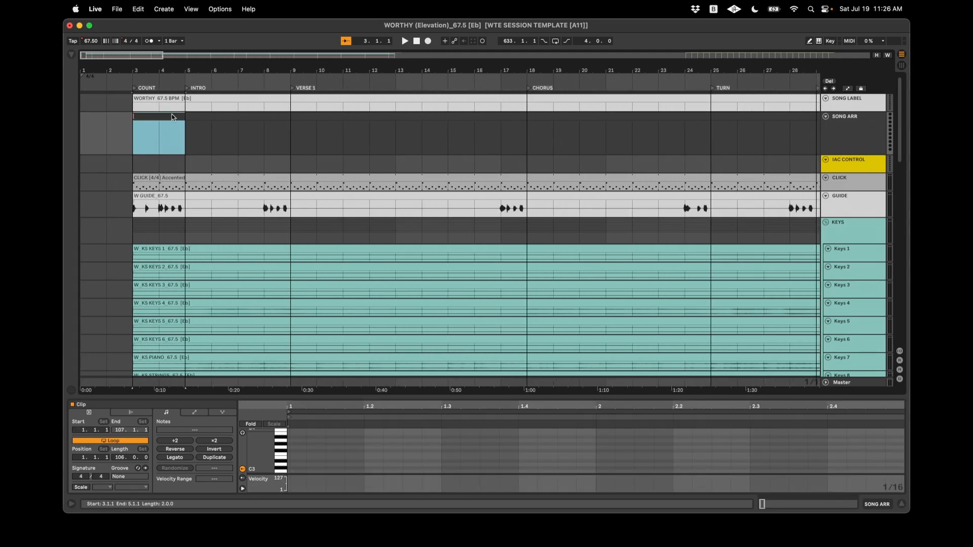
{"action": "type", "text": "COUNT"}
{"action": "key", "text": "Tab"}
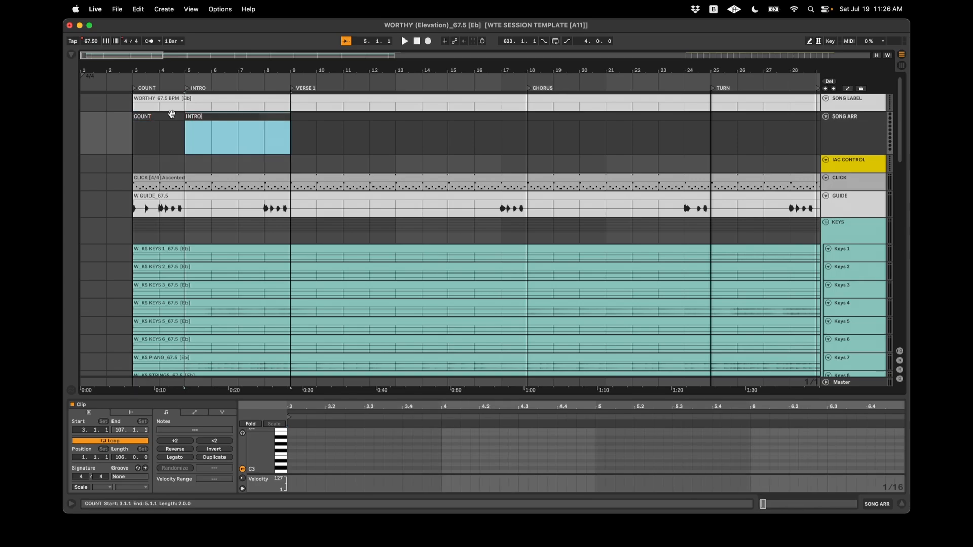
{"action": "key", "text": "Tab"}
{"action": "type", "text": "1"}
{"action": "key", "text": "Tab"}
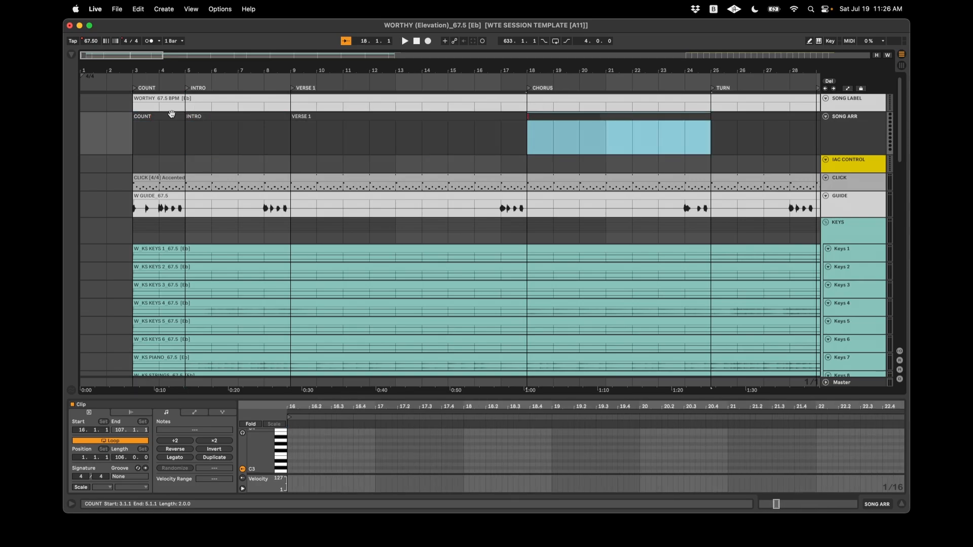
Rename the SONG ARR clips at bars 18, 25 and 29 as CHORUS, TURN and VERSE 2
{"action": "type", "text": "CHORUS"}
{"action": "key", "text": "Tab"}
{"action": "type", "text": "TURN"}
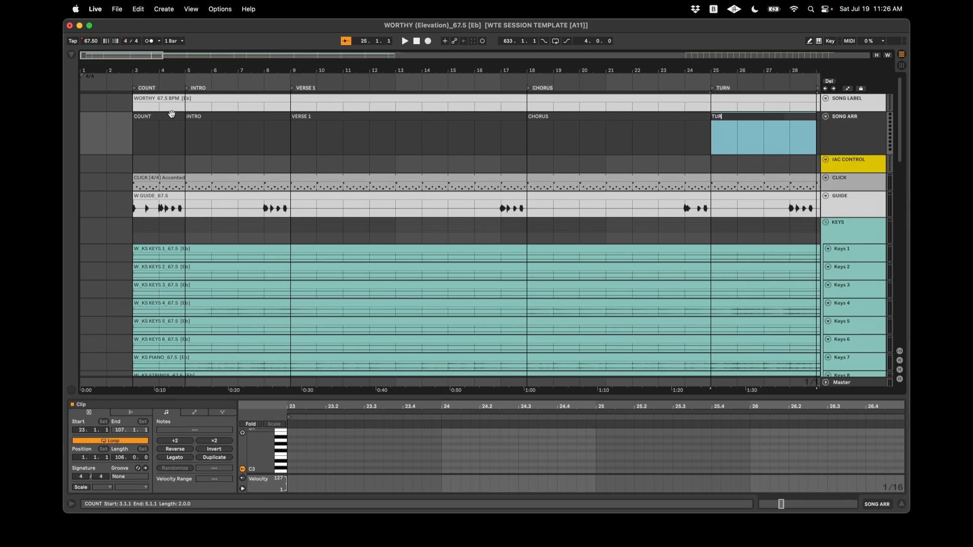
{"action": "key", "text": "Tab"}
{"action": "type", "text": "VERSE 2"}
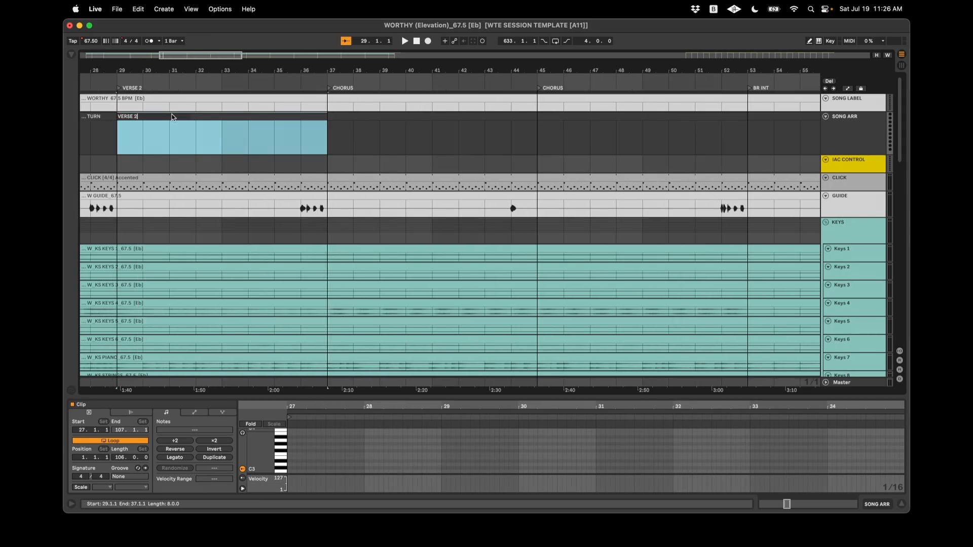
{"action": "key", "text": "Tab"}
Rename the SONG ARR clips at bars 37 and 45 as CHORUS and the one at bar 53 as BR INT
{"action": "type", "text": "CHORUS"}
{"action": "key", "text": "Tab"}
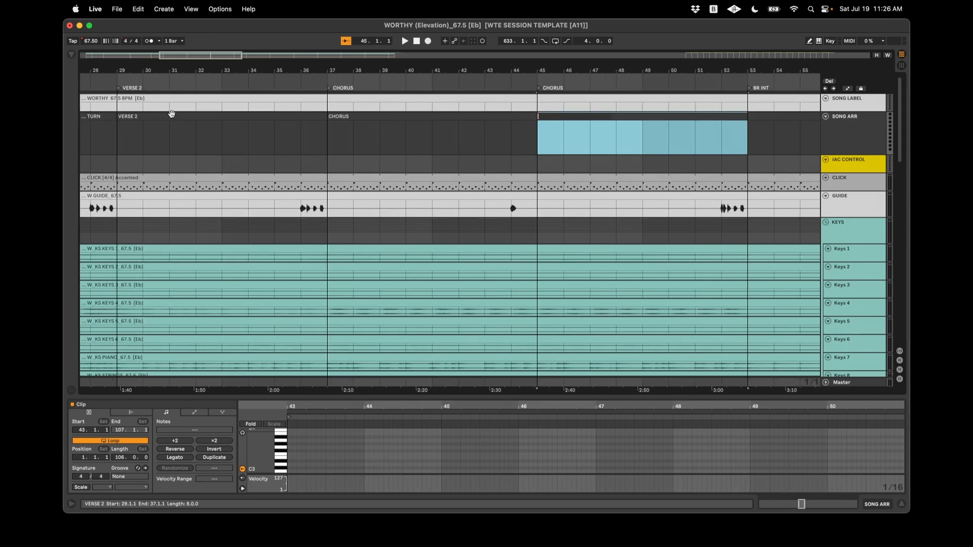
{"action": "type", "text": "CHORUS"}
{"action": "key", "text": "Tab"}
{"action": "type", "text": "BR"}
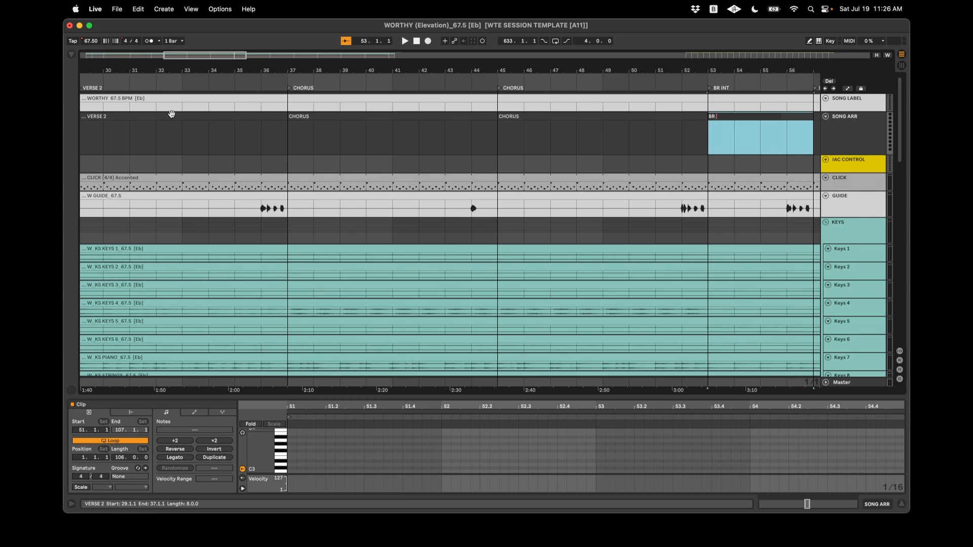
{"action": "type", "text": " INT"}
{"action": "key", "text": "Tab"}
Rename the SONG ARR clips at bars 57, 65 and 73 as BRIDGE 1, BRIDGE 2 and BRIDGE 3
{"action": "type", "text": "B"}
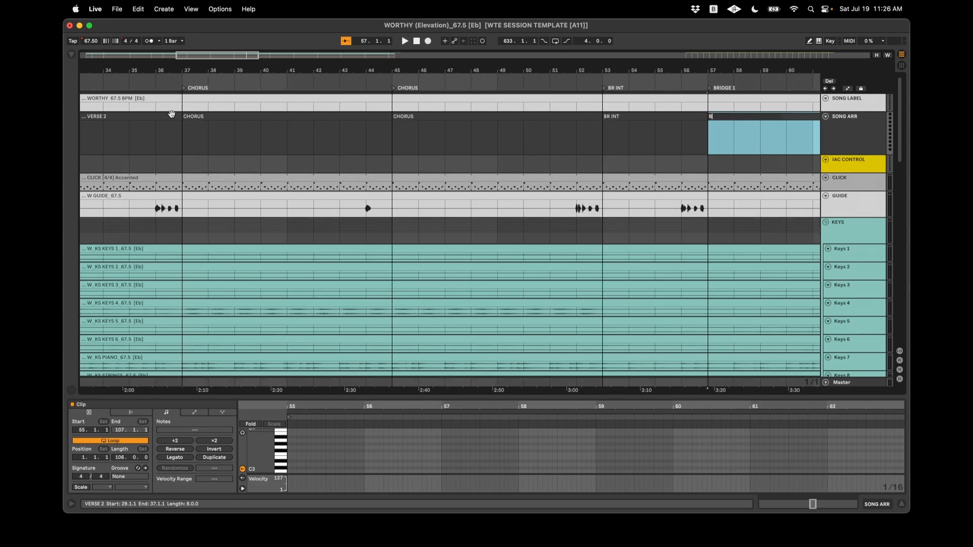
{"action": "type", "text": "RIDGE 1"}
{"action": "key", "text": "Tab"}
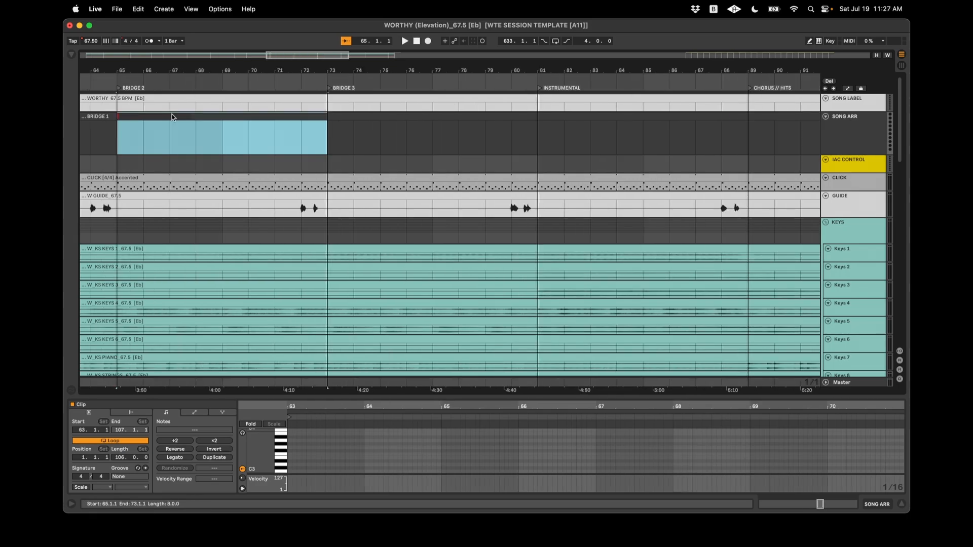
{"action": "type", "text": "BRIDGE 2"}
{"action": "key", "text": "Tab"}
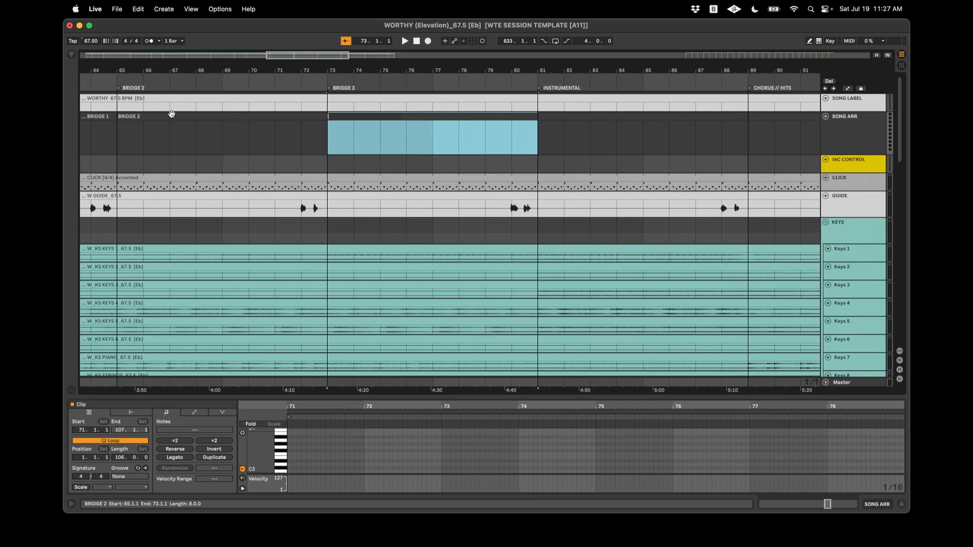
{"action": "type", "text": "BRIDGE 3"}
{"action": "key", "text": "Tab"}
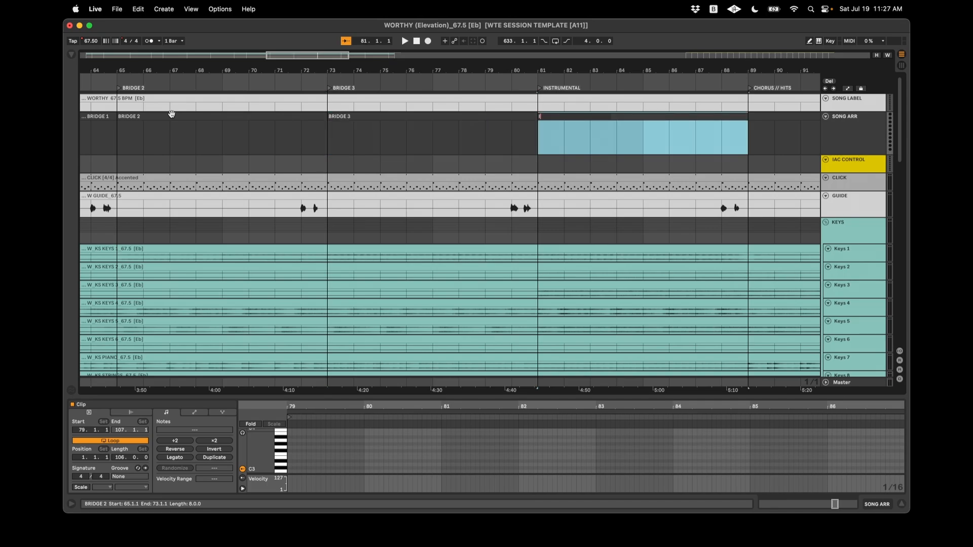
Rename the SONG ARR clips at bars 81, 89 and 97 as INSTRUMENTAL, CHORUS // HITS and CHORUS // FULL
{"action": "type", "text": "INSTRUMENTAL"}
{"action": "key", "text": "Tab"}
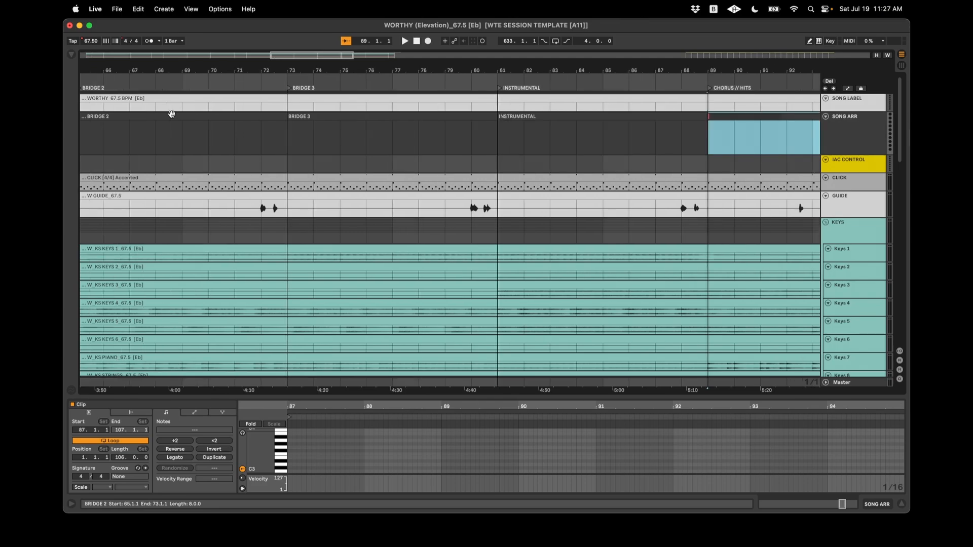
{"action": "type", "text": "CHORUS // HITS"}
{"action": "key", "text": "Tab"}
{"action": "type", "text": "CHORUS"}
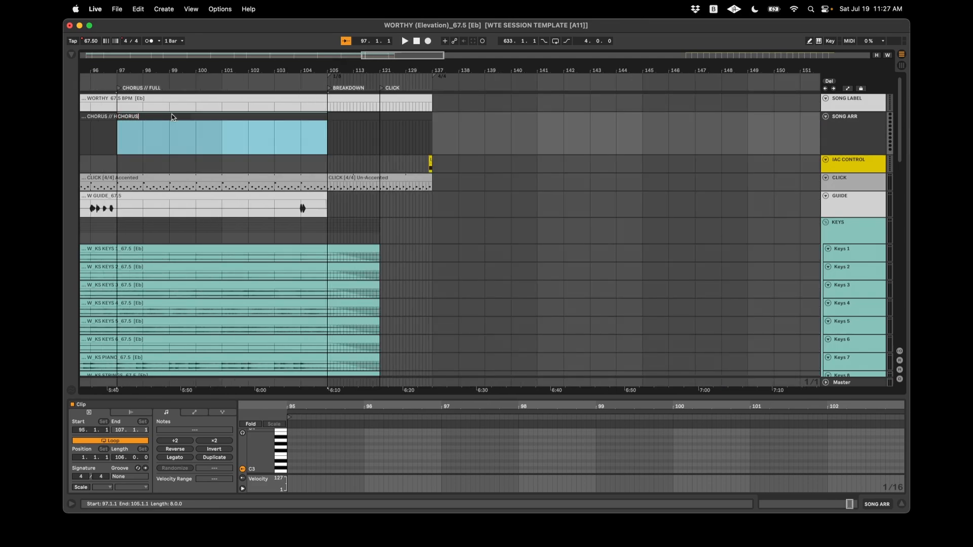
{"action": "type", "text": " // FULL"}
{"action": "key", "text": "Tab"}
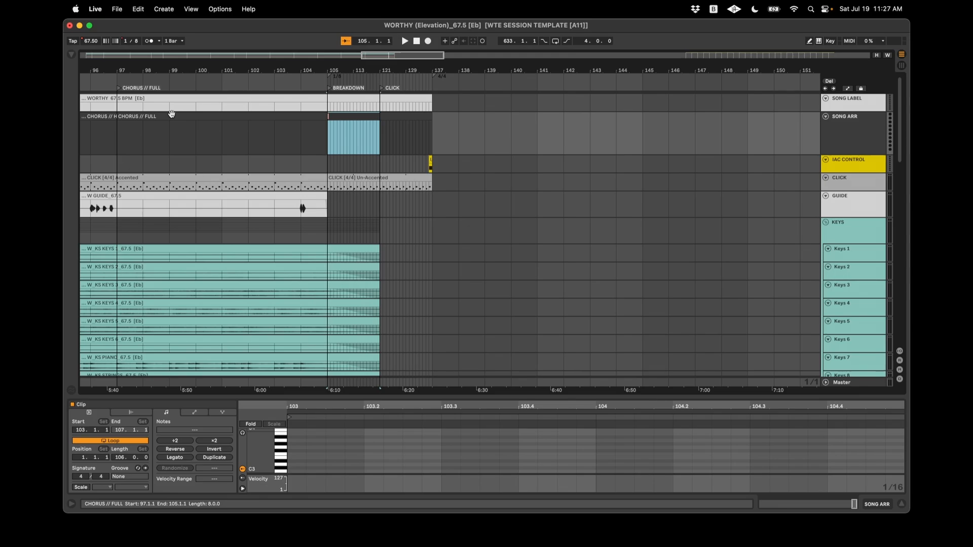
Rename the last two SONG ARR clips, at bars 105 and 121, as BREAKDOWN and CLICK
{"action": "type", "text": "BREAKDOWN"}
{"action": "key", "text": "Tab"}
{"action": "type", "text": "CLICK"}
{"action": "key", "text": "Return"}
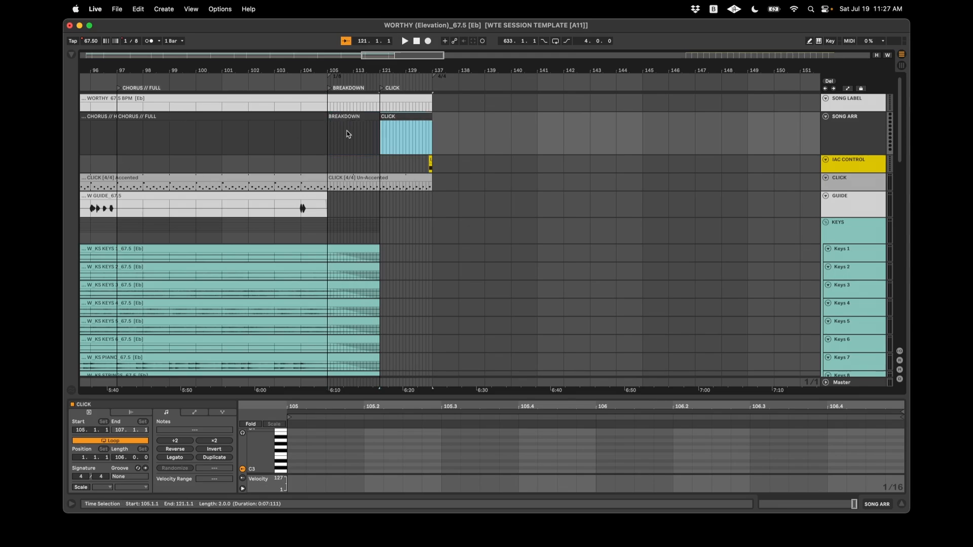
Color the BREAKDOWN clip dark red and the CLICK clip yellow on the SONG ARR track
{"action": "left_click", "coordinate": [349, 116]}
{"action": "right_click", "coordinate": [351, 118]}
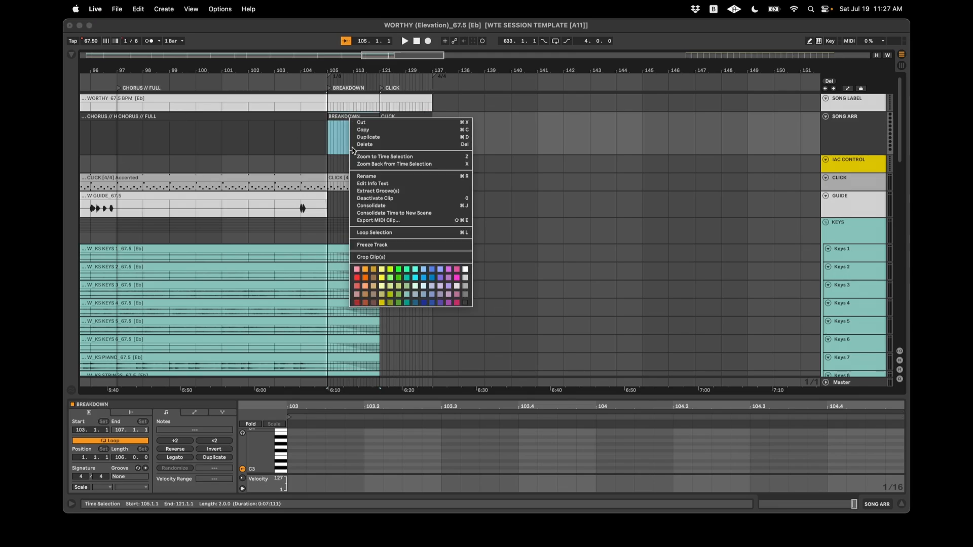
{"action": "left_click", "coordinate": [357, 303]}
{"action": "right_click", "coordinate": [397, 118]}
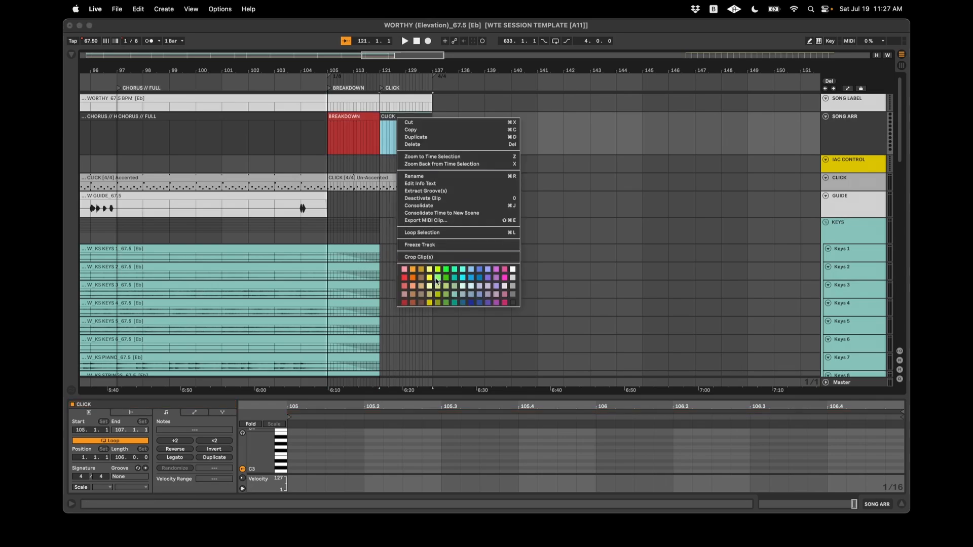
{"action": "left_click", "coordinate": [429, 303]}
{"action": "left_click", "coordinate": [399, 136]}
Fold the SONG ARR track back to its minimized height
{"action": "scroll", "coordinate": [399, 137], "scroll_direction": "left", "scroll_amount": 20}
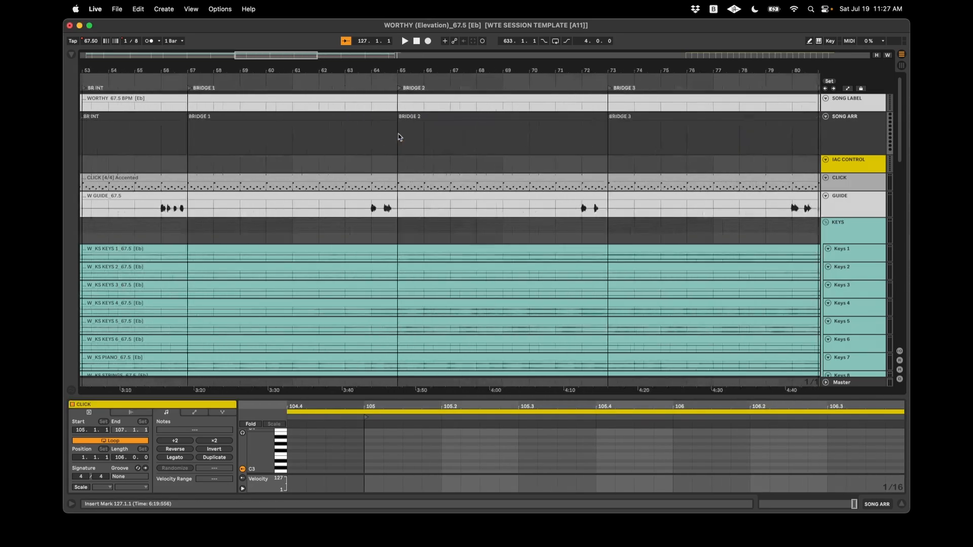
{"action": "scroll", "coordinate": [399, 137], "scroll_direction": "down", "scroll_amount": 8}
{"action": "left_click", "coordinate": [825, 117]}
Delete the empty time from bar 145 up to the FLOW CLICKS section at bar 233
{"action": "scroll", "coordinate": [624, 160], "scroll_direction": "left", "scroll_amount": 2}
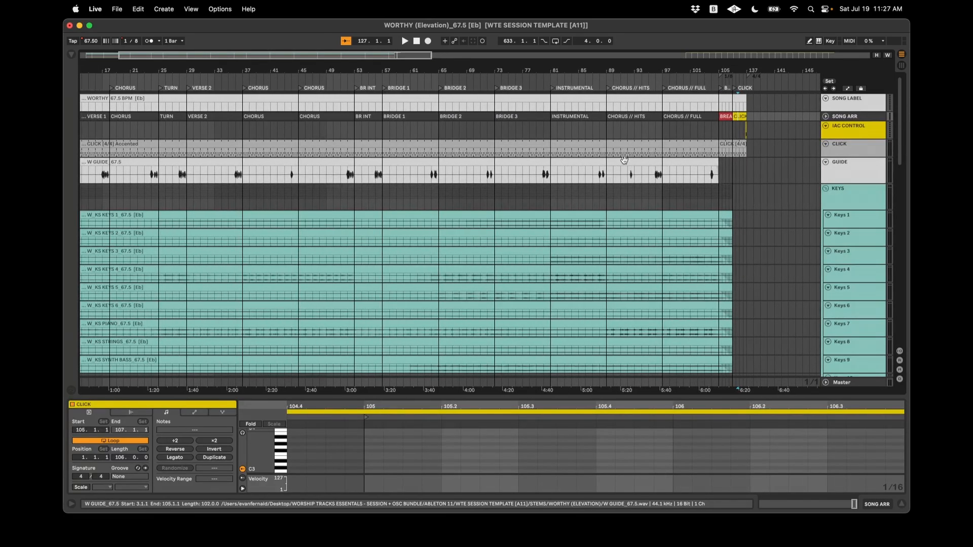
{"action": "scroll", "coordinate": [624, 161], "scroll_direction": "left", "scroll_amount": 4}
{"action": "scroll", "coordinate": [391, 206], "scroll_direction": "right", "scroll_amount": 5}
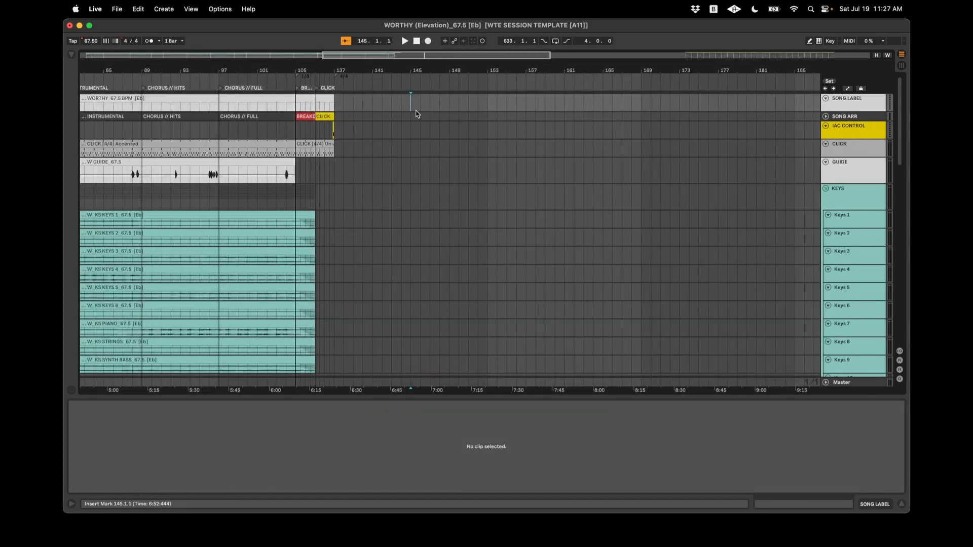
{"action": "scroll", "coordinate": [392, 109], "scroll_direction": "right", "scroll_amount": 5}
{"action": "left_click", "coordinate": [393, 108]}
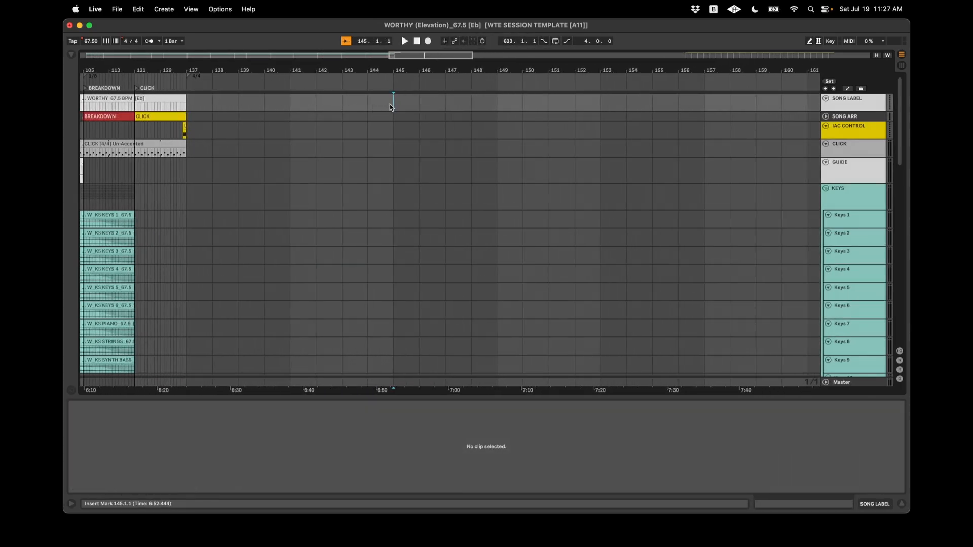
{"action": "scroll", "coordinate": [390, 107], "scroll_direction": "right", "scroll_amount": 10}
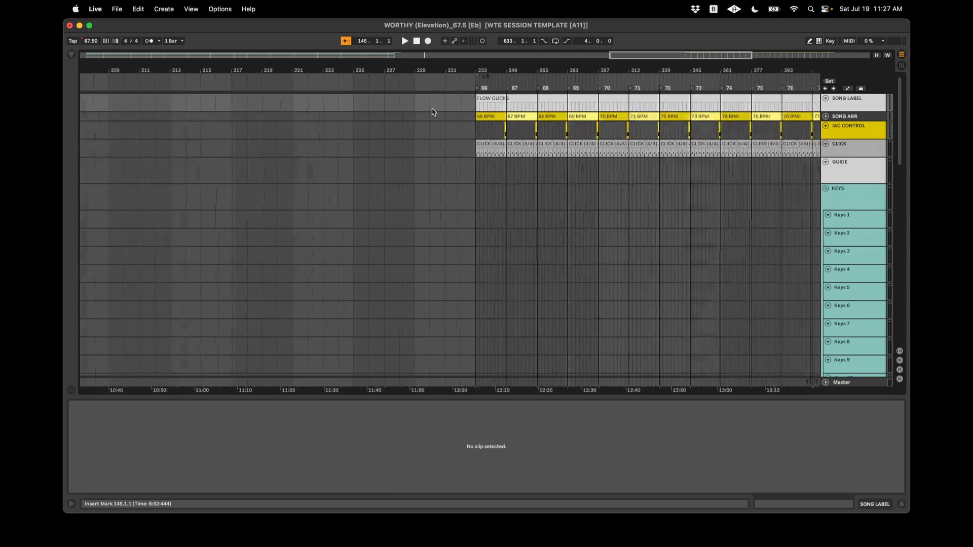
{"action": "left_click_drag", "start_coordinate": [433, 111], "coordinate": [473, 113]}
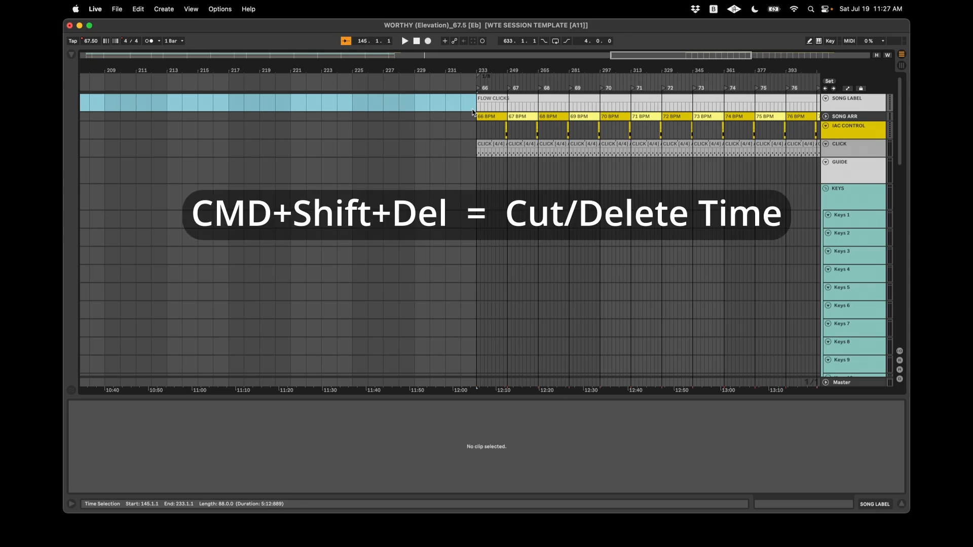
{"action": "key", "text": "super+shift+BackSpace"}
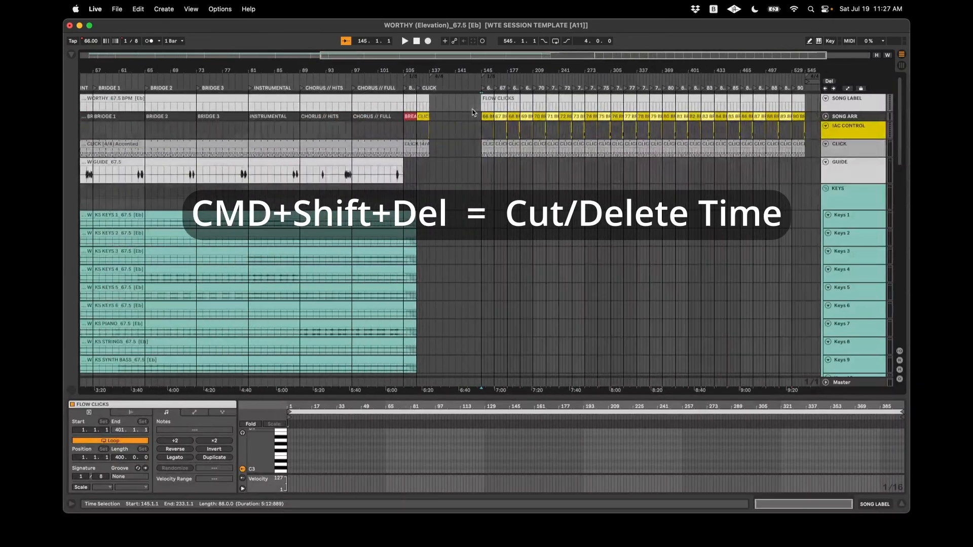
Fold the KEYS, GUITARS, PERC and AUX track groups and hide the clip detail view
{"action": "scroll", "coordinate": [457, 117], "scroll_direction": "up", "scroll_amount": 5}
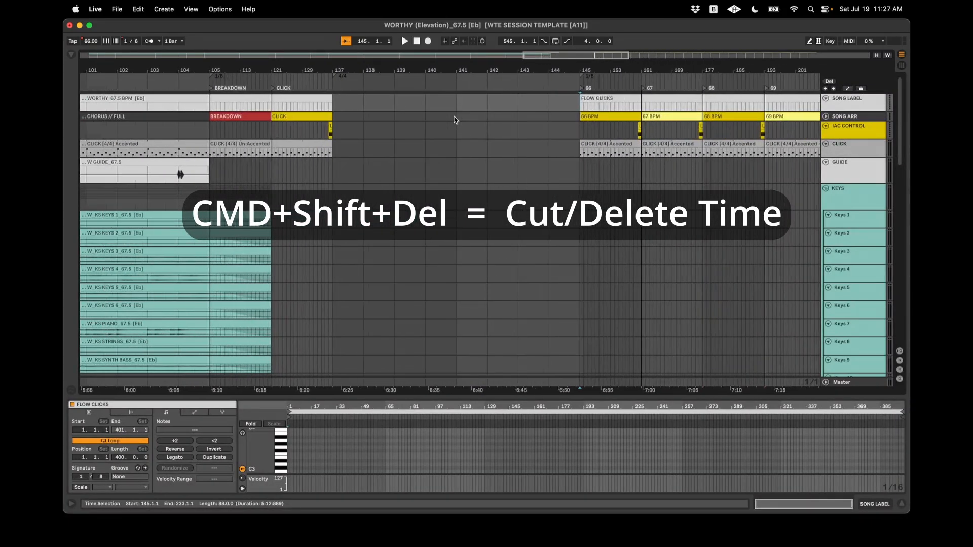
{"action": "scroll", "coordinate": [478, 119], "scroll_direction": "down", "scroll_amount": 4}
{"action": "scroll", "coordinate": [367, 162], "scroll_direction": "left", "scroll_amount": 15}
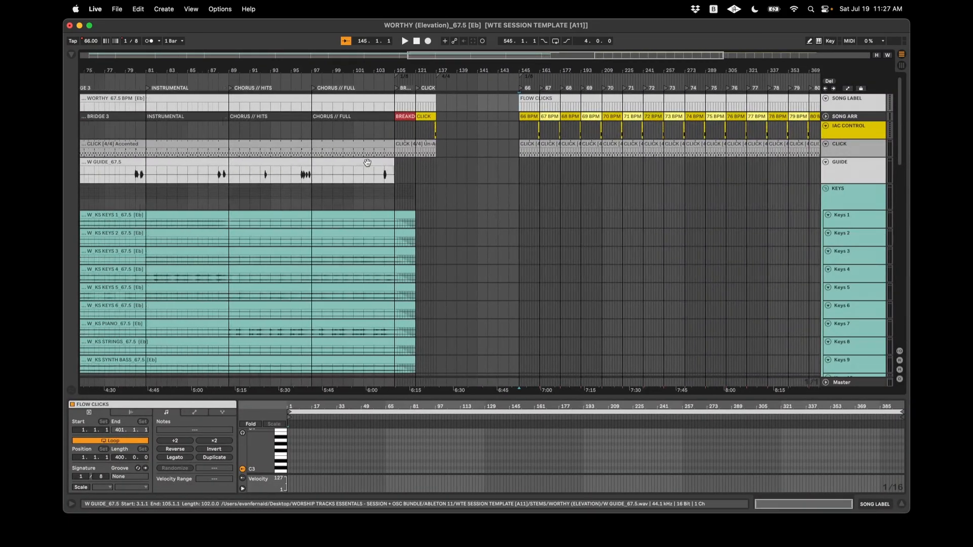
{"action": "left_click", "coordinate": [339, 102]}
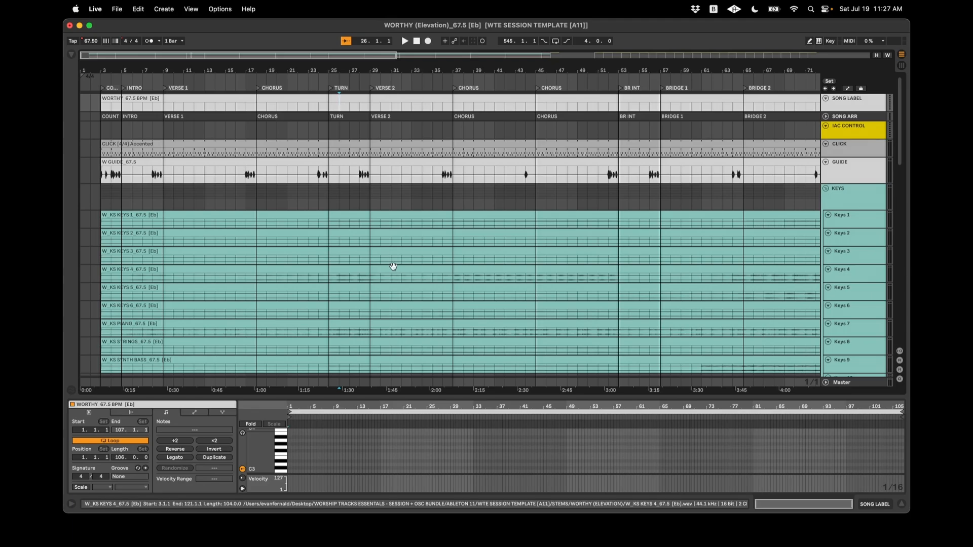
{"action": "left_click", "coordinate": [825, 189]}
{"action": "left_click", "coordinate": [825, 206]}
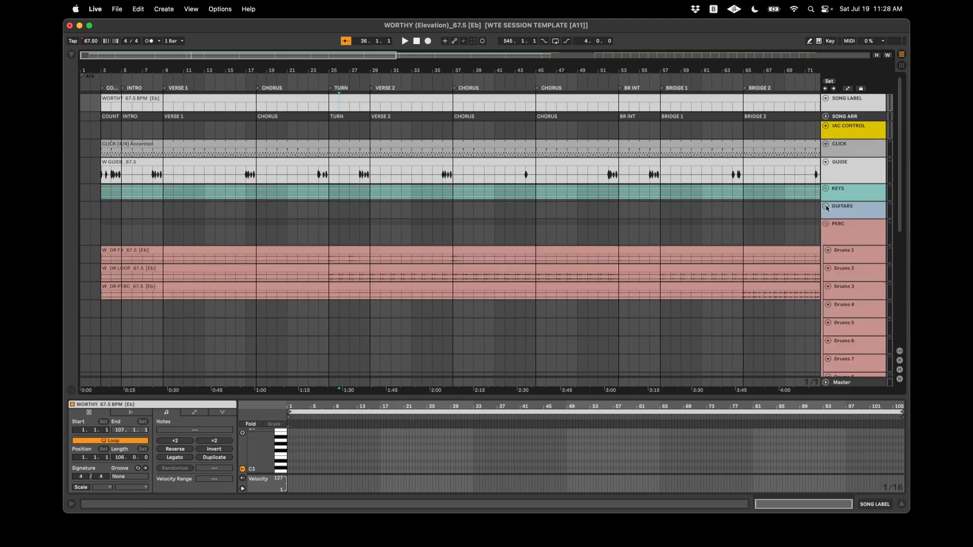
{"action": "left_click", "coordinate": [826, 224]}
{"action": "left_click", "coordinate": [825, 242]}
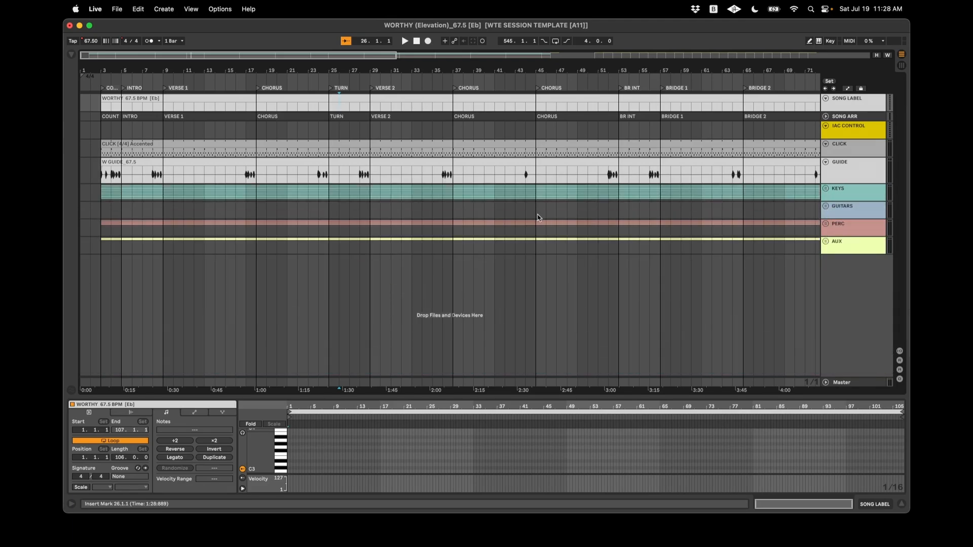
{"action": "scroll", "coordinate": [558, 329], "scroll_direction": "right", "scroll_amount": 3}
{"action": "left_click", "coordinate": [901, 504]}
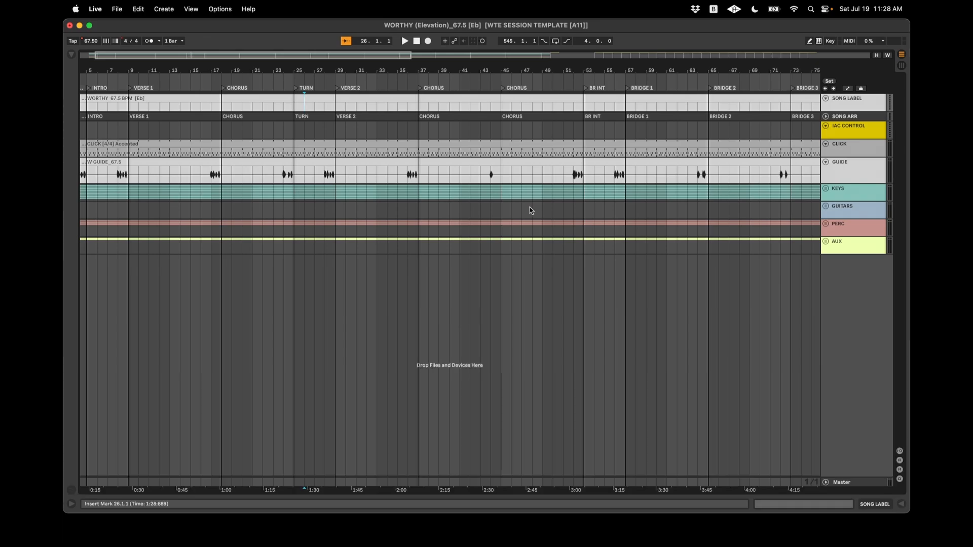
Set the arrangement loop range from bar 1 to bar 141, past the end of the WORTHY clip, and switch looping off
{"action": "left_click", "coordinate": [354, 99]}
{"action": "scroll", "coordinate": [354, 100], "scroll_direction": "left", "scroll_amount": 3}
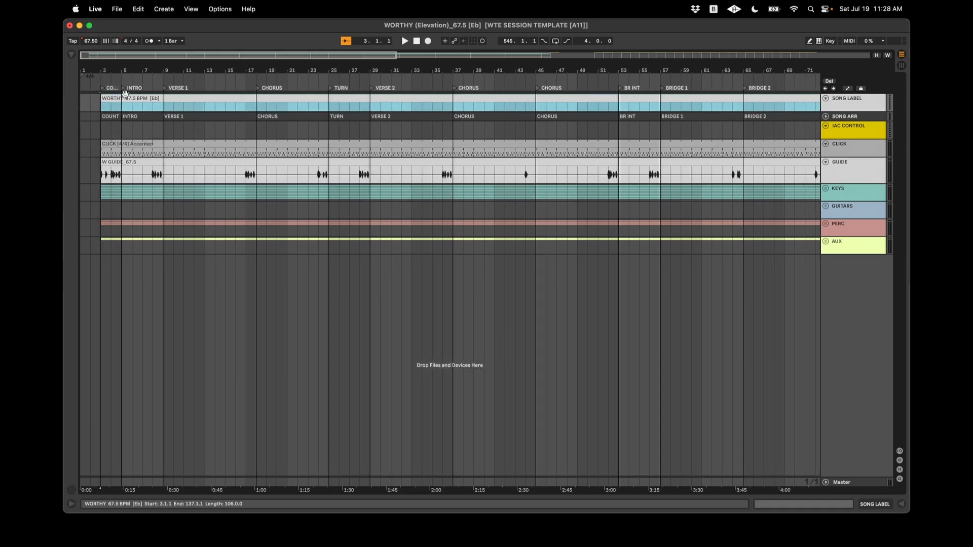
{"action": "left_click", "coordinate": [84, 105]}
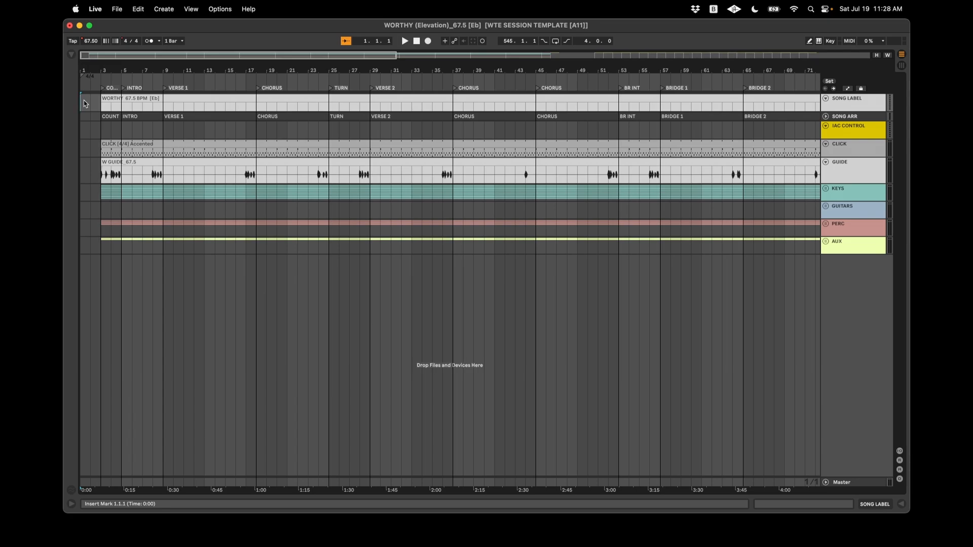
{"action": "scroll", "coordinate": [348, 111], "scroll_direction": "right", "scroll_amount": 15}
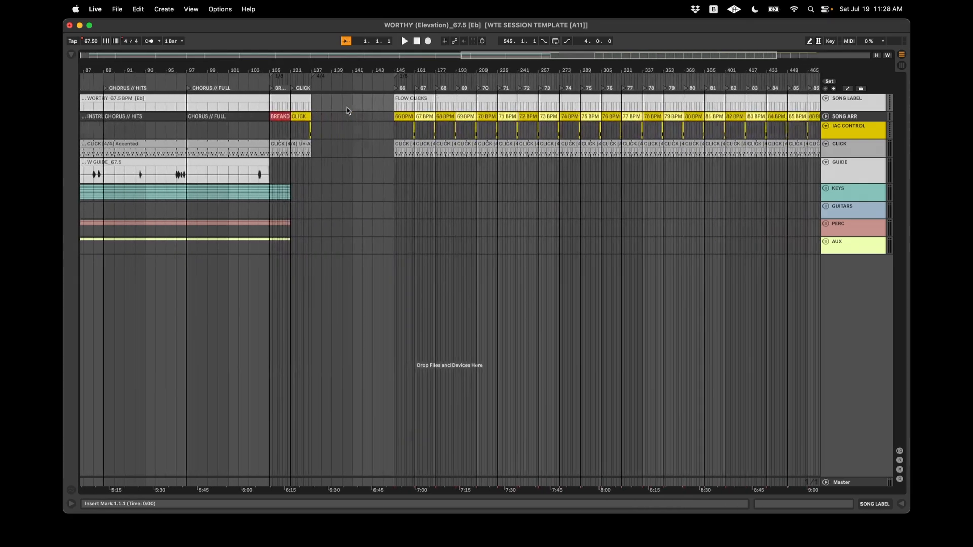
{"action": "left_click", "coordinate": [346, 104], "text": "shift"}
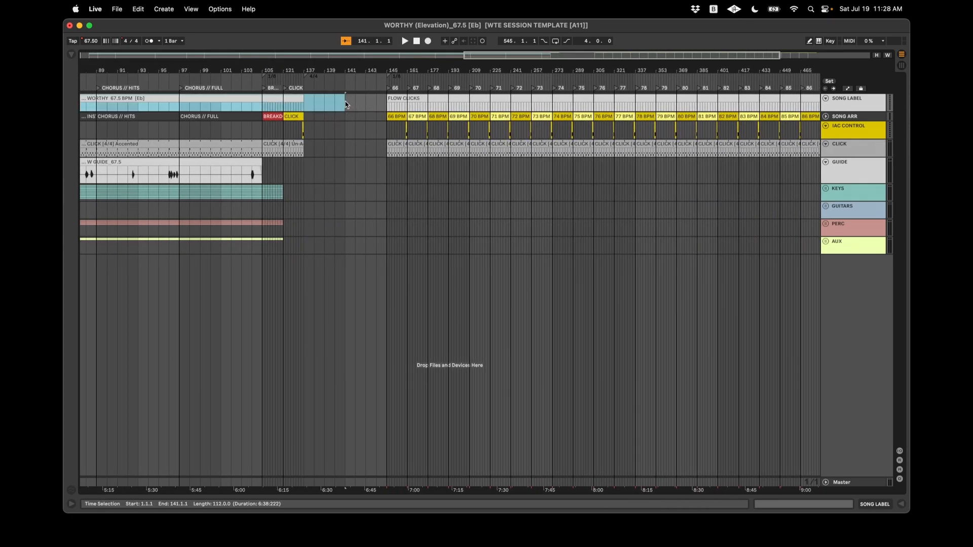
{"action": "scroll", "coordinate": [346, 105], "scroll_direction": "up", "scroll_amount": 3}
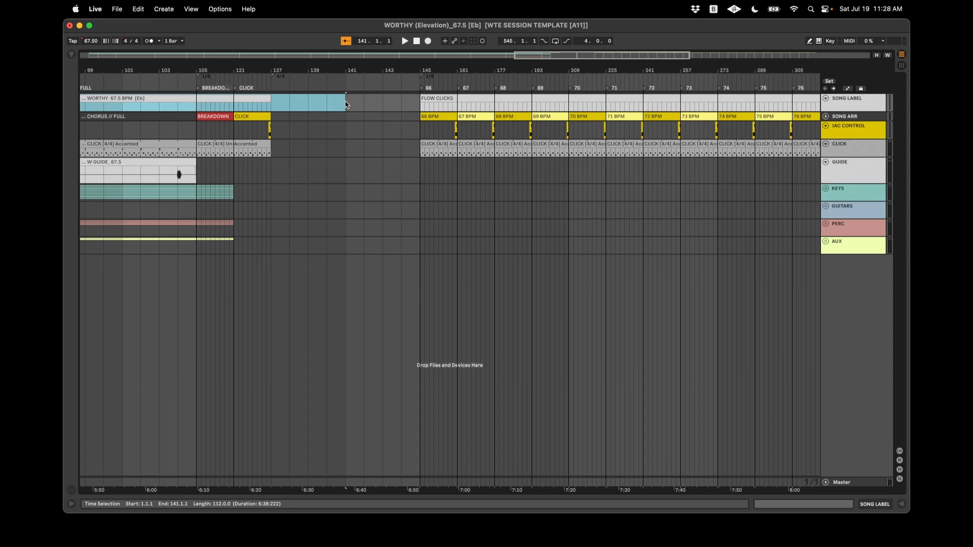
{"action": "scroll", "coordinate": [346, 104], "scroll_direction": "down", "scroll_amount": 5}
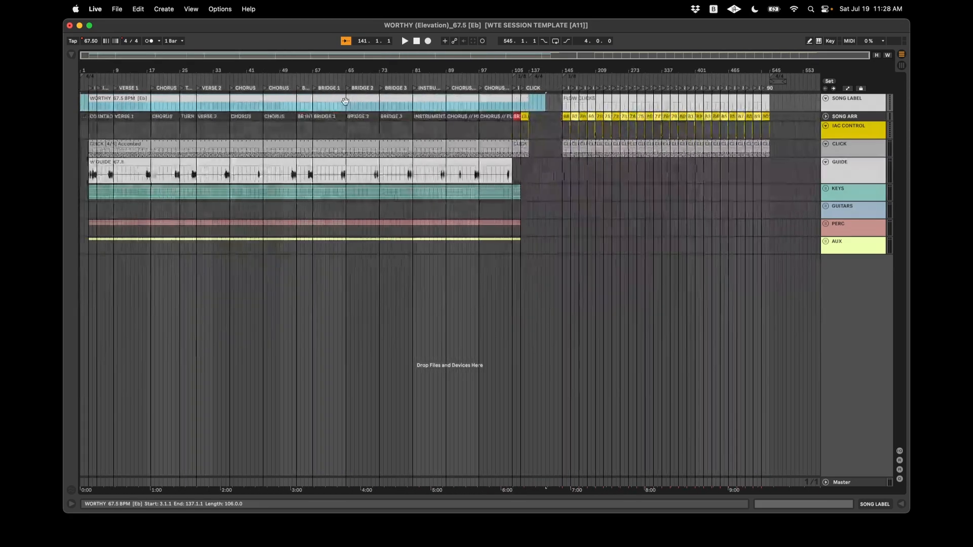
{"action": "key", "text": "super+l"}
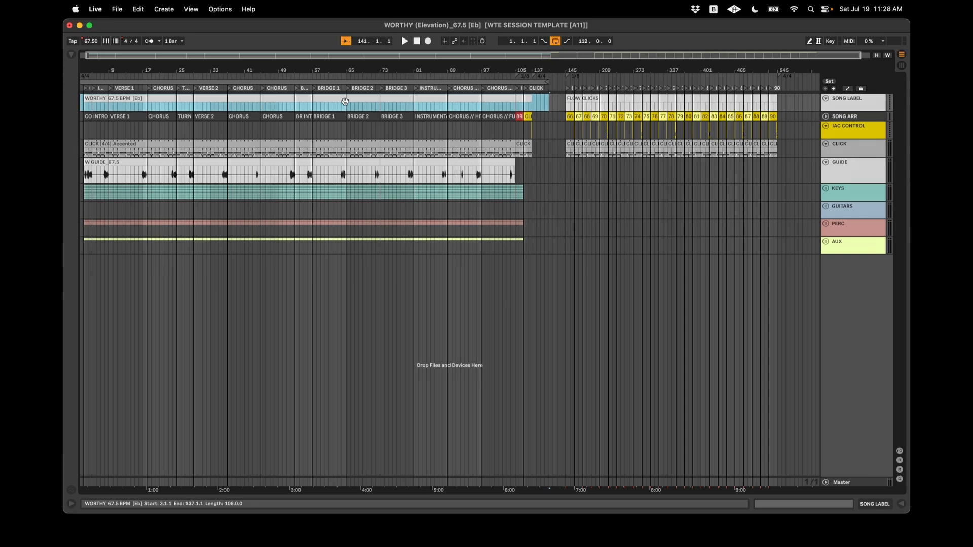
{"action": "key", "text": "super+l"}
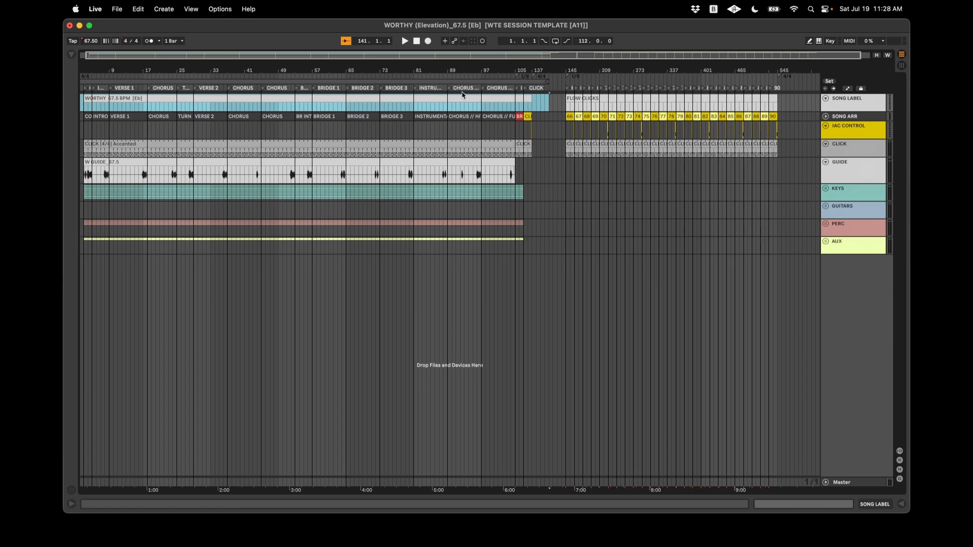
Select the WORTHY clip on the SONG LABEL track, check its start at bar 3, and briefly play the count-in from there
{"action": "left_click", "coordinate": [441, 99]}
{"action": "scroll", "coordinate": [441, 99], "scroll_direction": "left", "scroll_amount": 1}
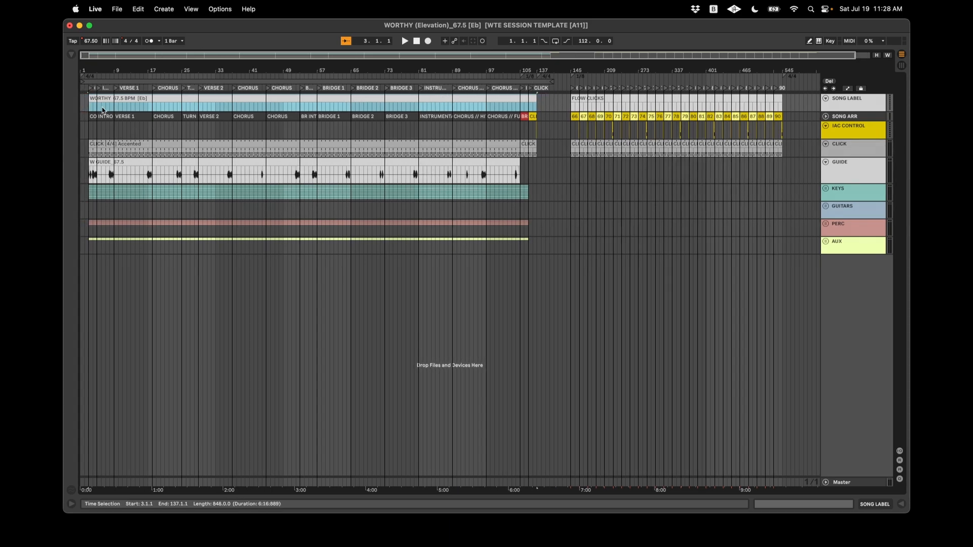
{"action": "scroll", "coordinate": [103, 111], "scroll_direction": "up", "scroll_amount": 3}
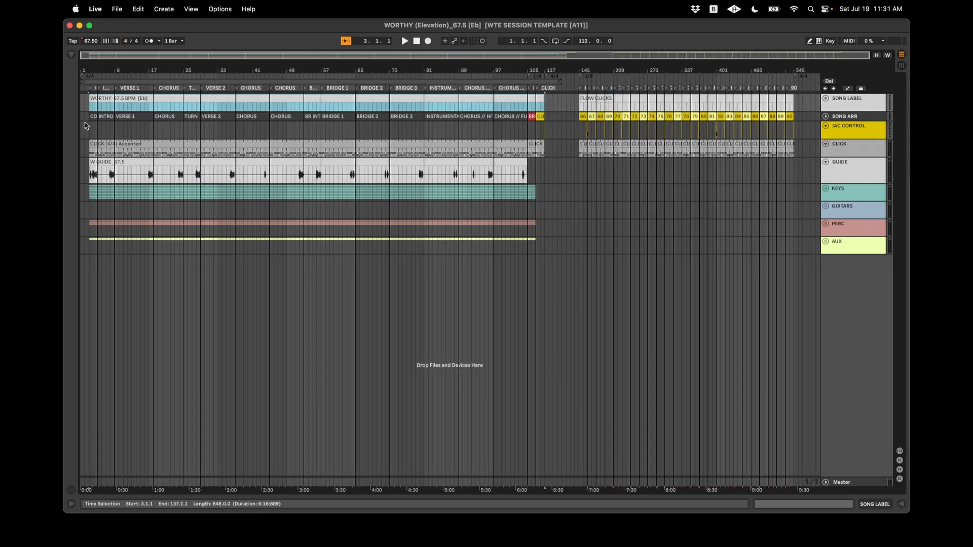
{"action": "scroll", "coordinate": [84, 123], "scroll_direction": "up", "scroll_amount": 5}
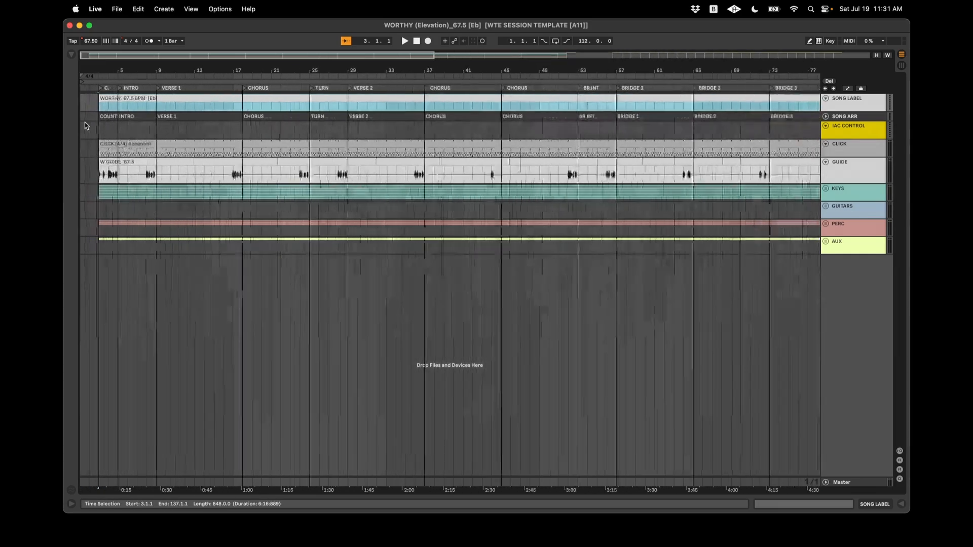
{"action": "scroll", "coordinate": [84, 123], "scroll_direction": "up", "scroll_amount": 3}
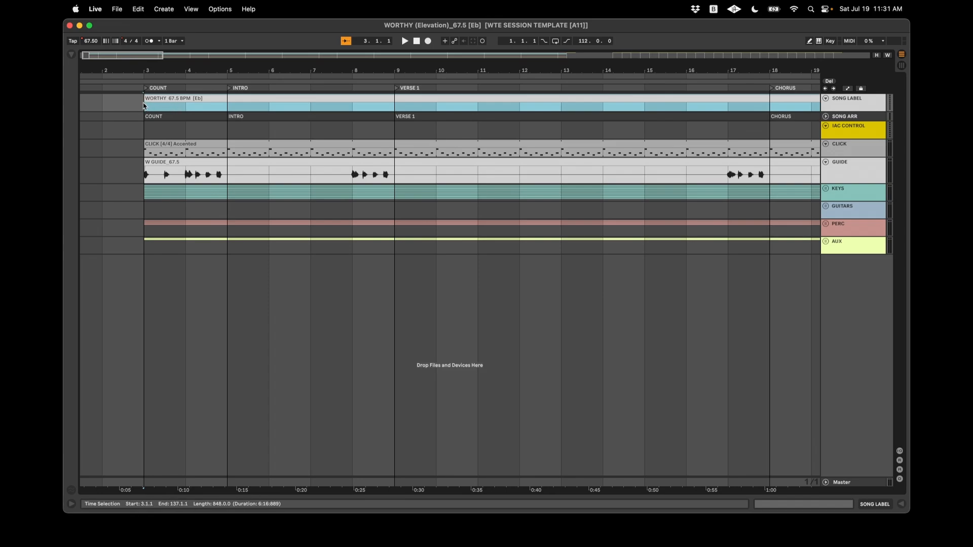
{"action": "scroll", "coordinate": [141, 105], "scroll_direction": "up", "scroll_amount": 5}
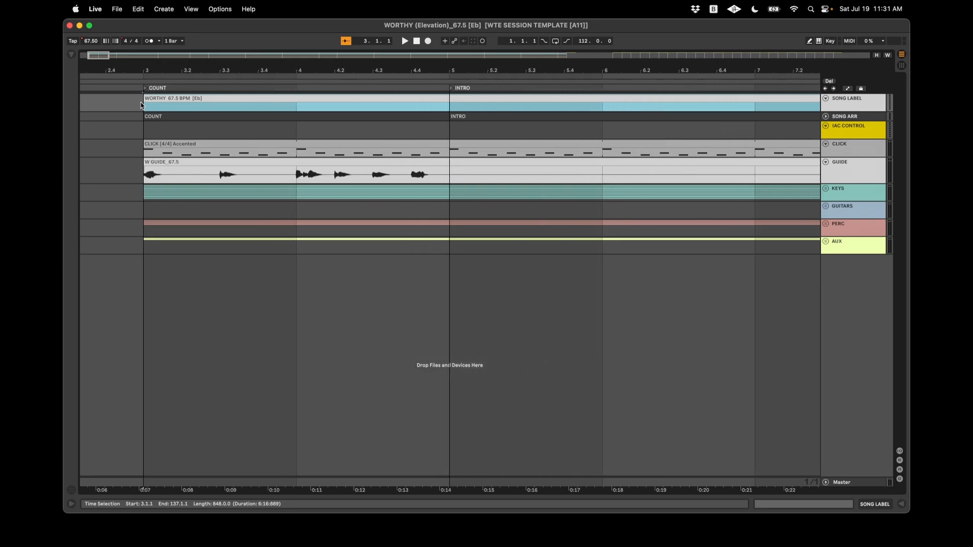
{"action": "scroll", "coordinate": [141, 112], "scroll_direction": "down", "scroll_amount": 15}
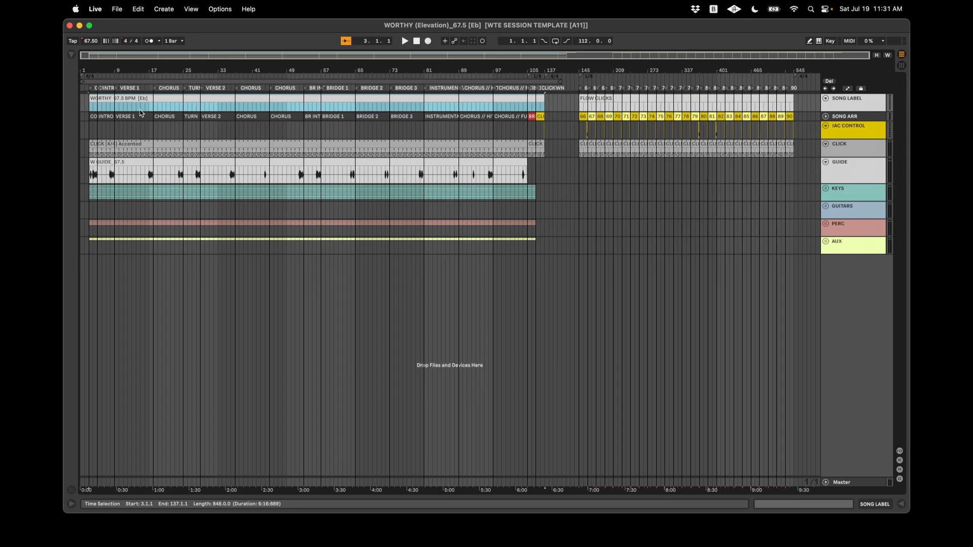
{"action": "key", "text": "space"}
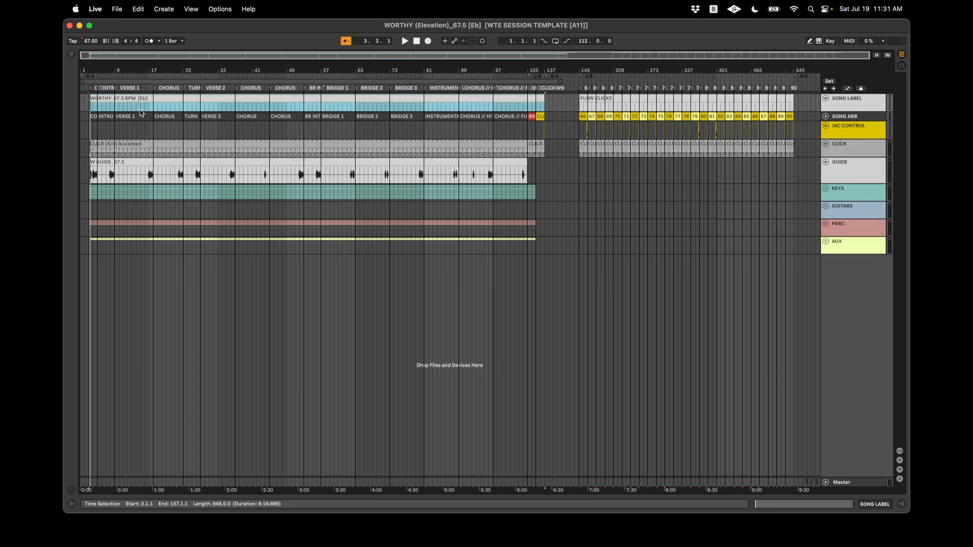
{"action": "key", "text": "space"}
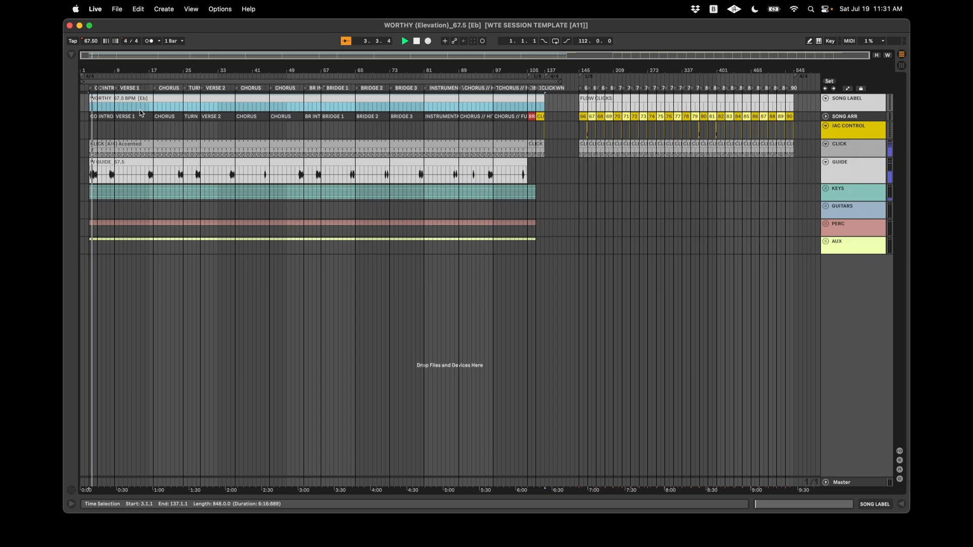
{"action": "key", "text": "space"}
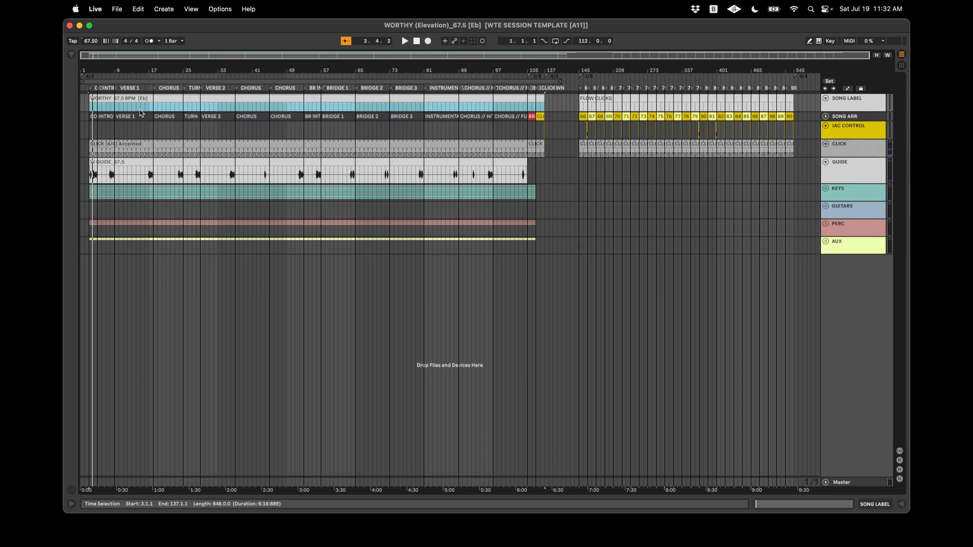